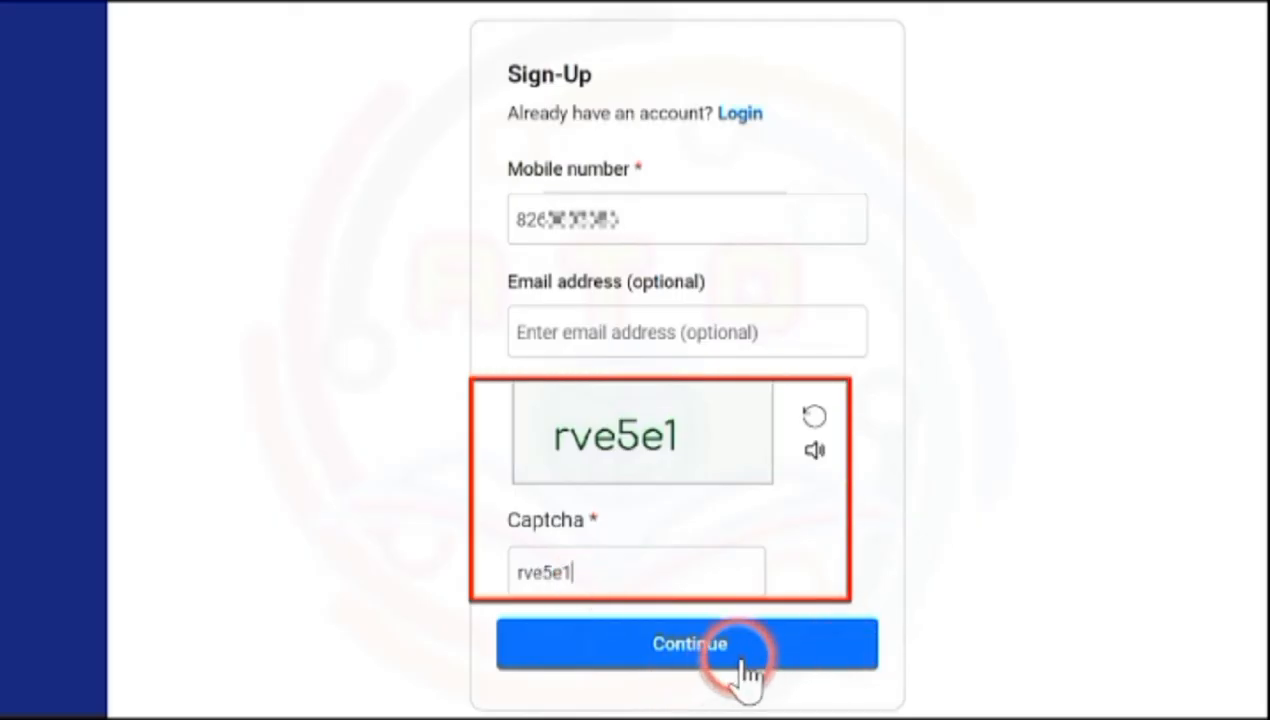
Submit the mobile number and captcha, then enter the applicant's first name on the sign-up form
{"action": "left_click", "coordinate": [720, 660]}
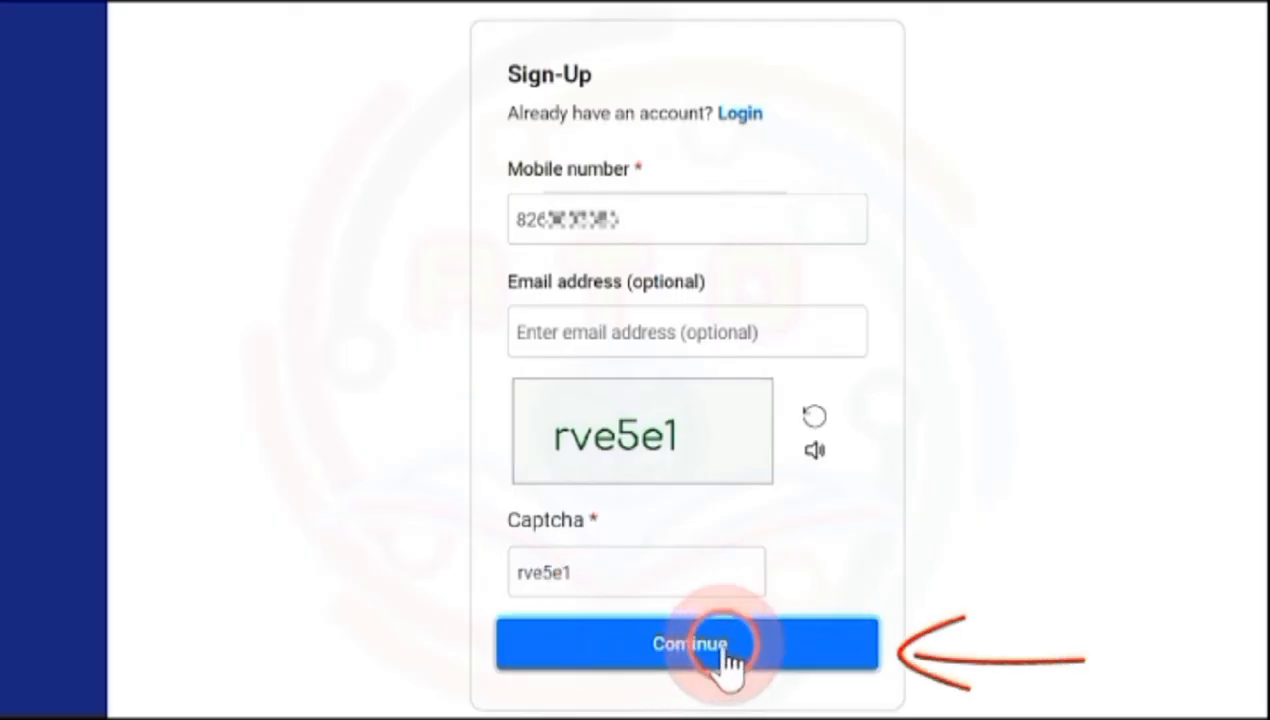
{"action": "left_click", "coordinate": [728, 182]}
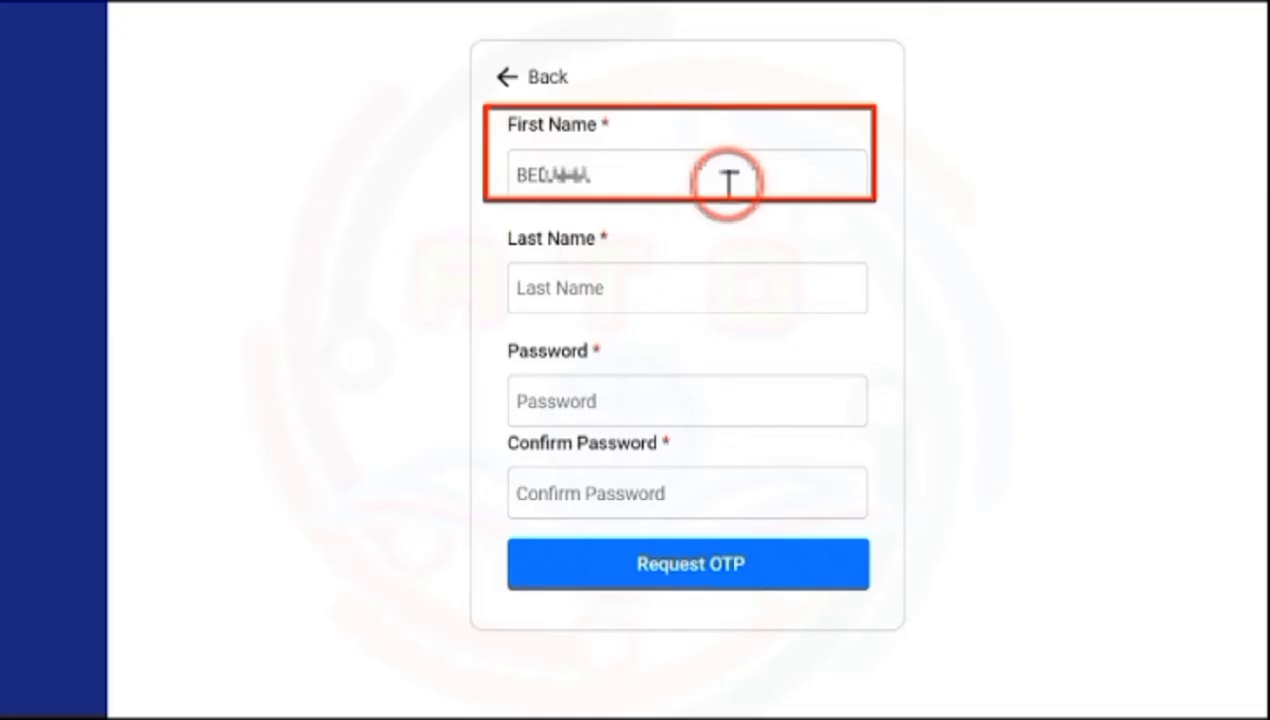
Complete the first name and enter the applicant's last name
{"action": "type", "text": "I"}
{"action": "left_click", "coordinate": [710, 296]}
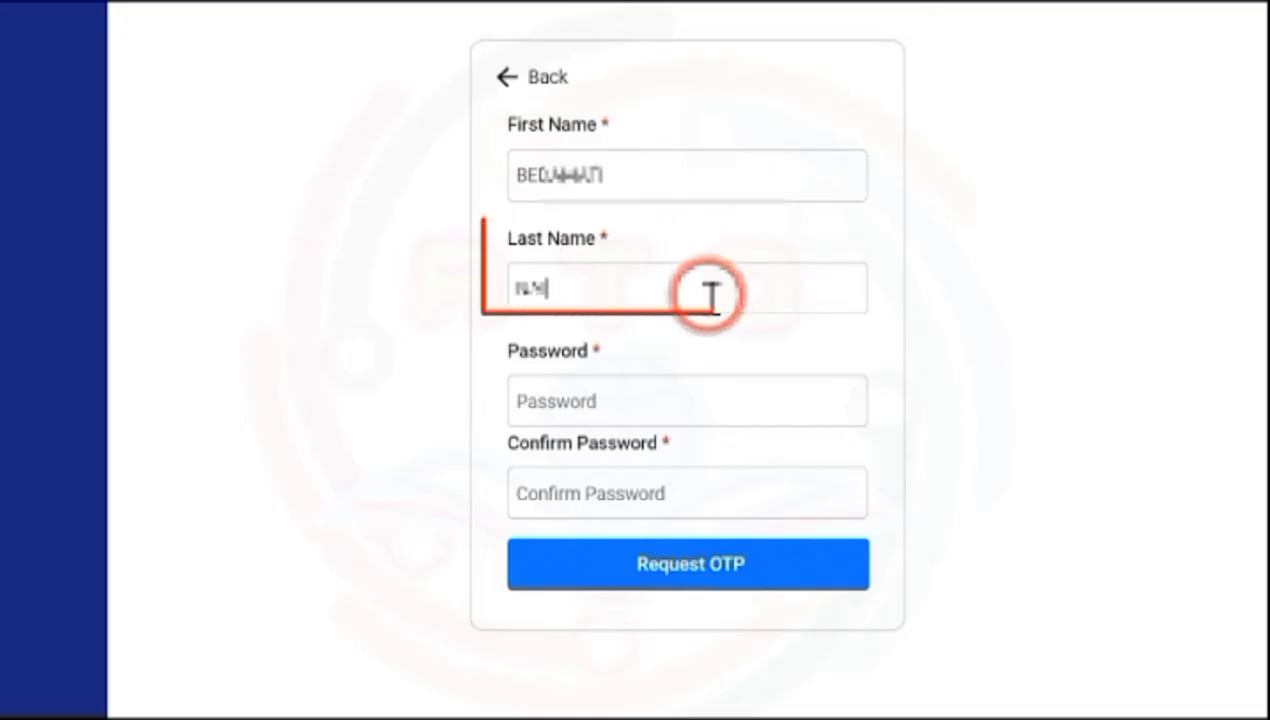
Enter the account password and retype it in Confirm Password
{"action": "left_click", "coordinate": [709, 400]}
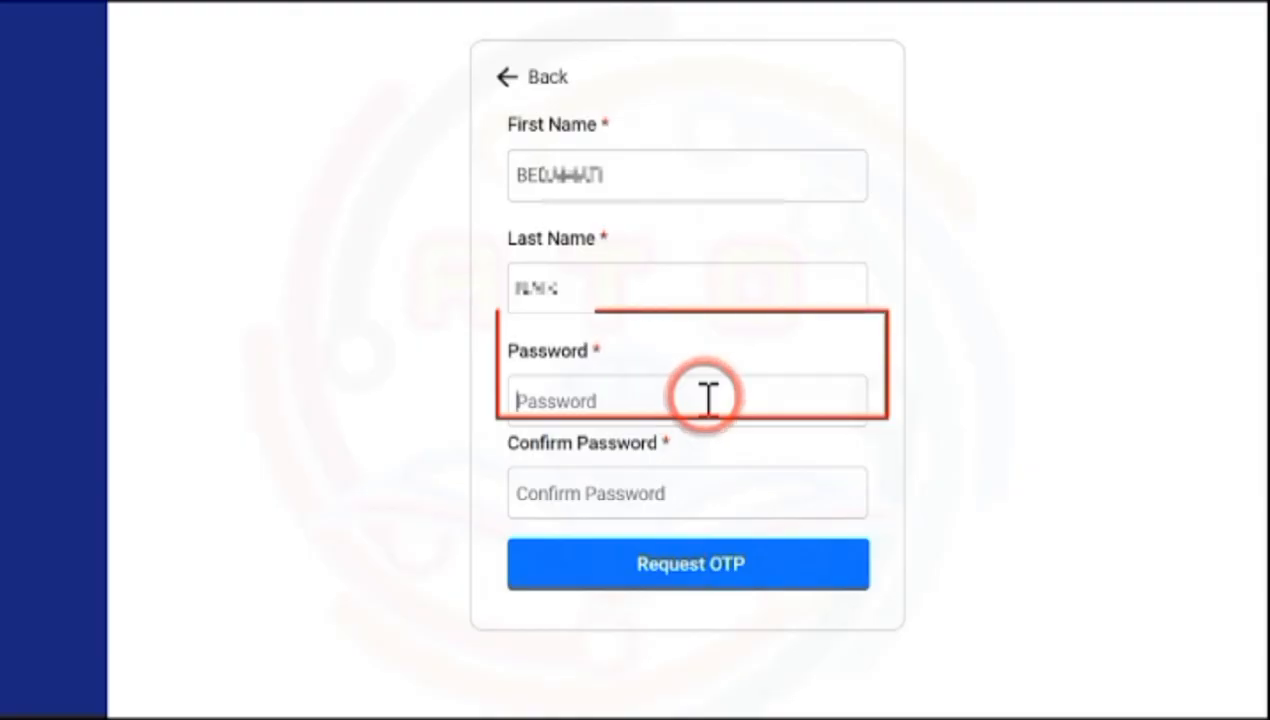
{"action": "type", "text": "••"}
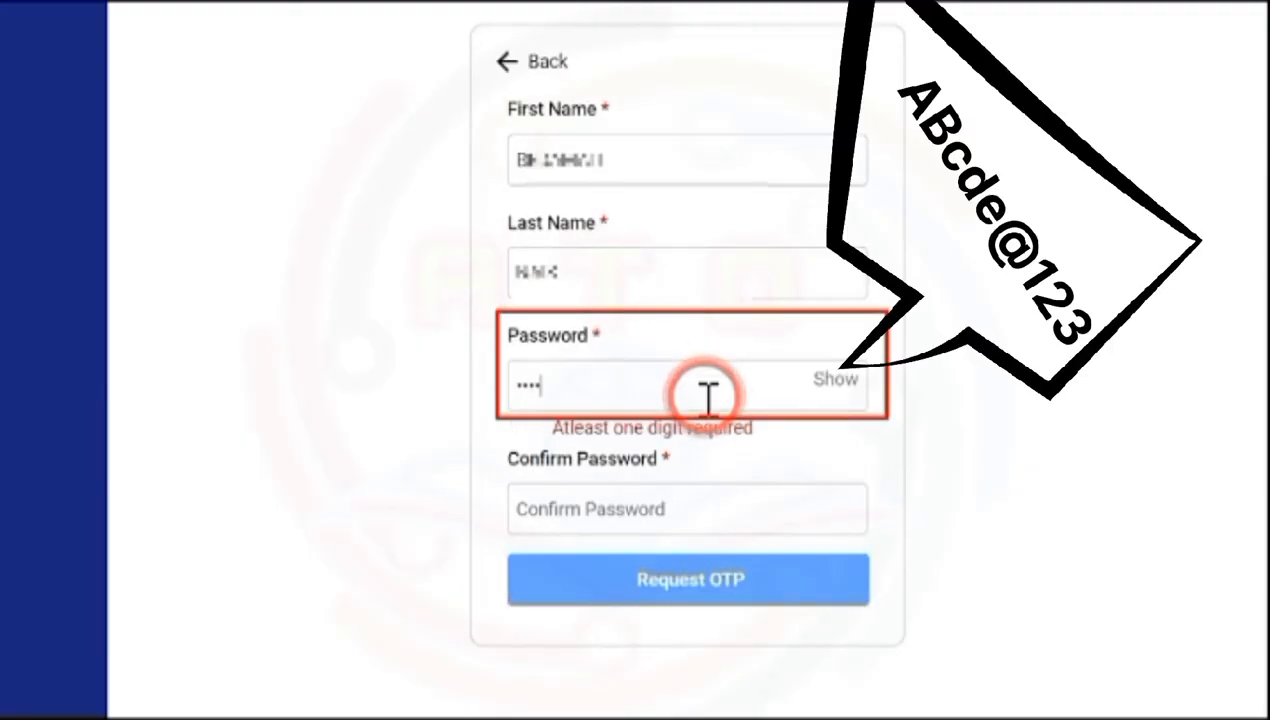
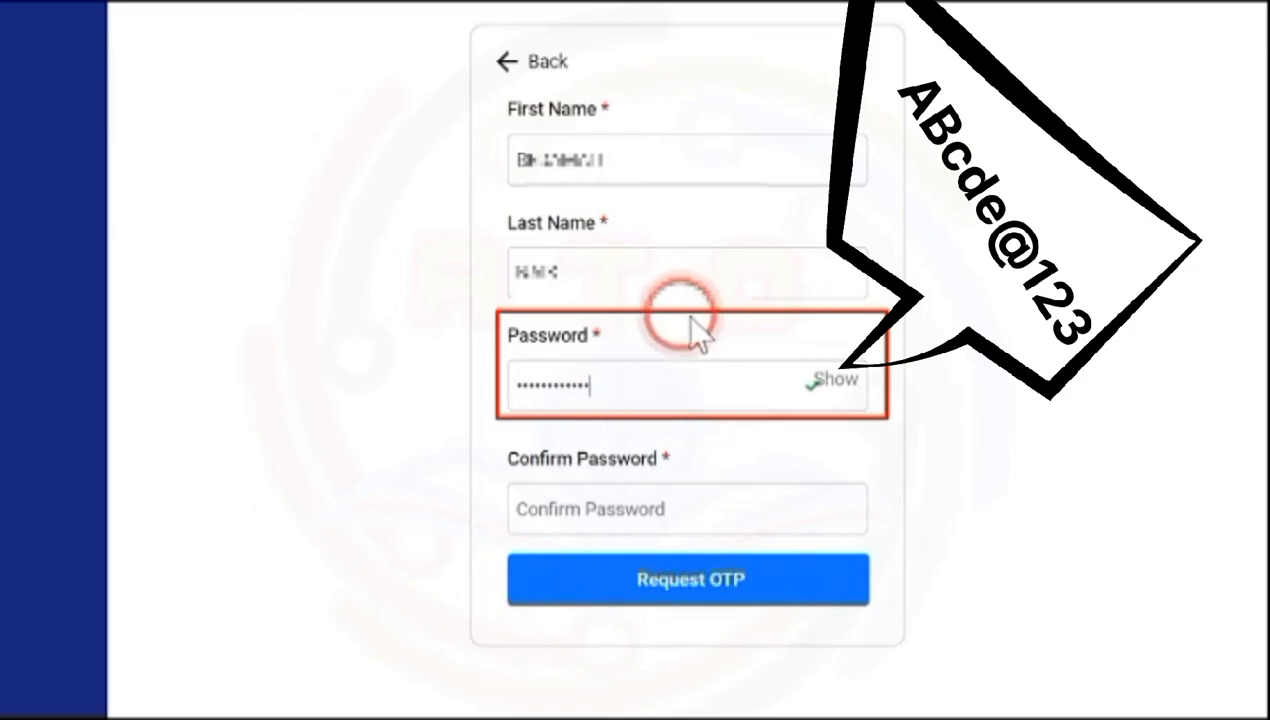
{"action": "left_click", "coordinate": [717, 505]}
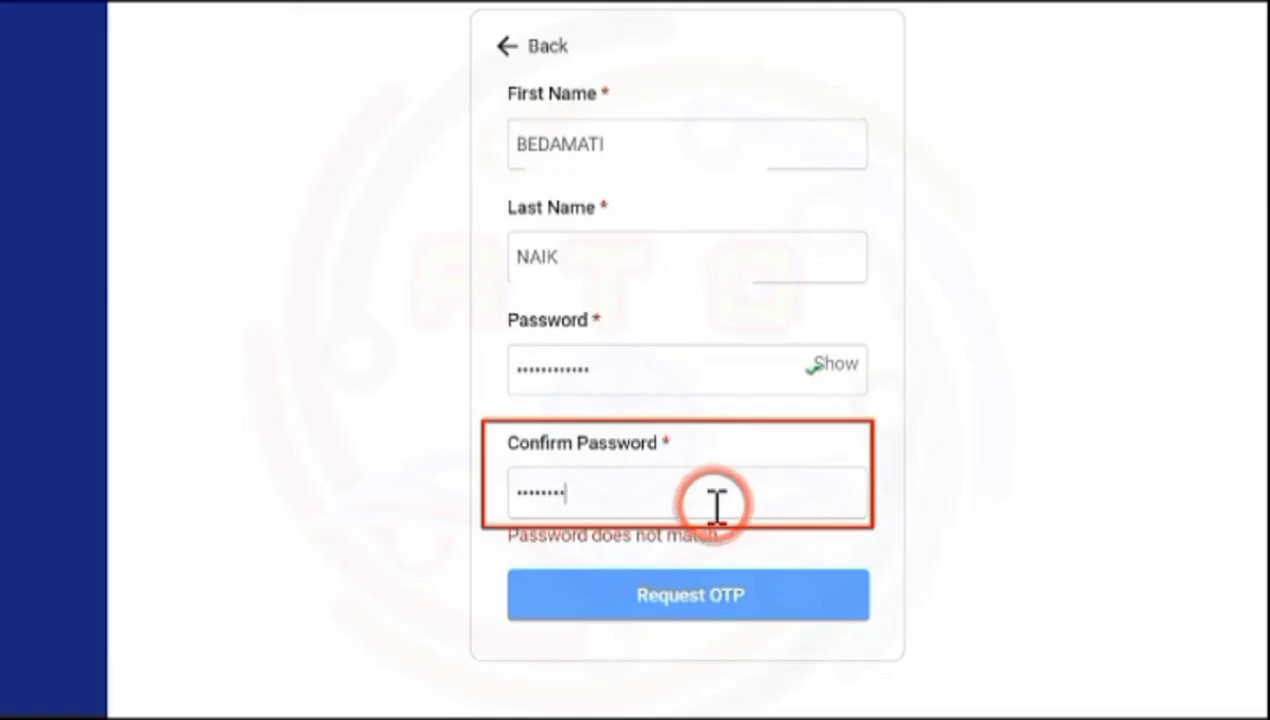
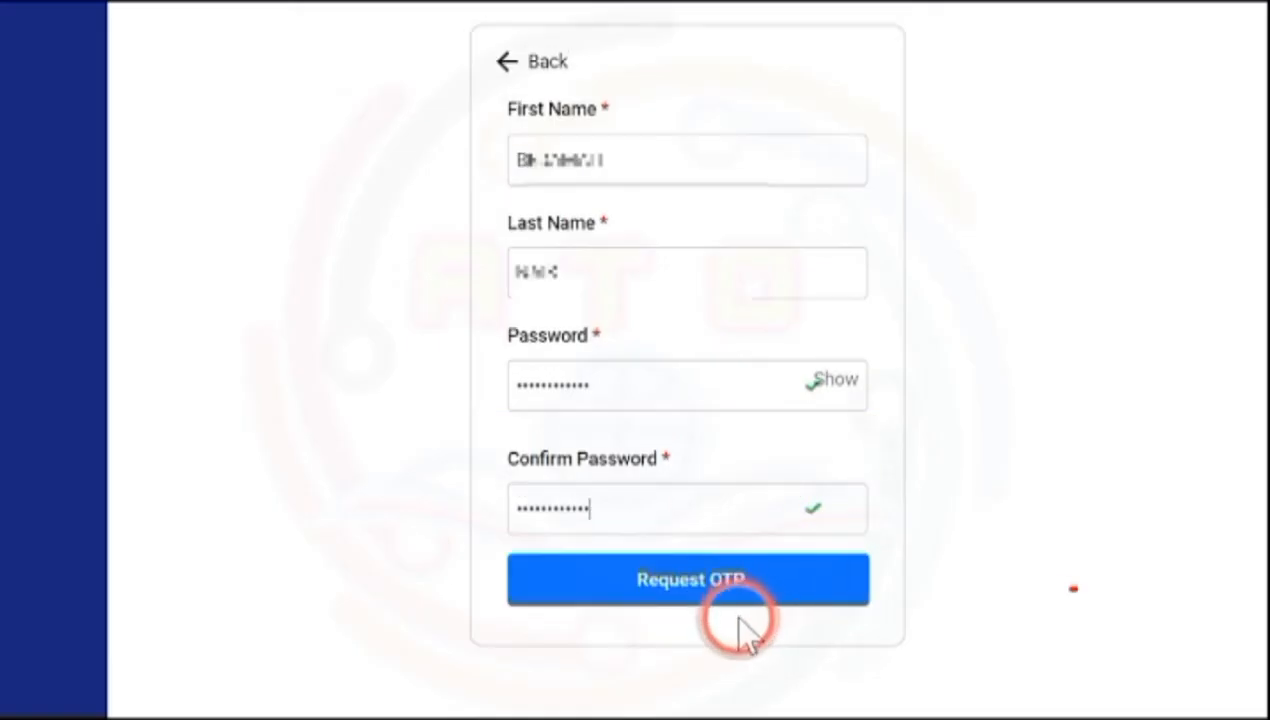
Request the sign-up OTP, enter the received code, and verify to complete sign-up
{"action": "left_click", "coordinate": [706, 585]}
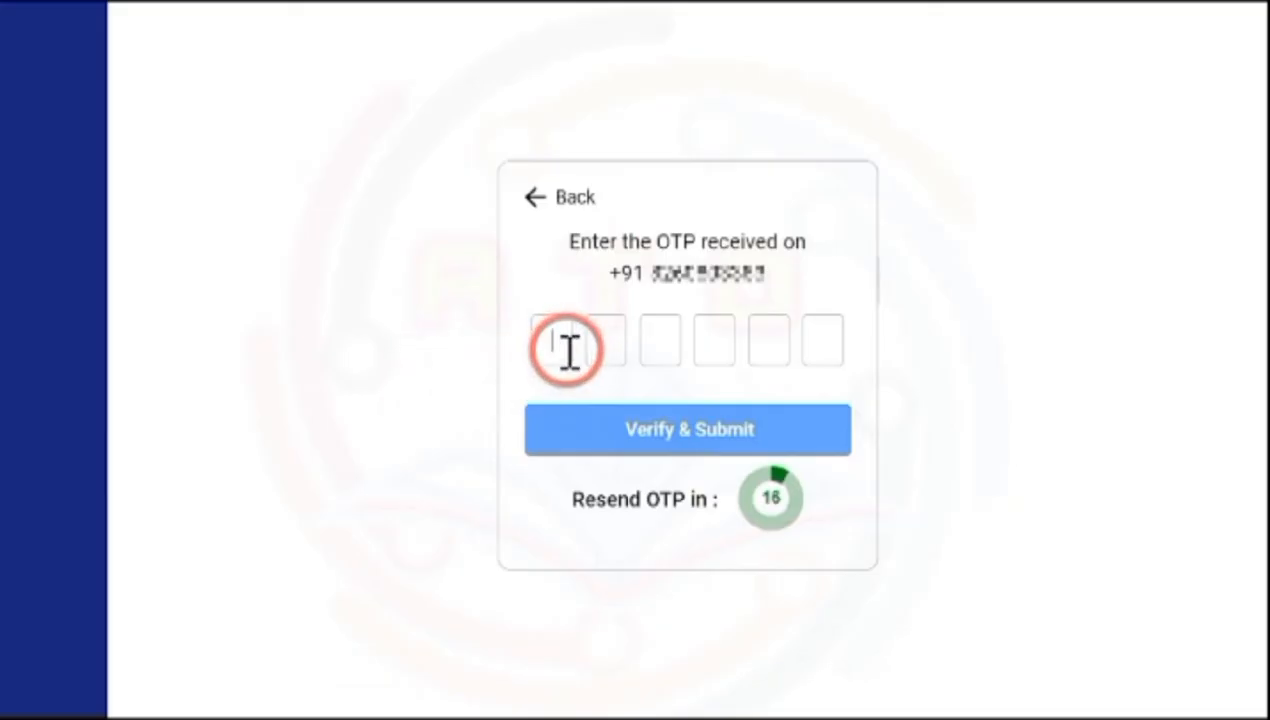
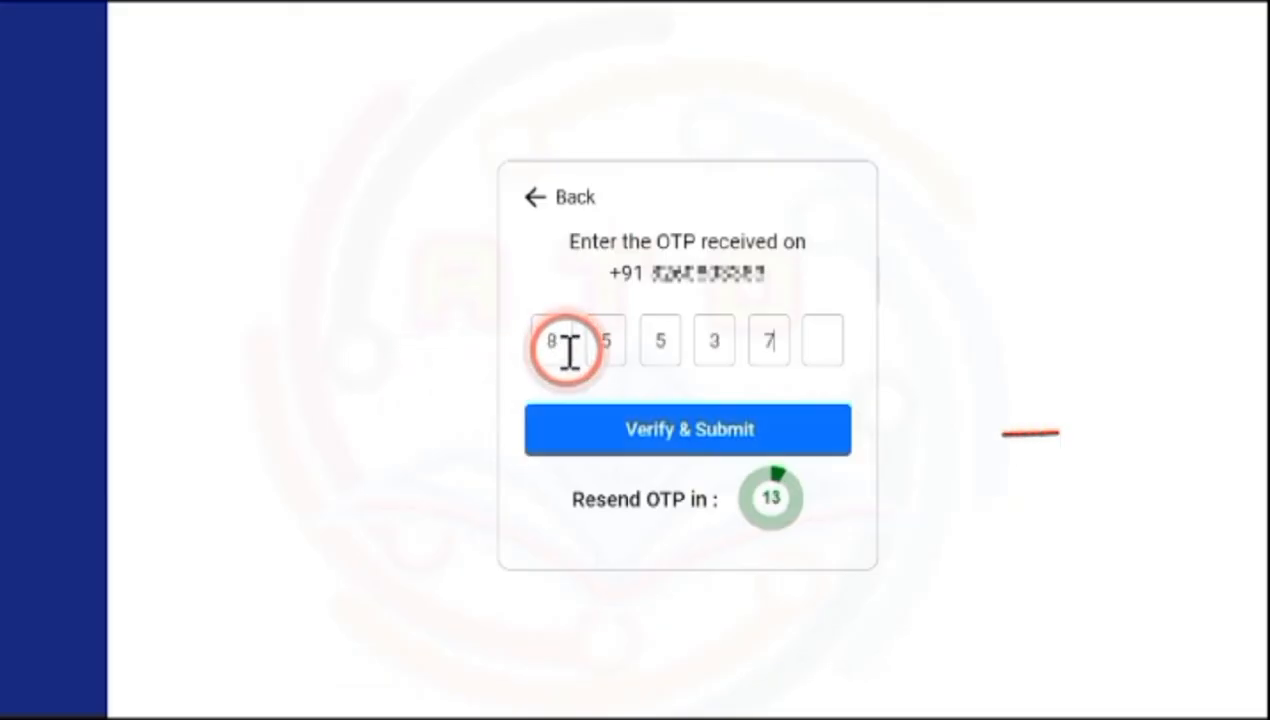
{"action": "left_click", "coordinate": [768, 438]}
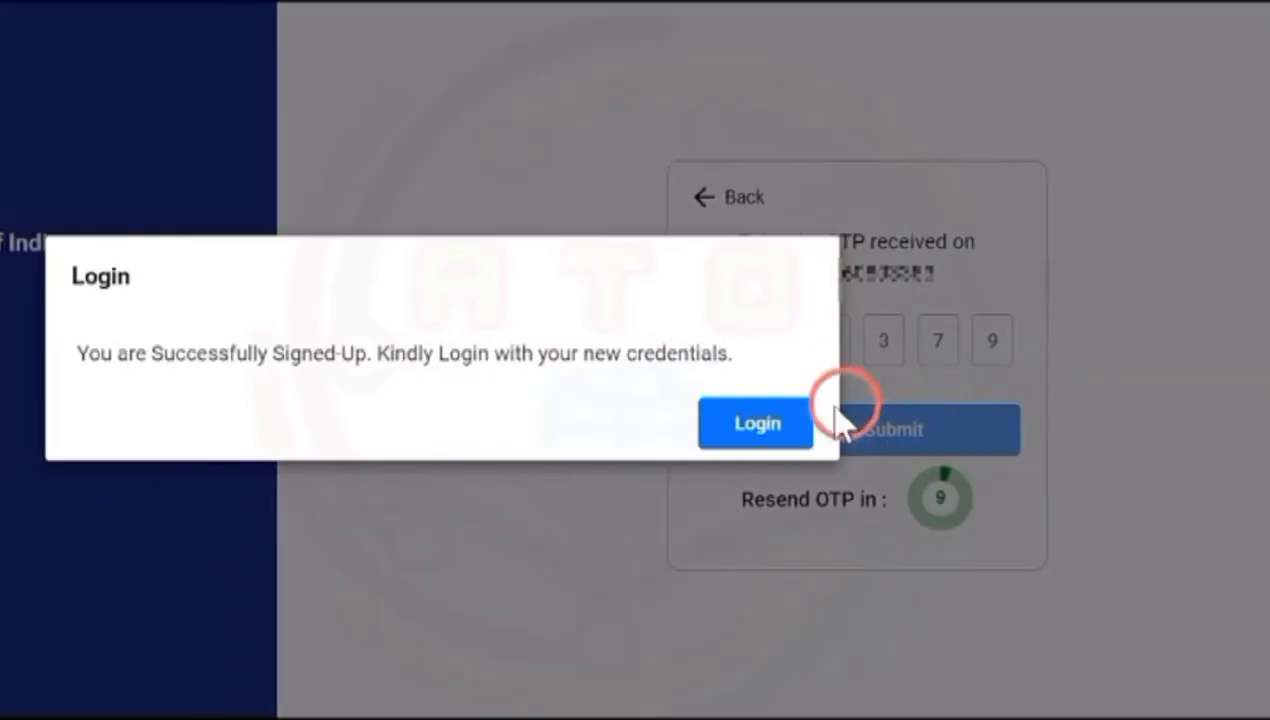
Log in with the saved password, captcha and a pasted login OTP
{"action": "left_click", "coordinate": [772, 435]}
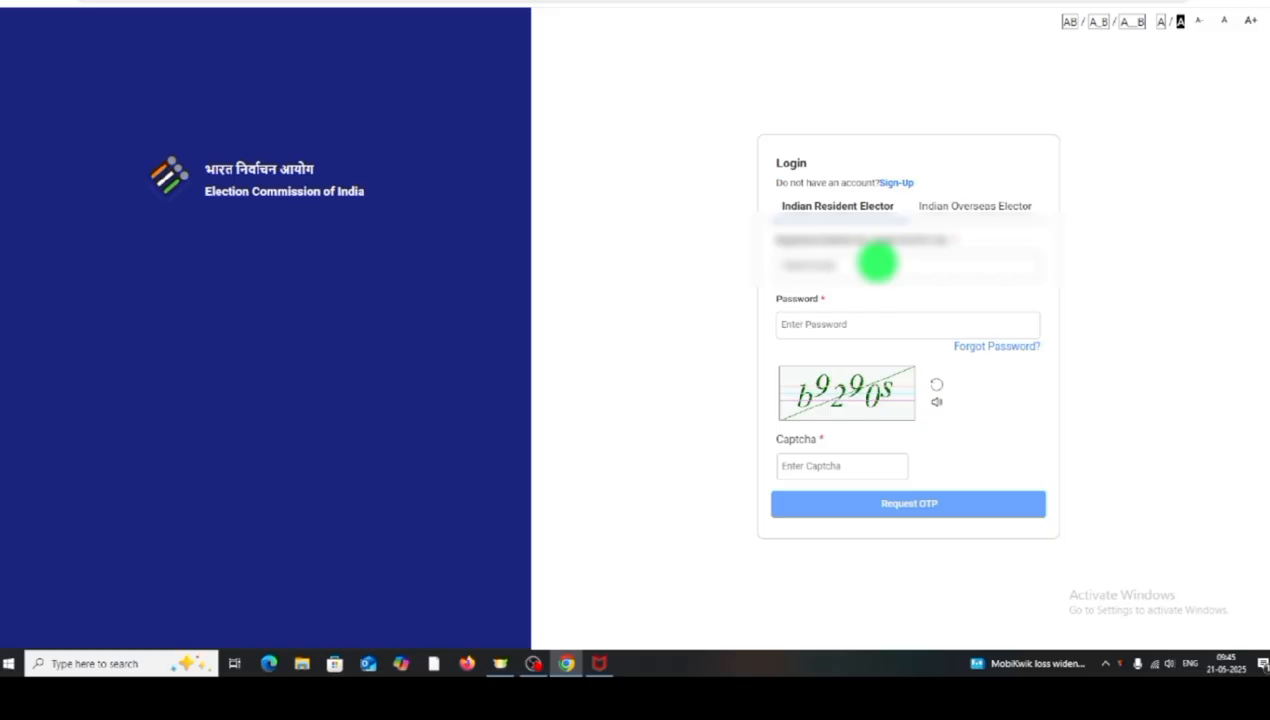
{"action": "left_click", "coordinate": [889, 326]}
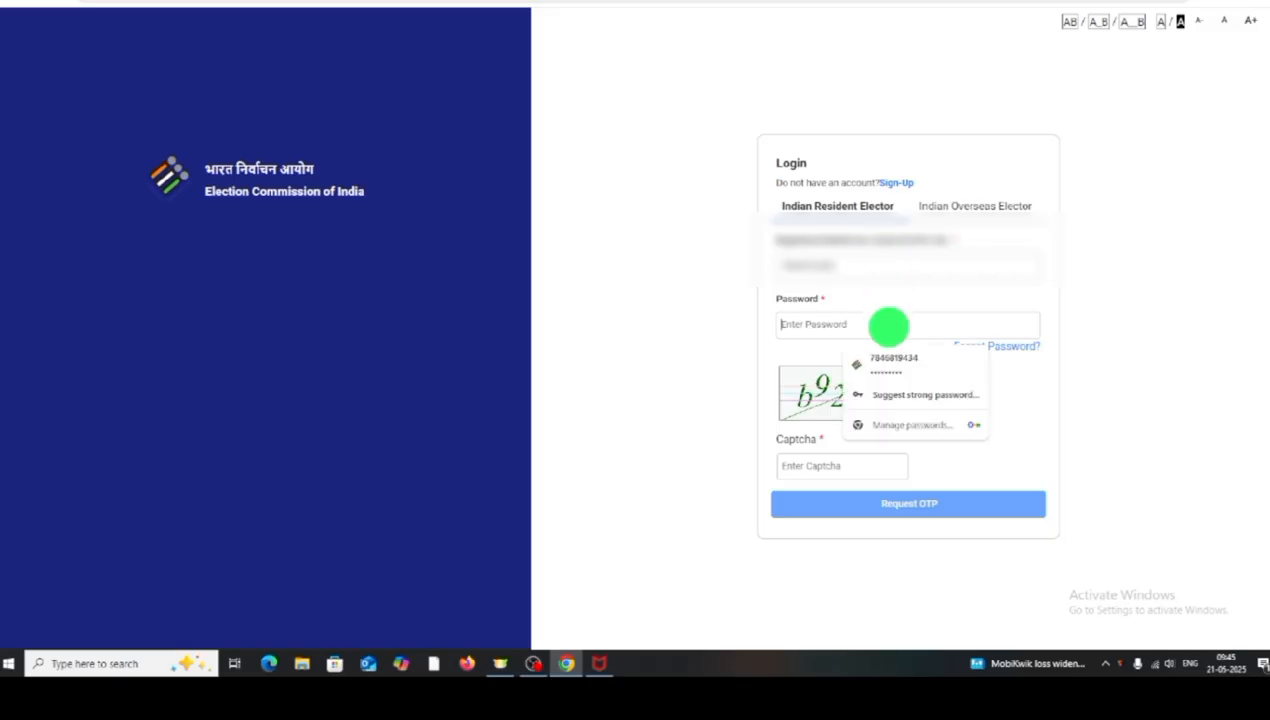
{"action": "left_click", "coordinate": [896, 360]}
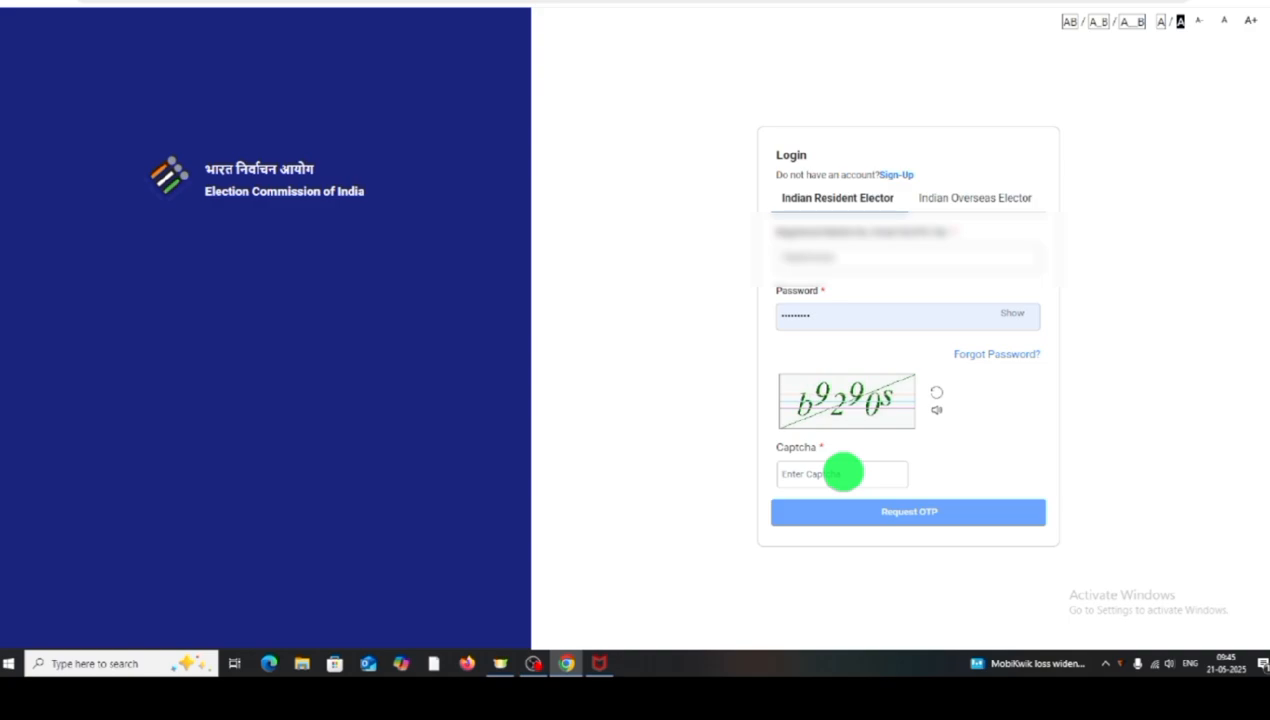
{"action": "left_click", "coordinate": [843, 473]}
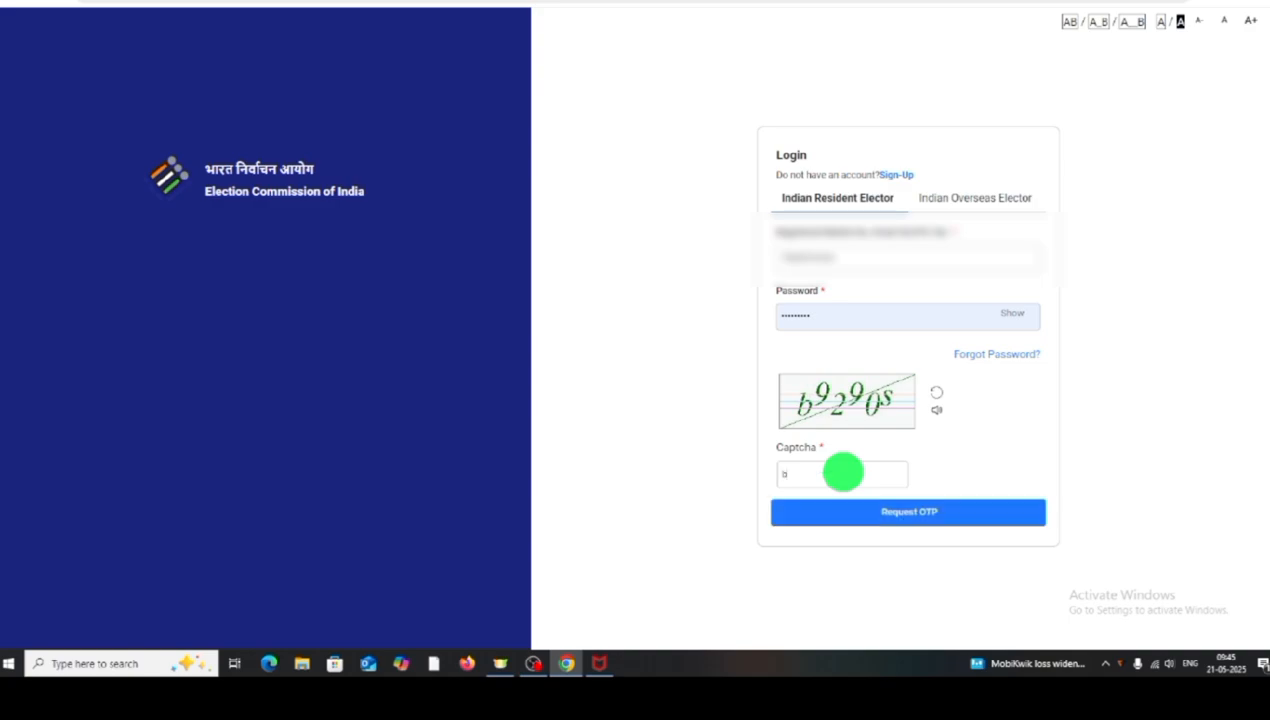
{"action": "left_click", "coordinate": [894, 511]}
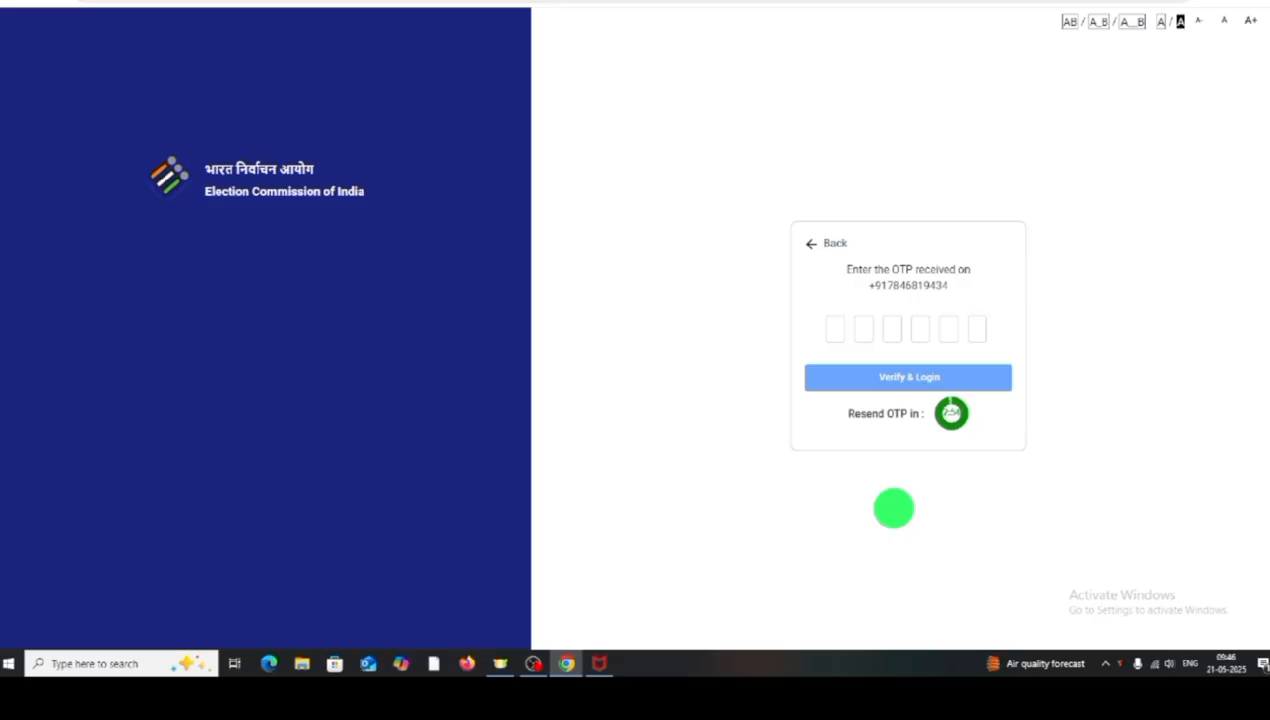
{"action": "left_click", "coordinate": [838, 331]}
{"action": "key", "text": "ctrl+v"}
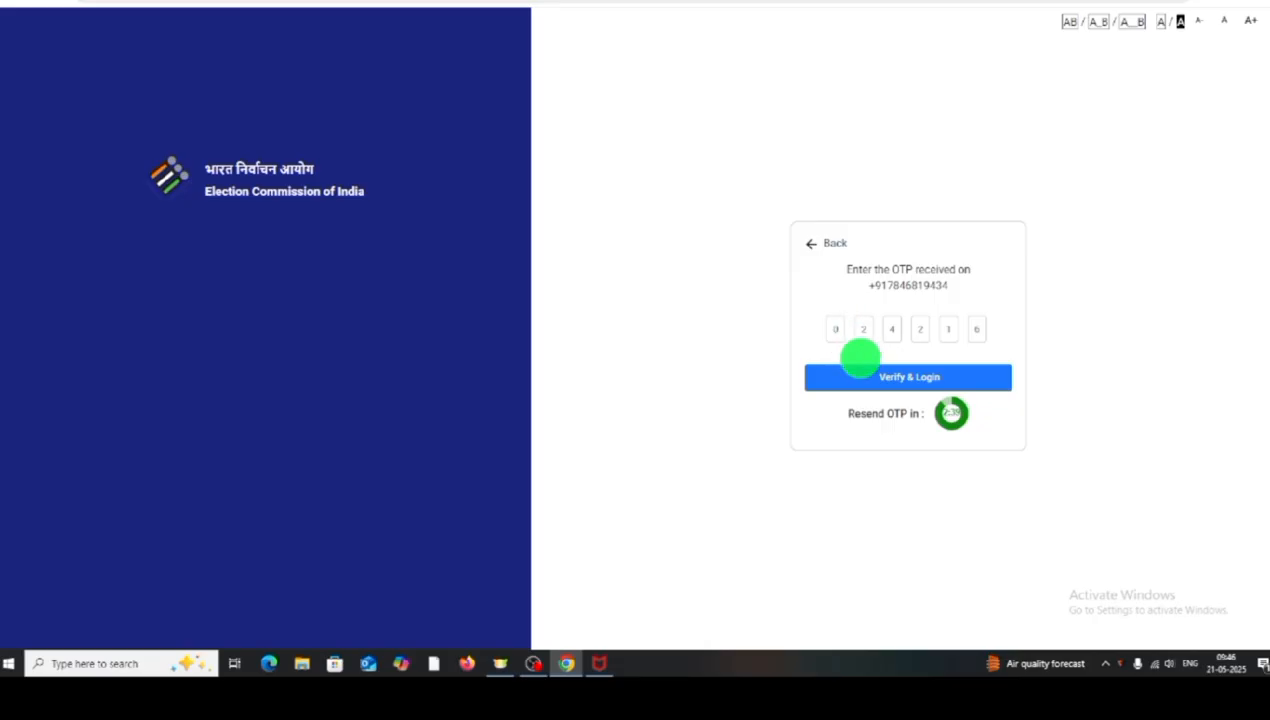
{"action": "left_click", "coordinate": [856, 374]}
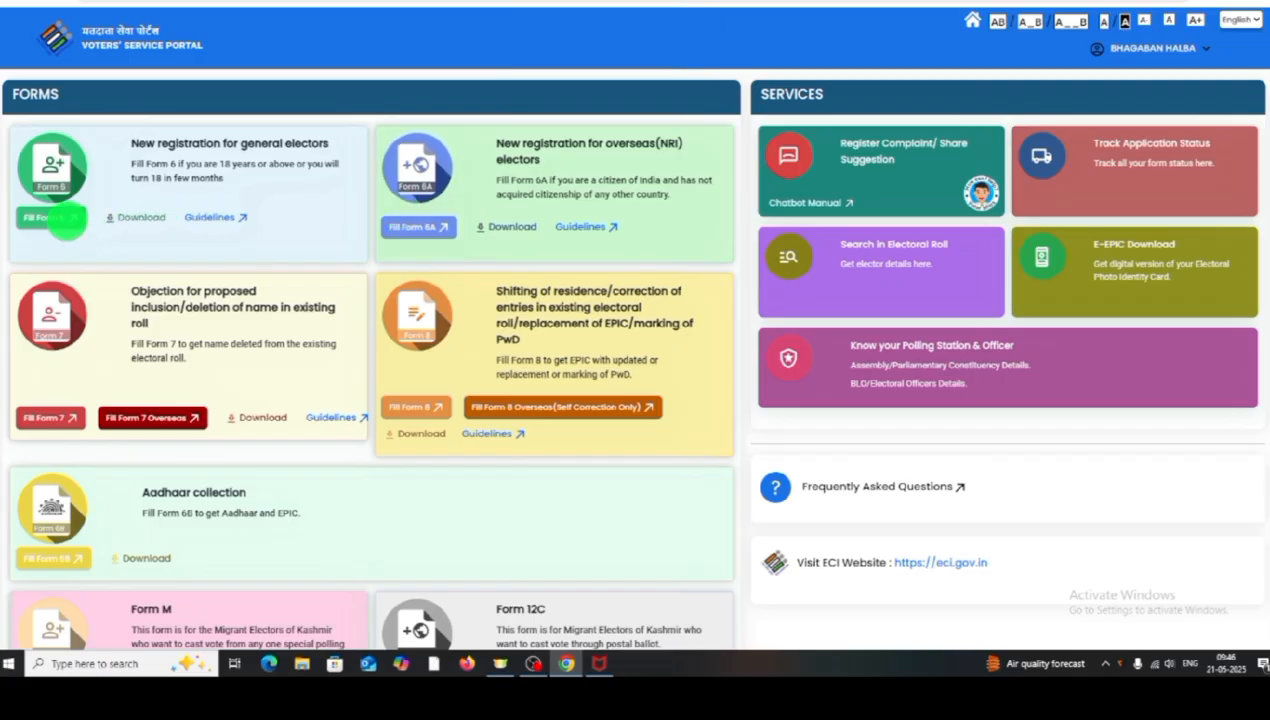
Open Form 6 and set state Odisha, district Nabarangpur and constituency 75 Nabarangpur
{"action": "left_click", "coordinate": [67, 220]}
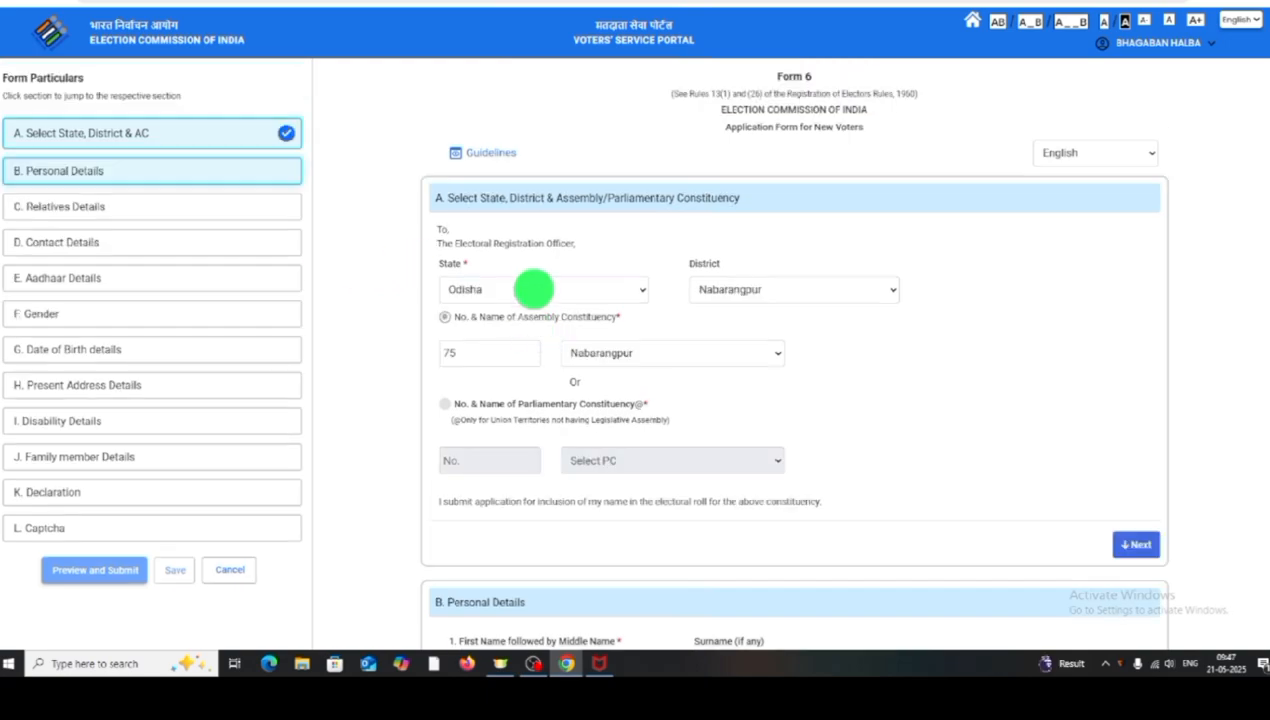
{"action": "left_click", "coordinate": [539, 289]}
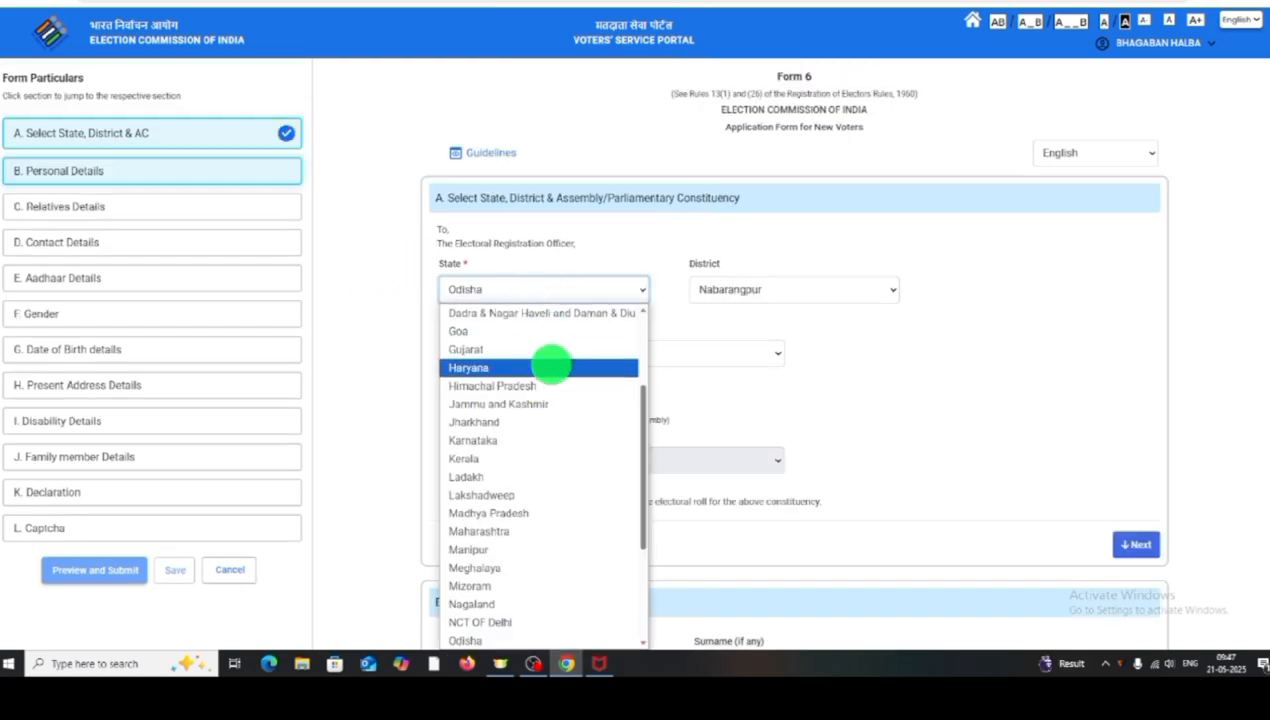
{"action": "left_click", "coordinate": [560, 292]}
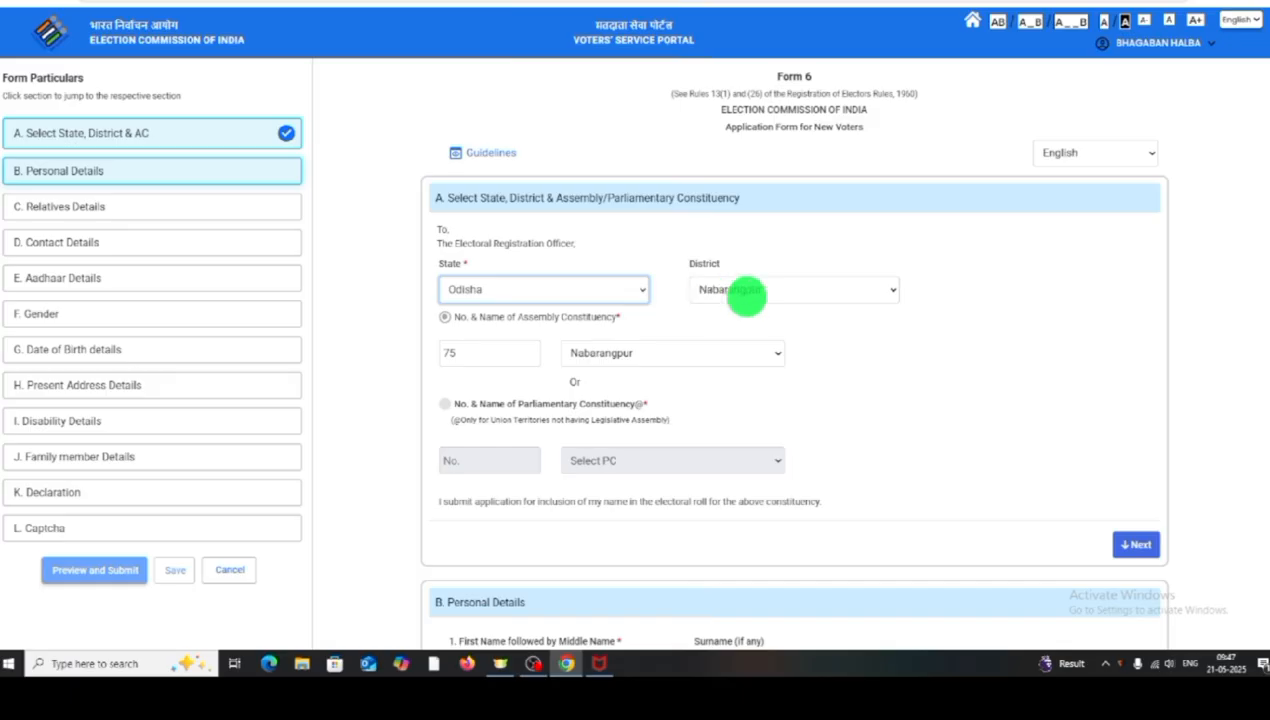
{"action": "left_click", "coordinate": [767, 291]}
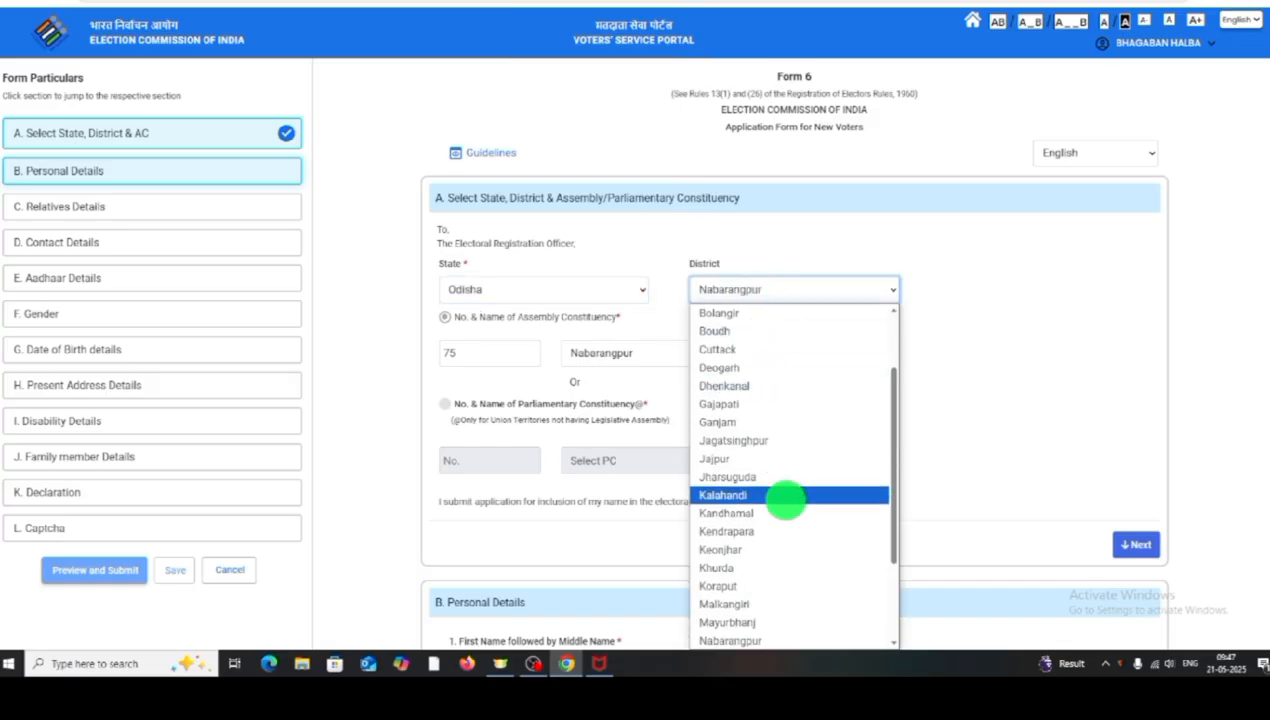
{"action": "left_click", "coordinate": [836, 290]}
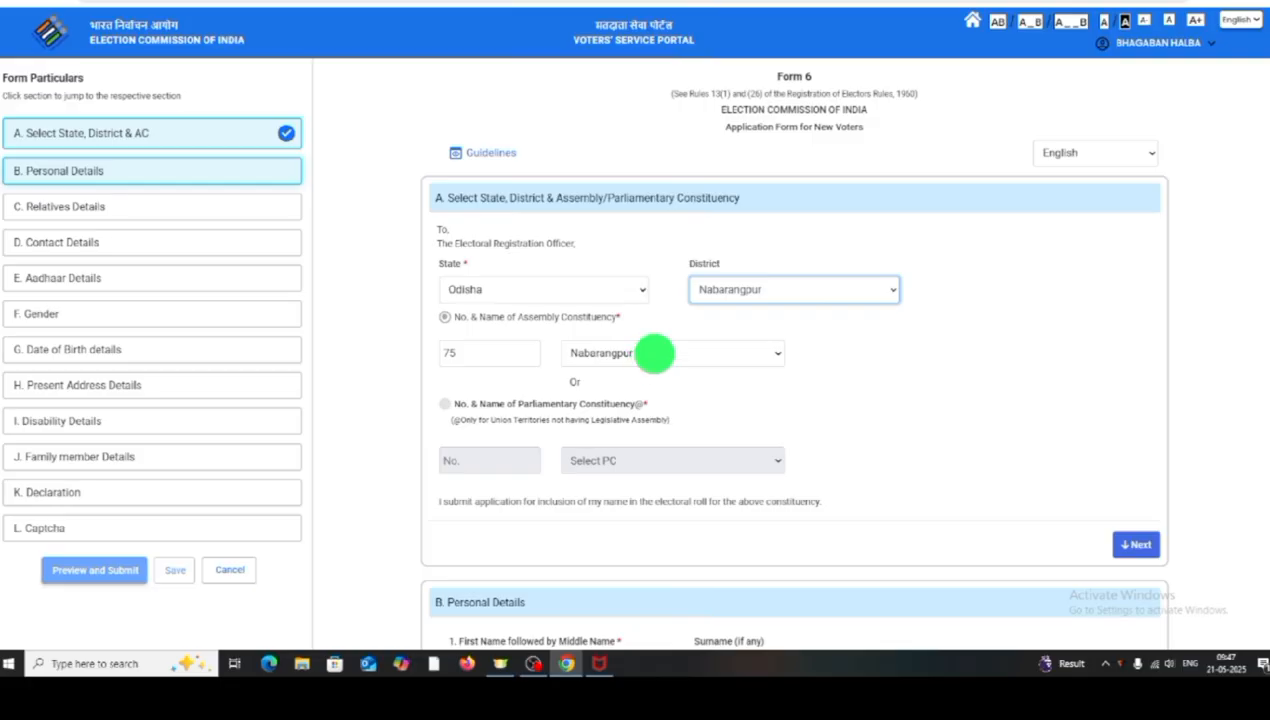
{"action": "left_click", "coordinate": [655, 353]}
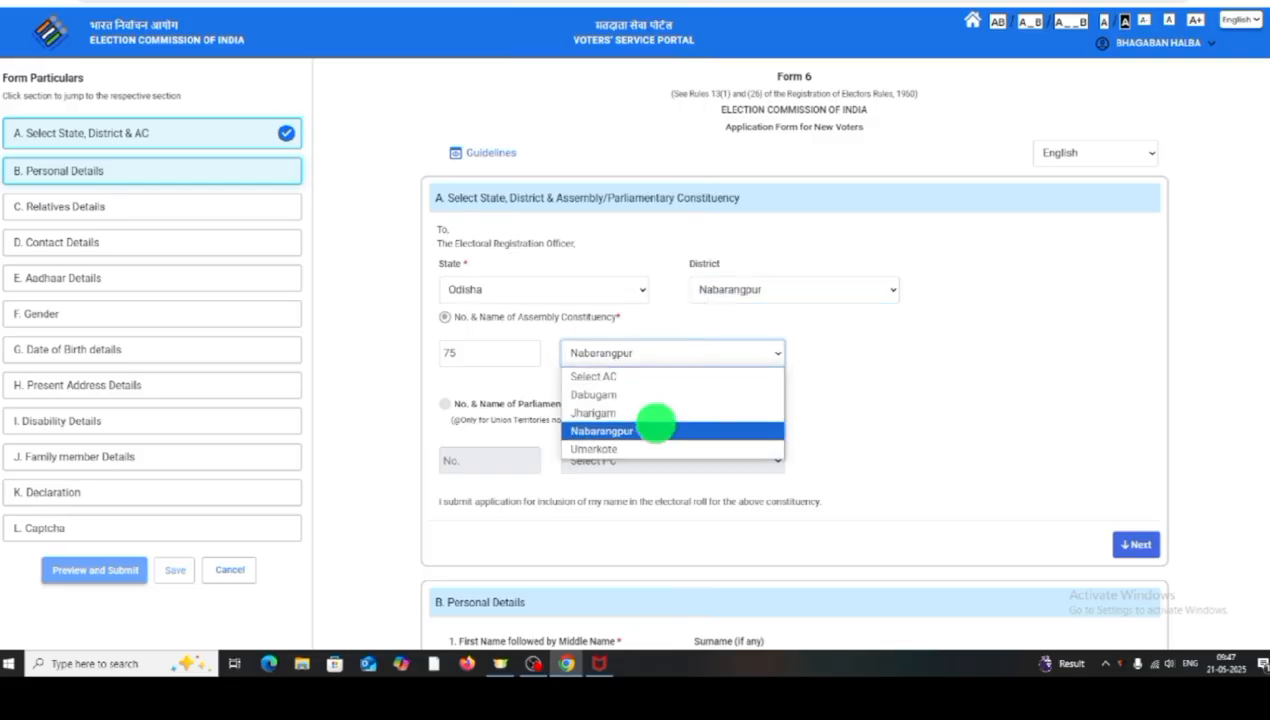
{"action": "left_click", "coordinate": [655, 430]}
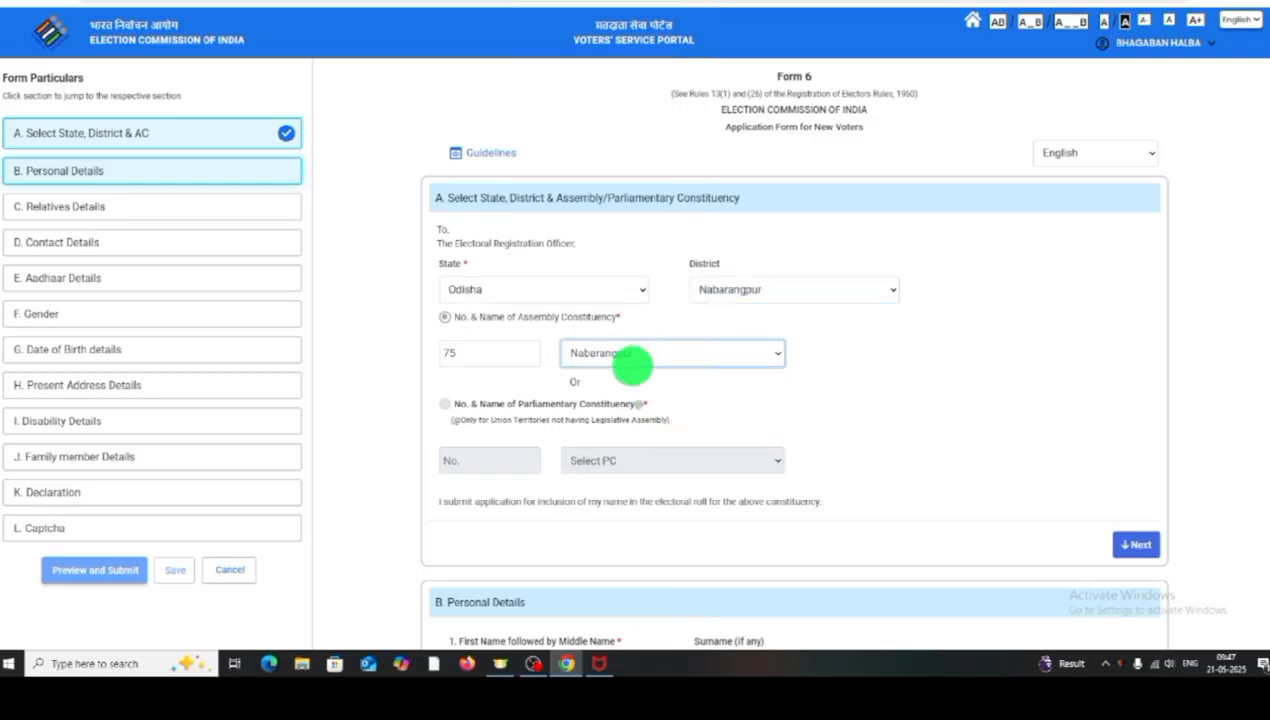
In Personal Details, fill the applicant's first name and surname in English and Odia
{"action": "left_click", "coordinate": [1148, 547]}
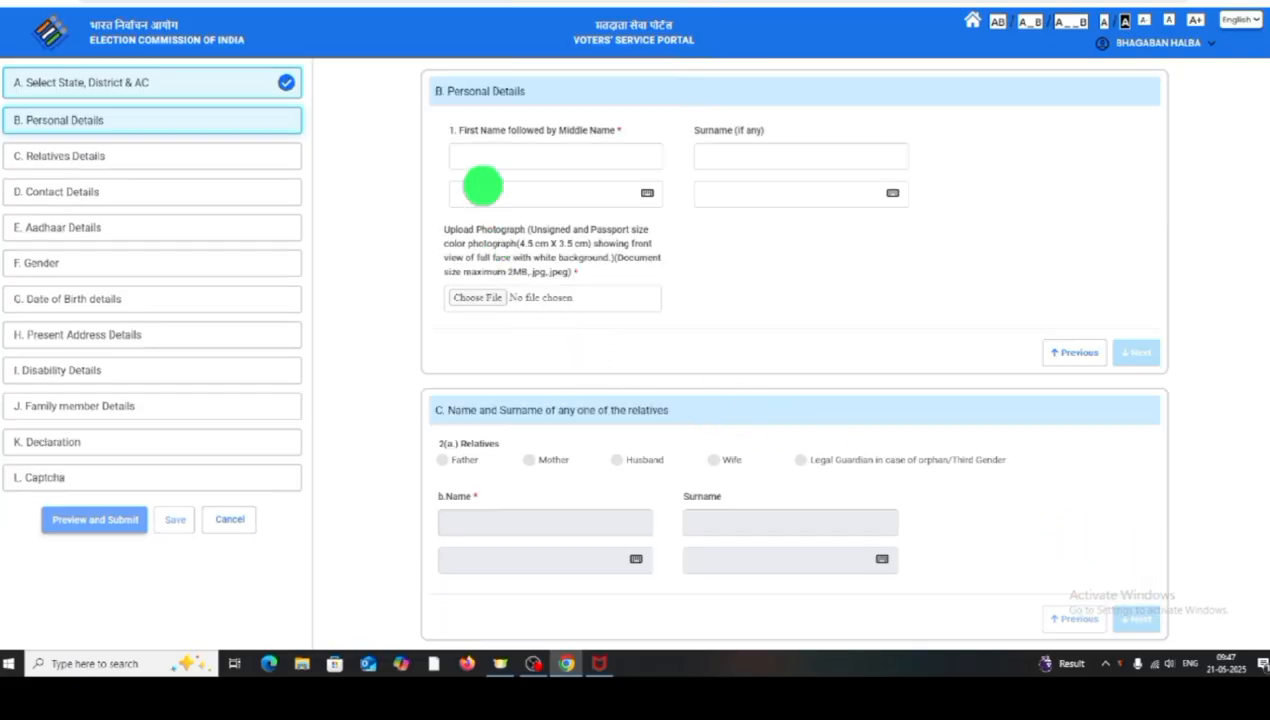
{"action": "left_click", "coordinate": [491, 158]}
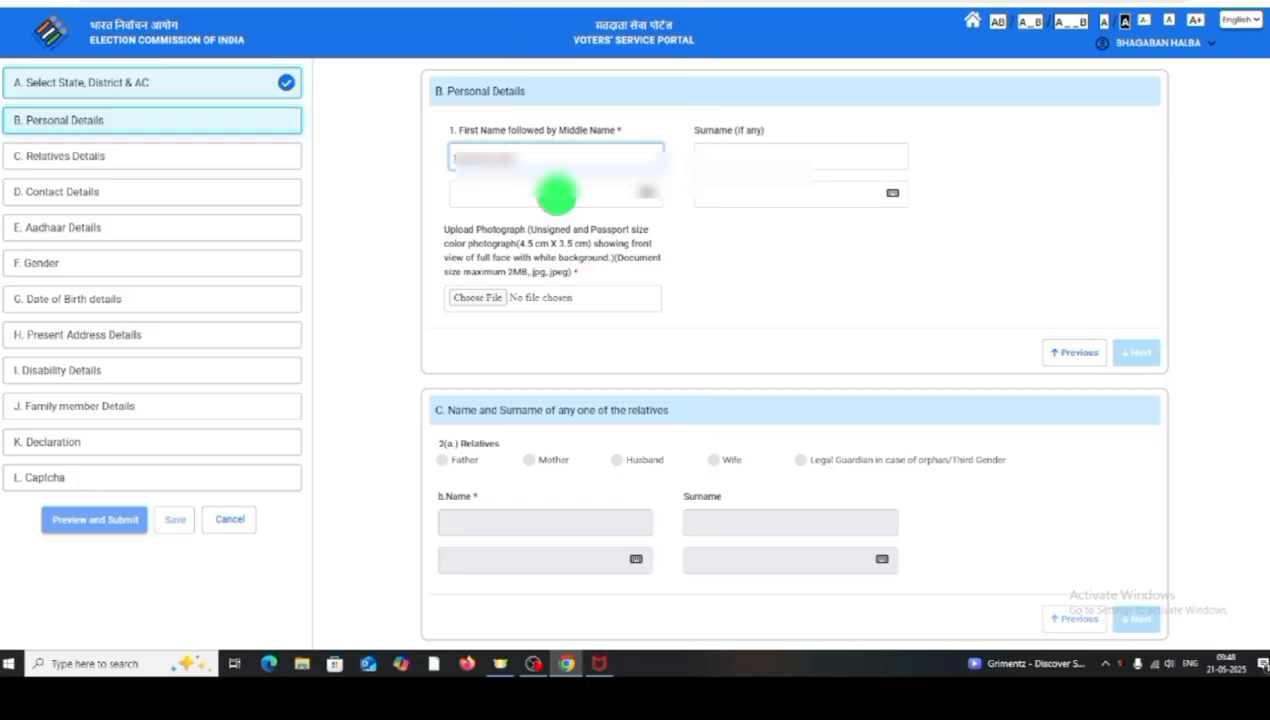
{"action": "left_click", "coordinate": [555, 197]}
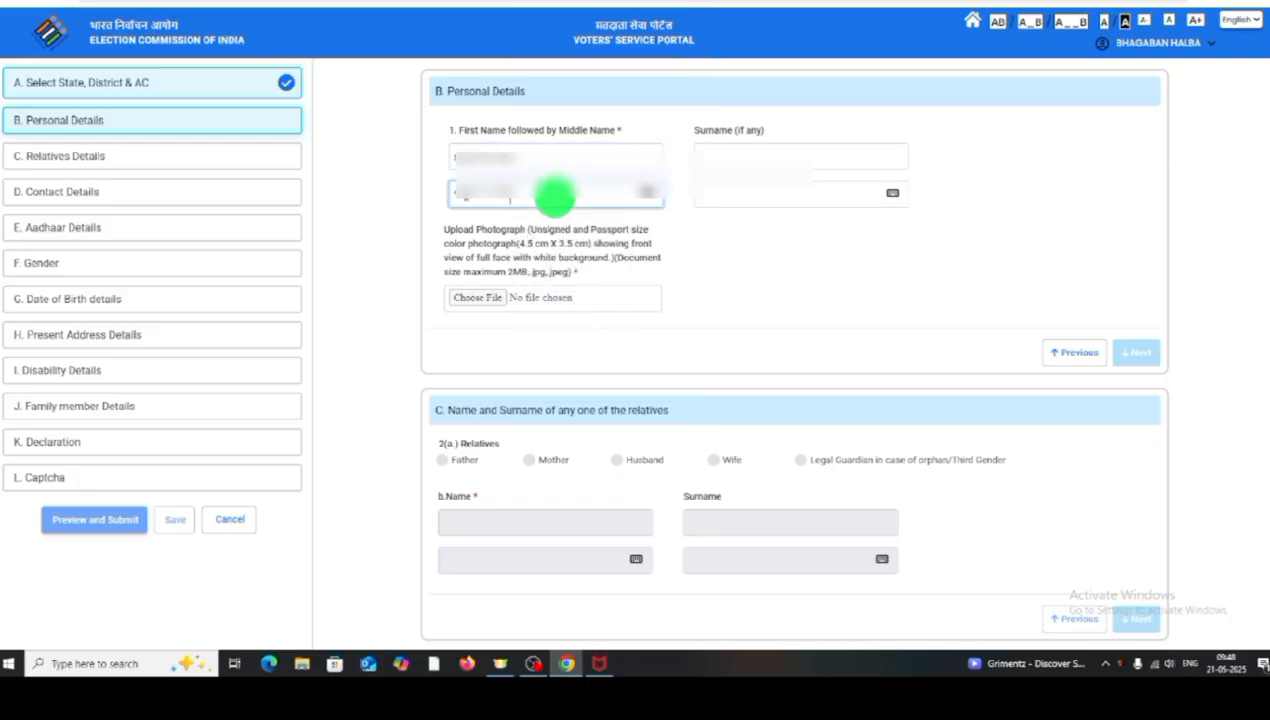
{"action": "left_click", "coordinate": [775, 153]}
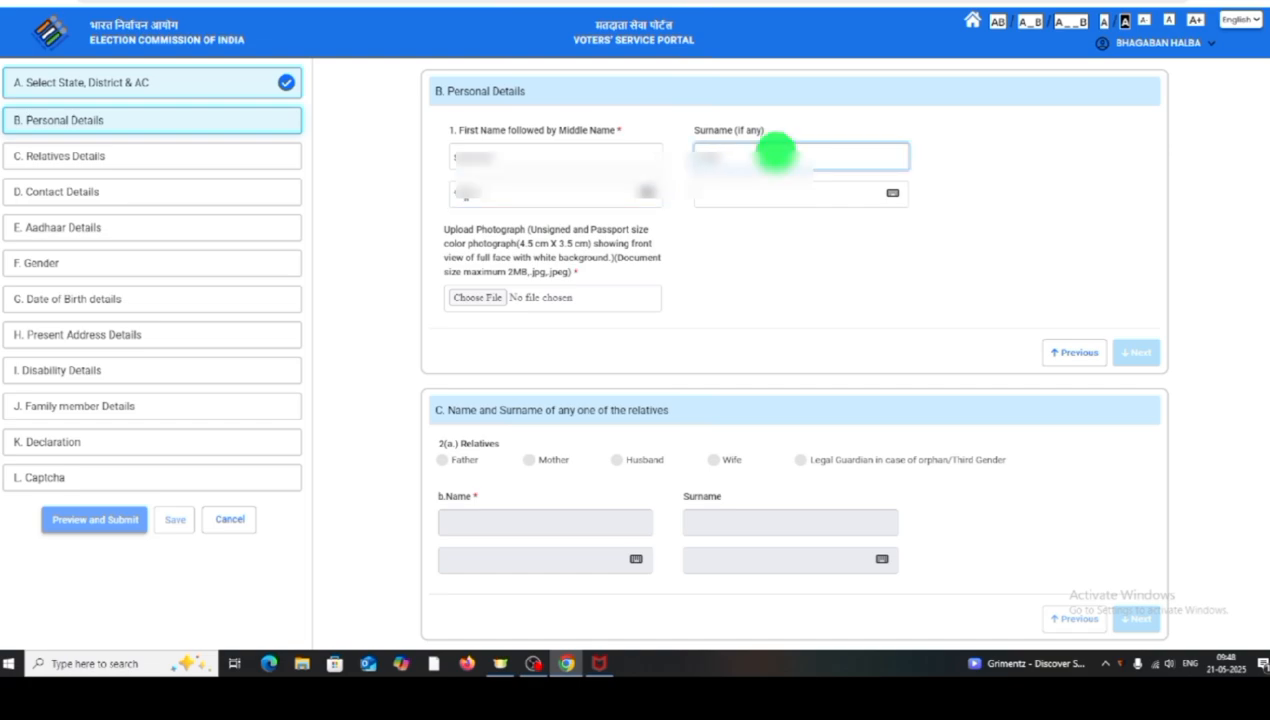
{"action": "left_click", "coordinate": [760, 184]}
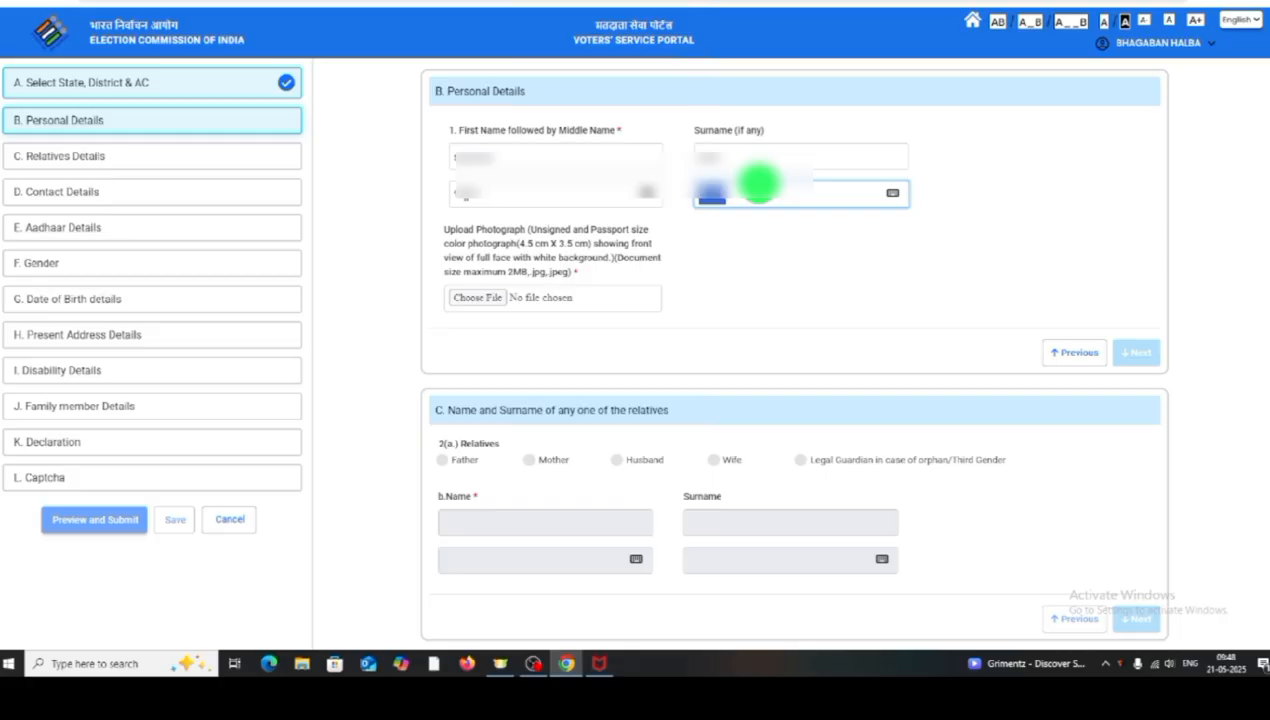
Upload and save the cropped passport photo Photo.jpeg, acknowledging the face-detected message
{"action": "scroll", "coordinate": [757, 184], "scroll_direction": "down", "scroll_amount": 1}
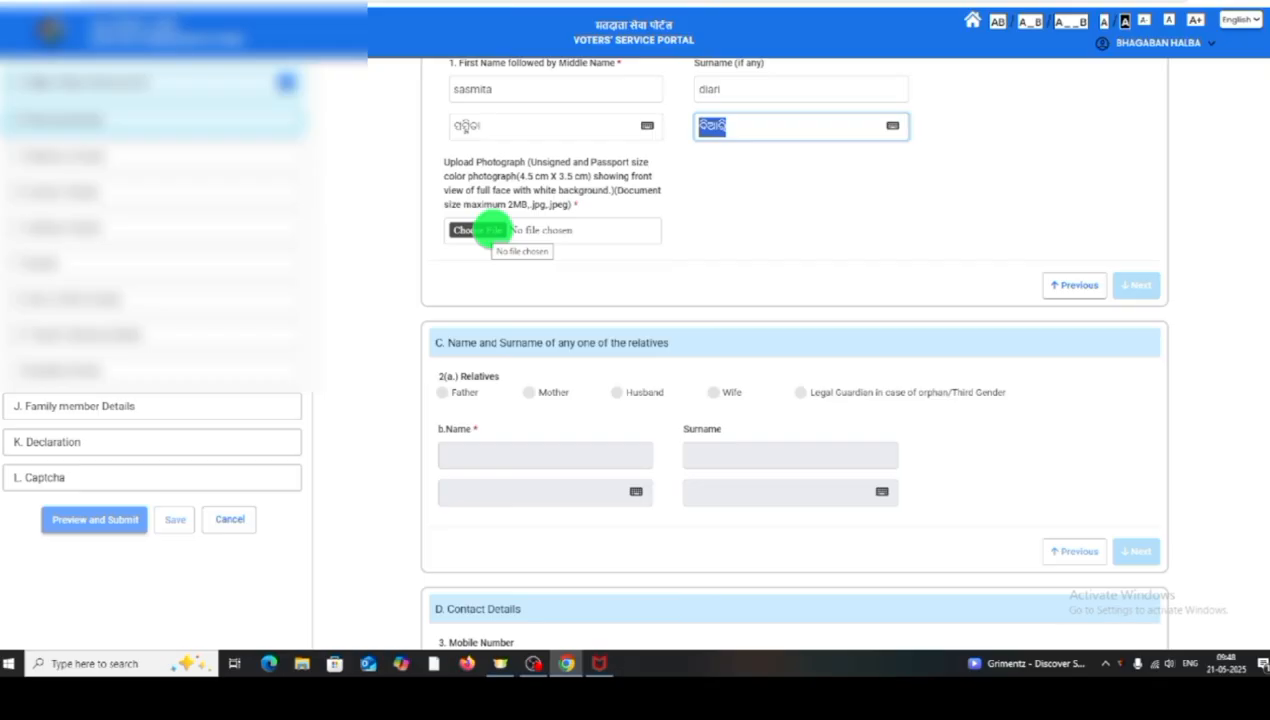
{"action": "left_click", "coordinate": [480, 230]}
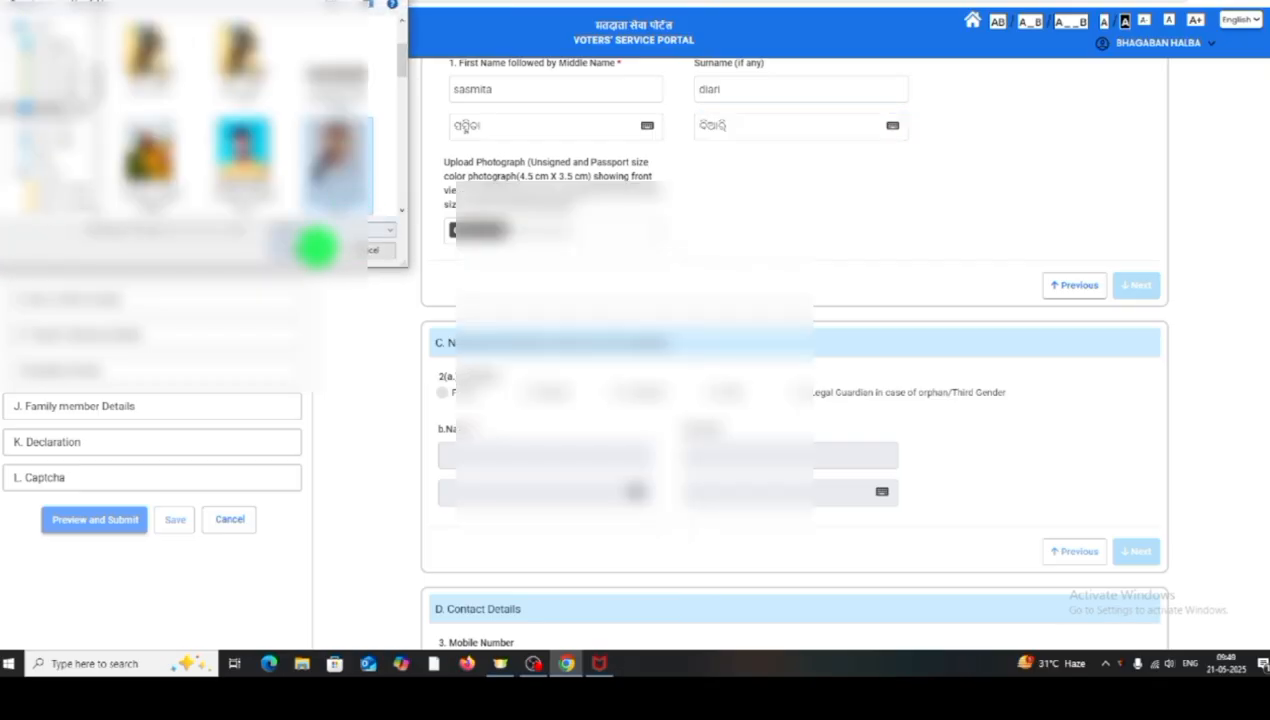
{"action": "left_click", "coordinate": [305, 248]}
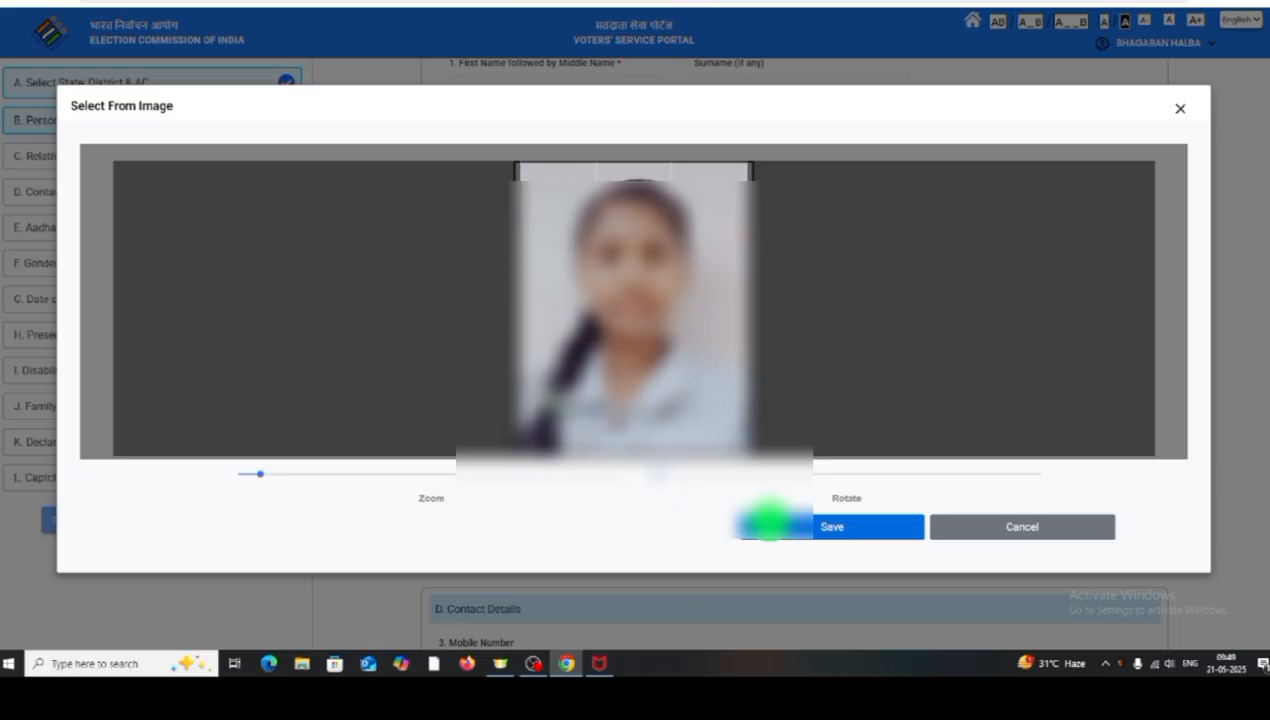
{"action": "left_click", "coordinate": [770, 521]}
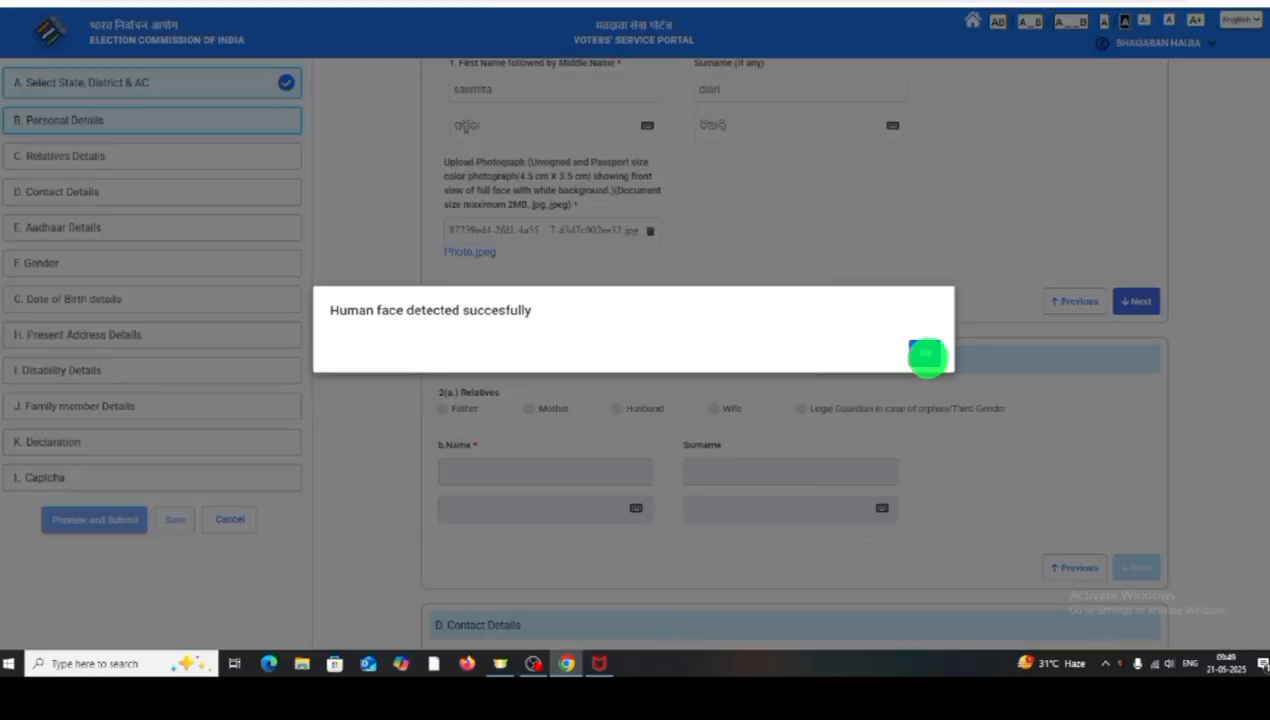
{"action": "left_click", "coordinate": [926, 354]}
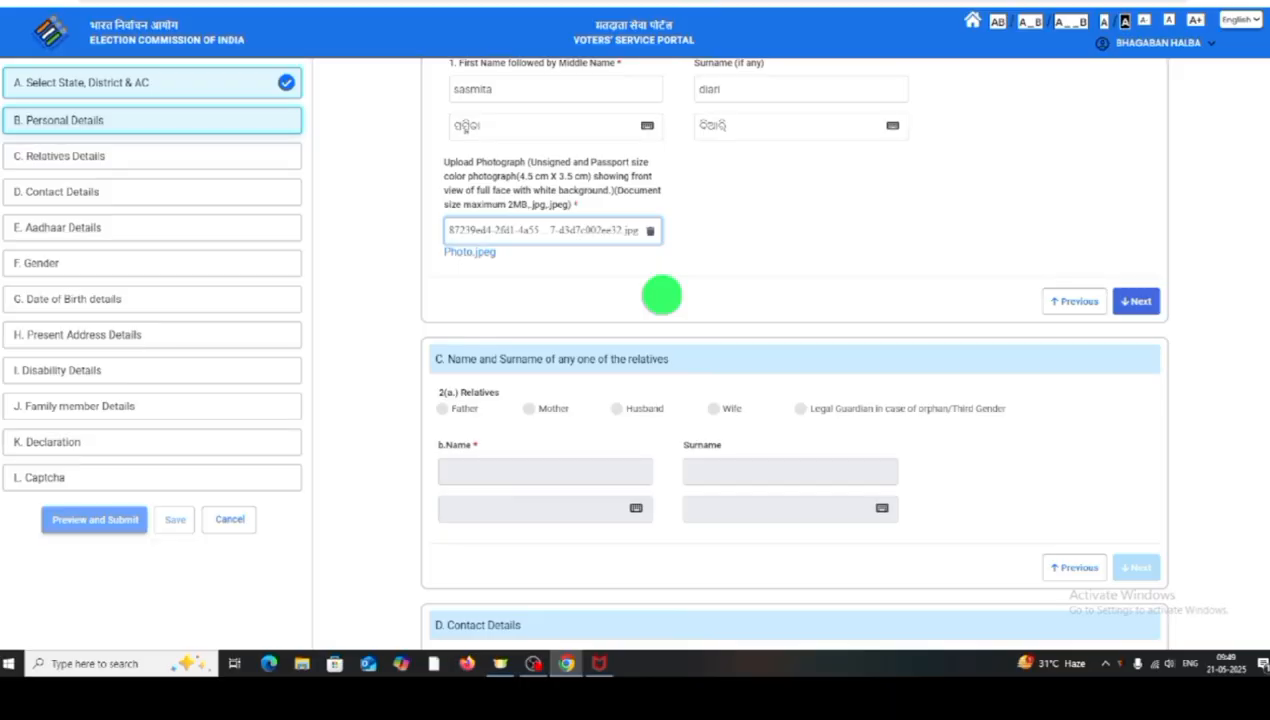
{"action": "scroll", "coordinate": [662, 295], "scroll_direction": "down", "scroll_amount": 1}
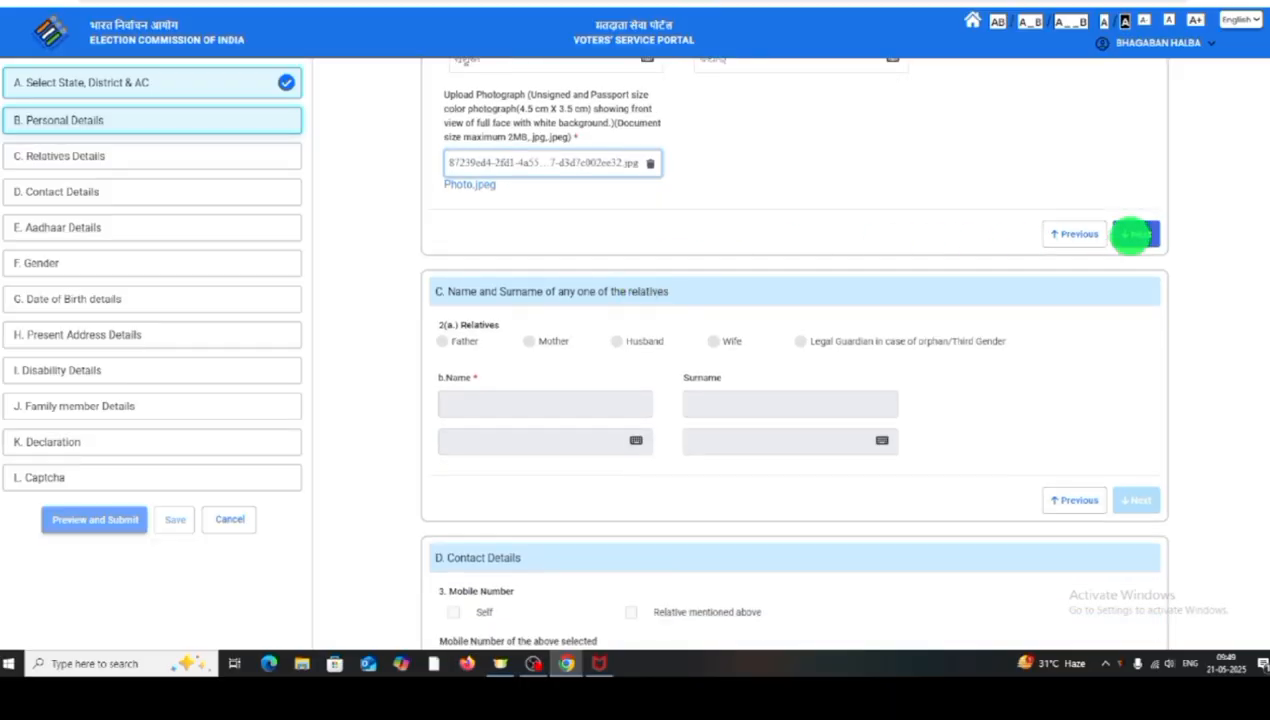
Choose Father as the relative and fill his name and surname in English and Odia
{"action": "left_click", "coordinate": [1134, 234]}
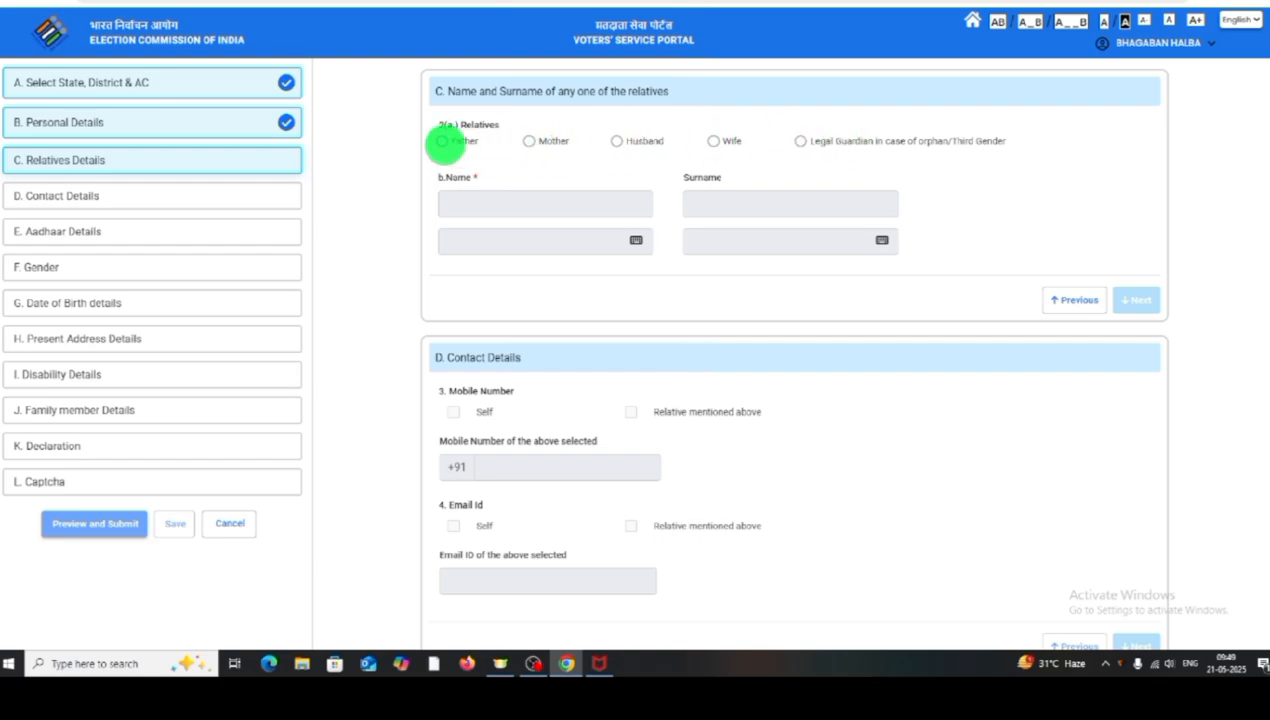
{"action": "left_click", "coordinate": [443, 142]}
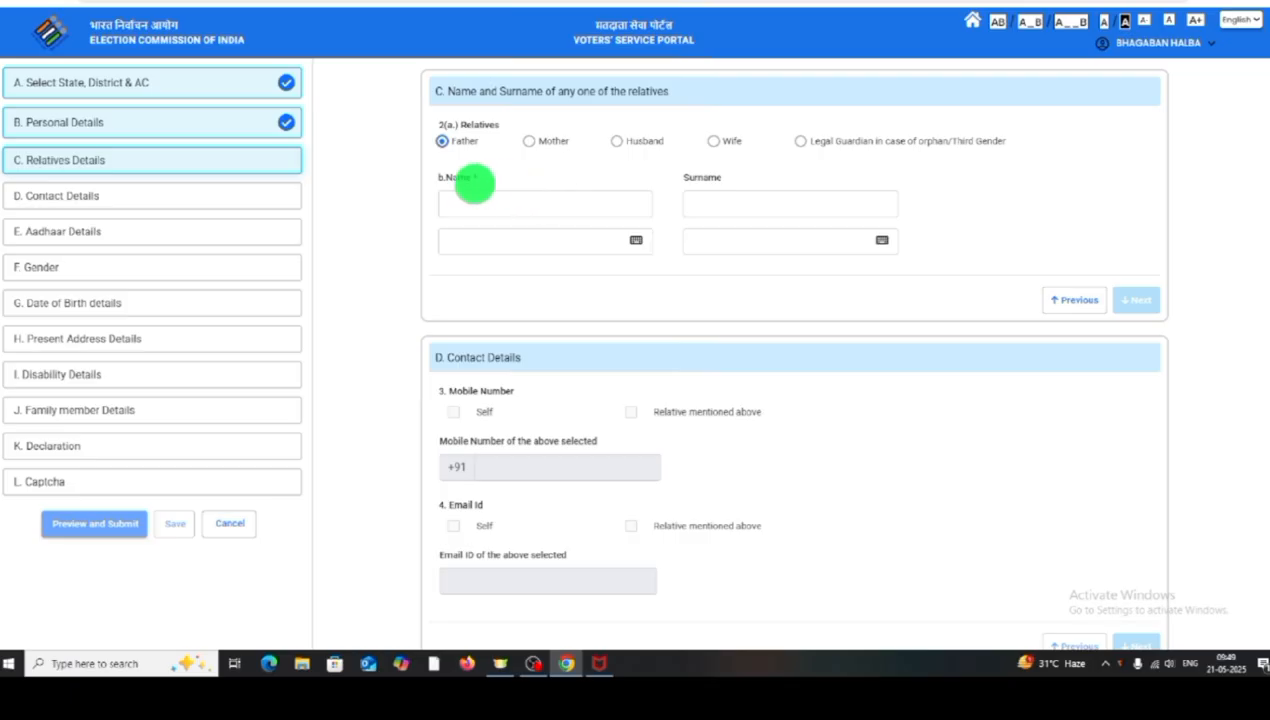
{"action": "left_click", "coordinate": [491, 200]}
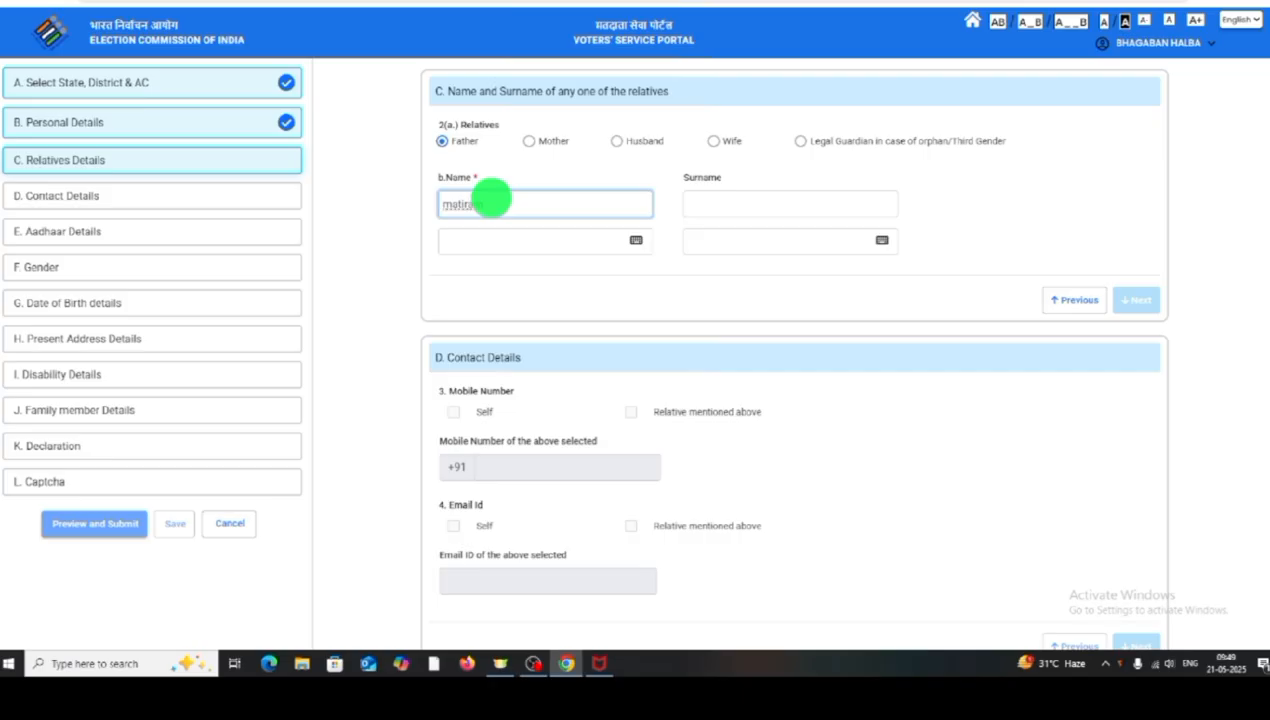
{"action": "type", "text": "matiram"}
{"action": "left_click", "coordinate": [487, 242]}
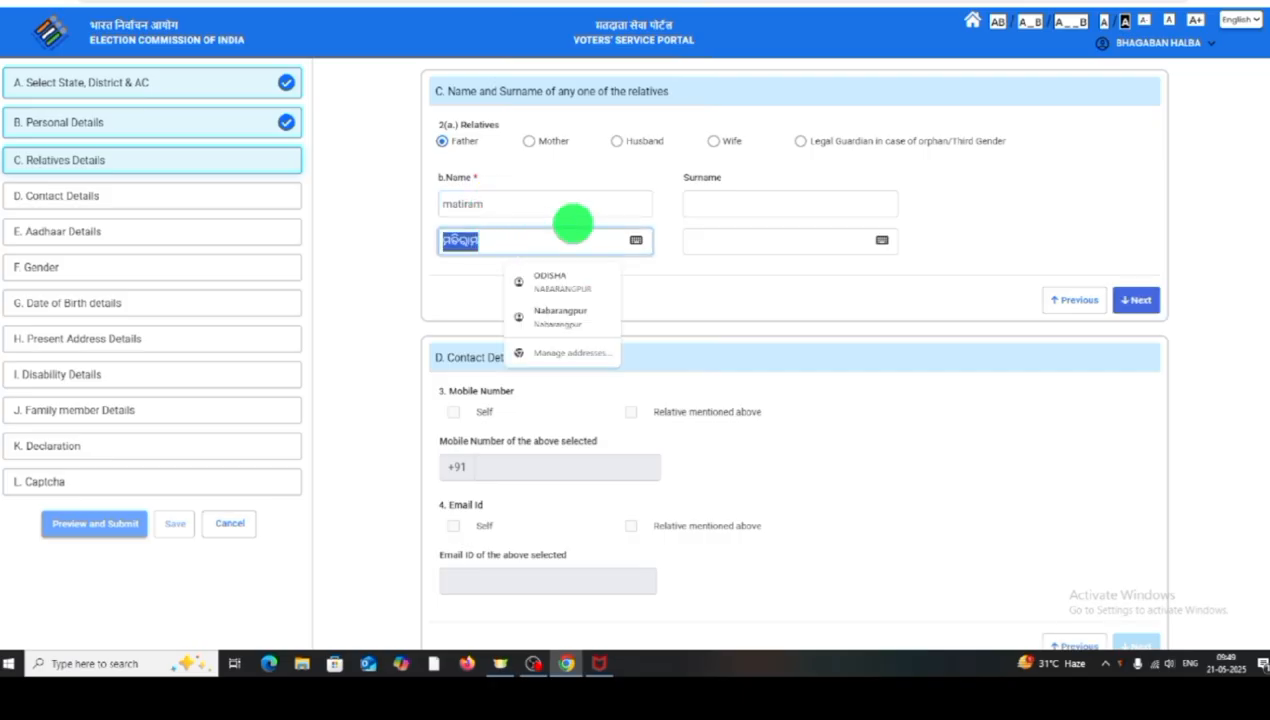
{"action": "left_click", "coordinate": [728, 205]}
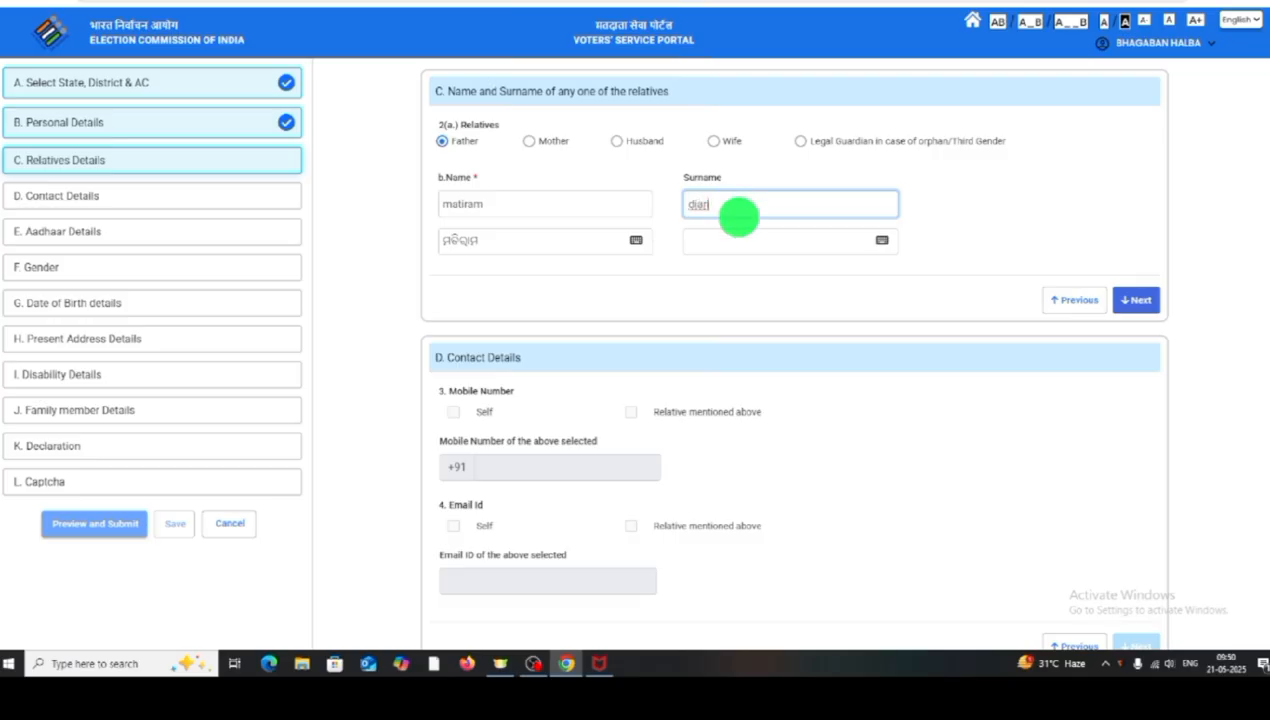
{"action": "left_click", "coordinate": [738, 242]}
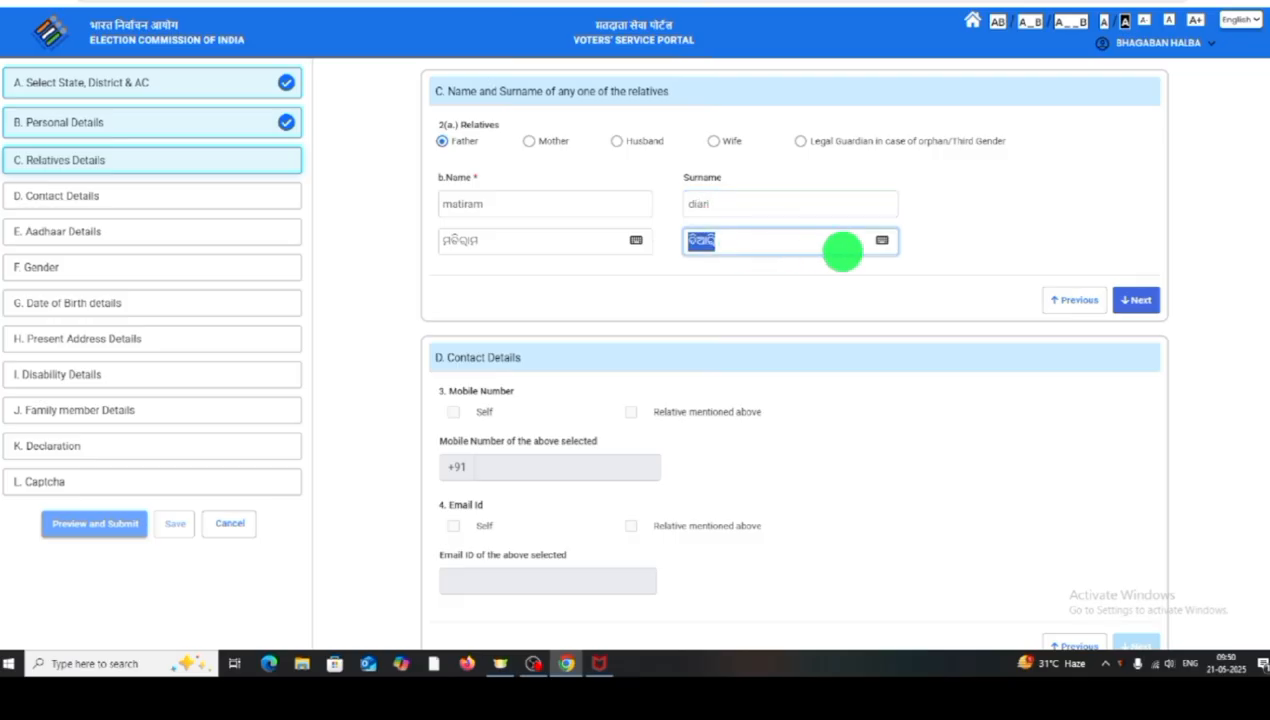
{"action": "left_click", "coordinate": [1137, 299]}
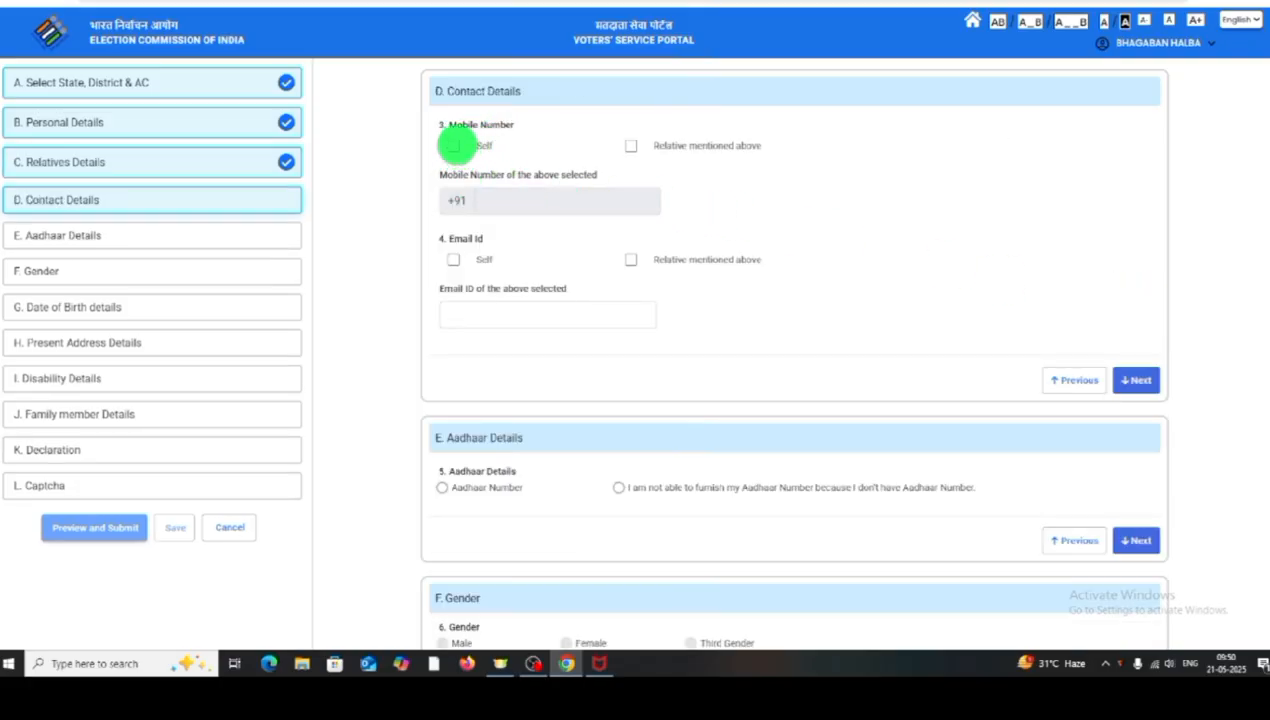
Select Self and enter the applicant's own mobile number in Contact Details
{"action": "left_click", "coordinate": [453, 146]}
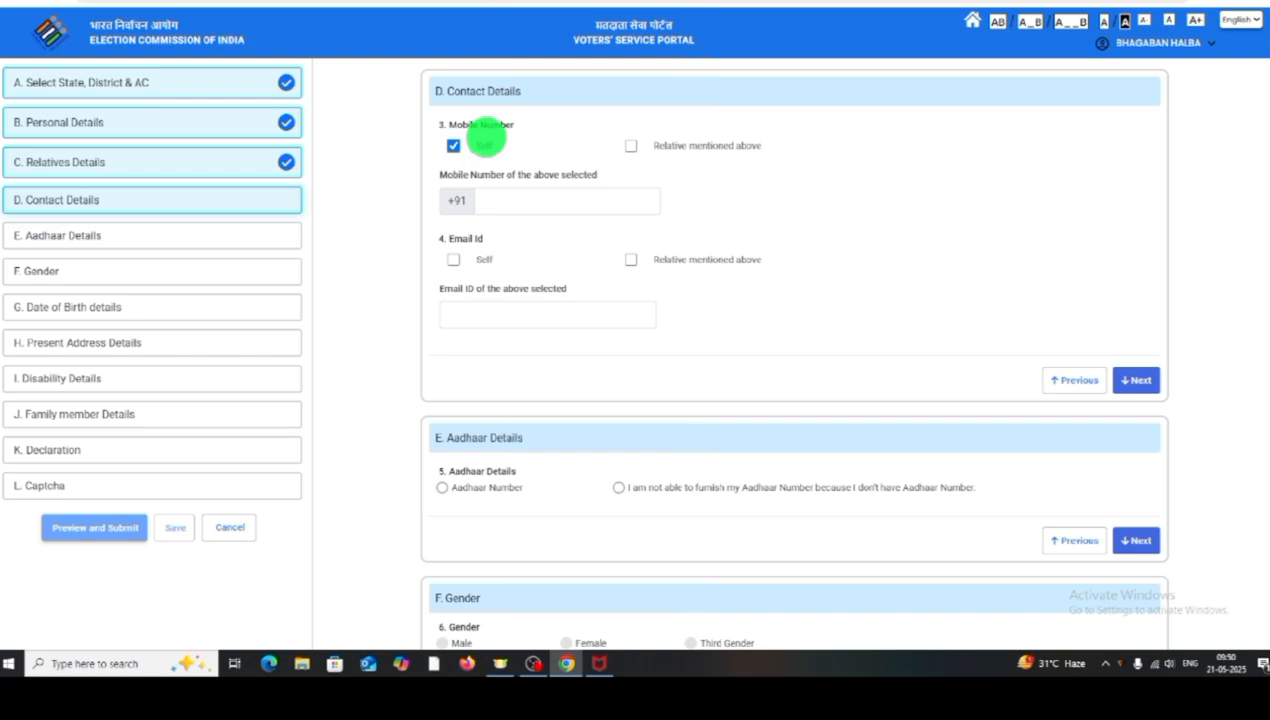
{"action": "left_click", "coordinate": [505, 199]}
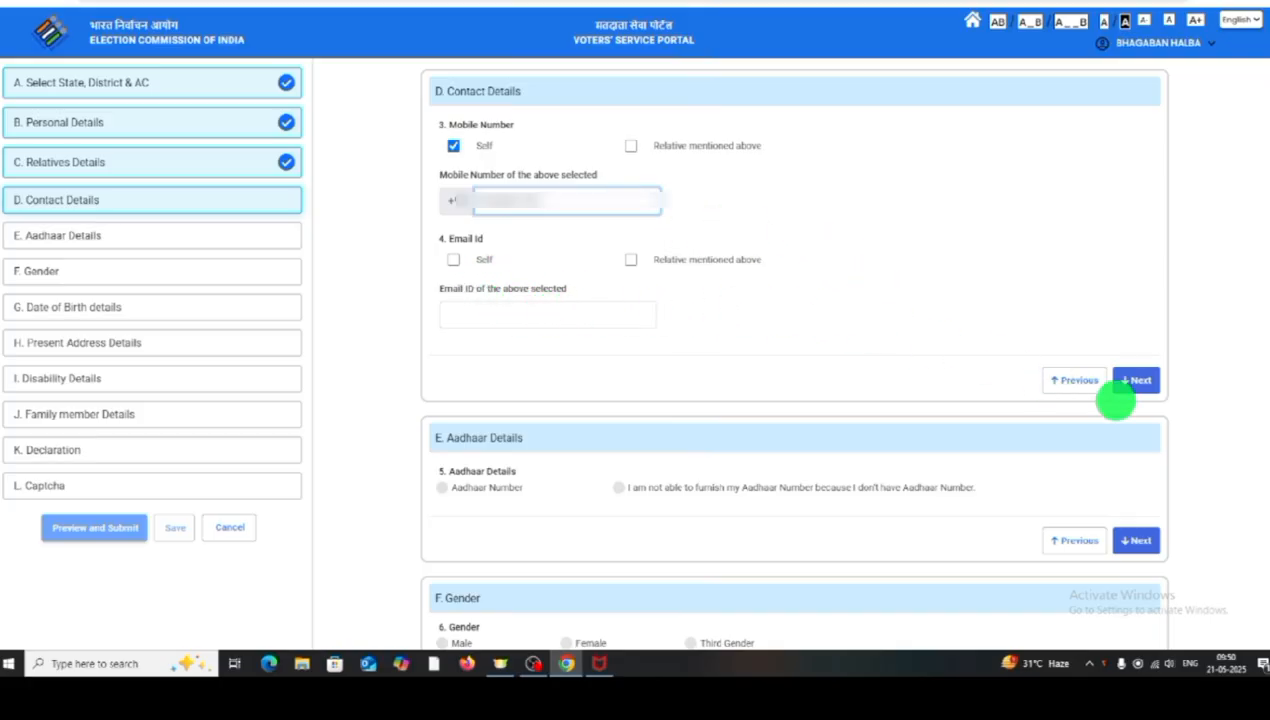
{"action": "left_click", "coordinate": [1134, 380]}
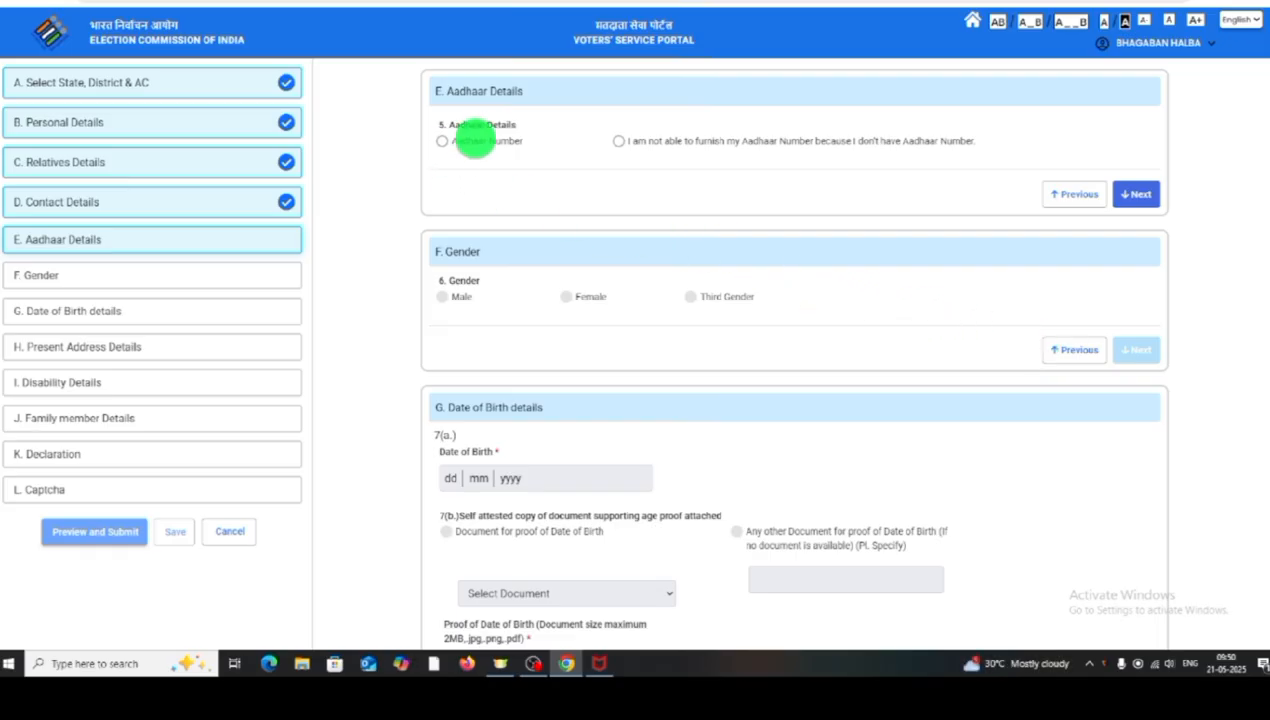
Enter the saved Aadhaar number and set the gender to Female
{"action": "left_click", "coordinate": [441, 141]}
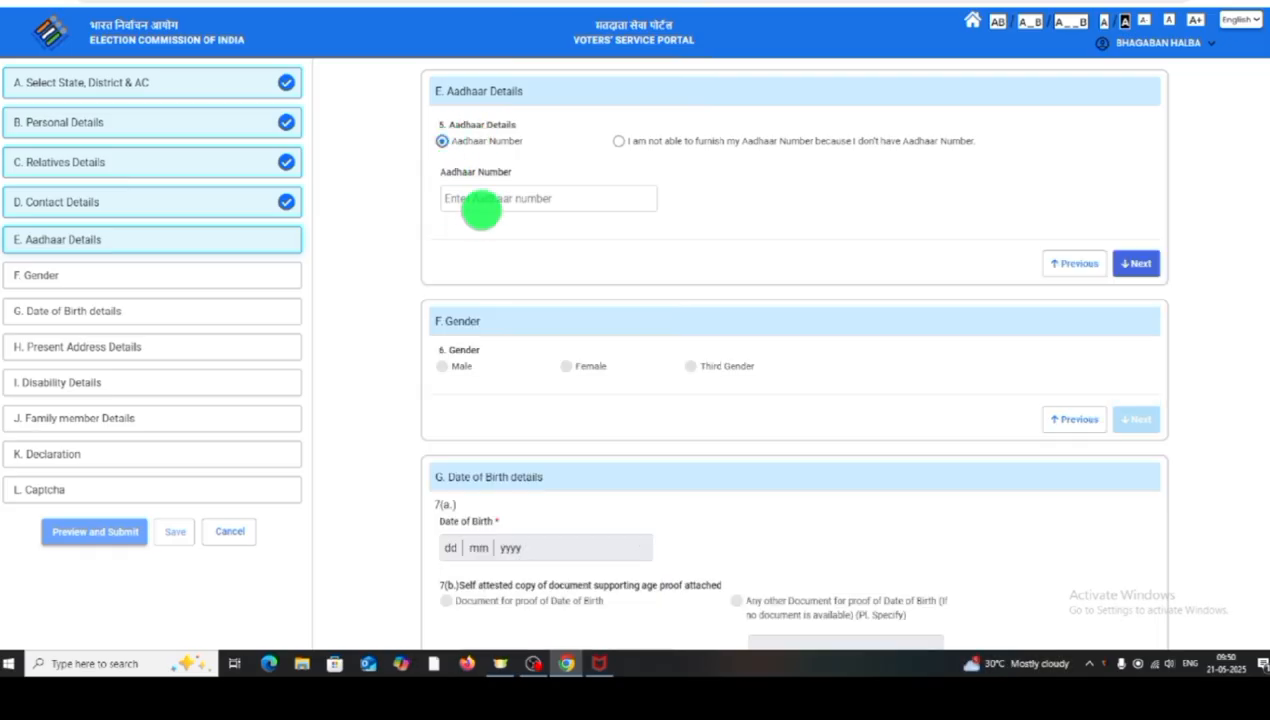
{"action": "left_click", "coordinate": [485, 199]}
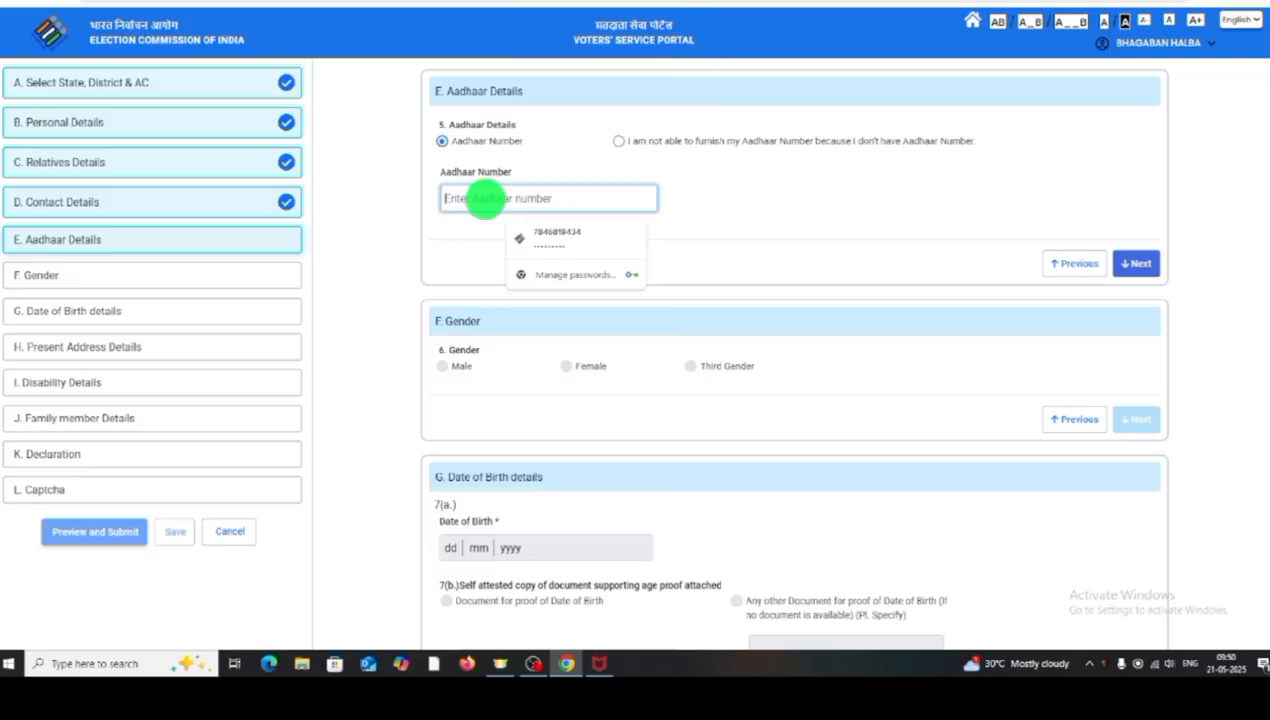
{"action": "left_click", "coordinate": [557, 237]}
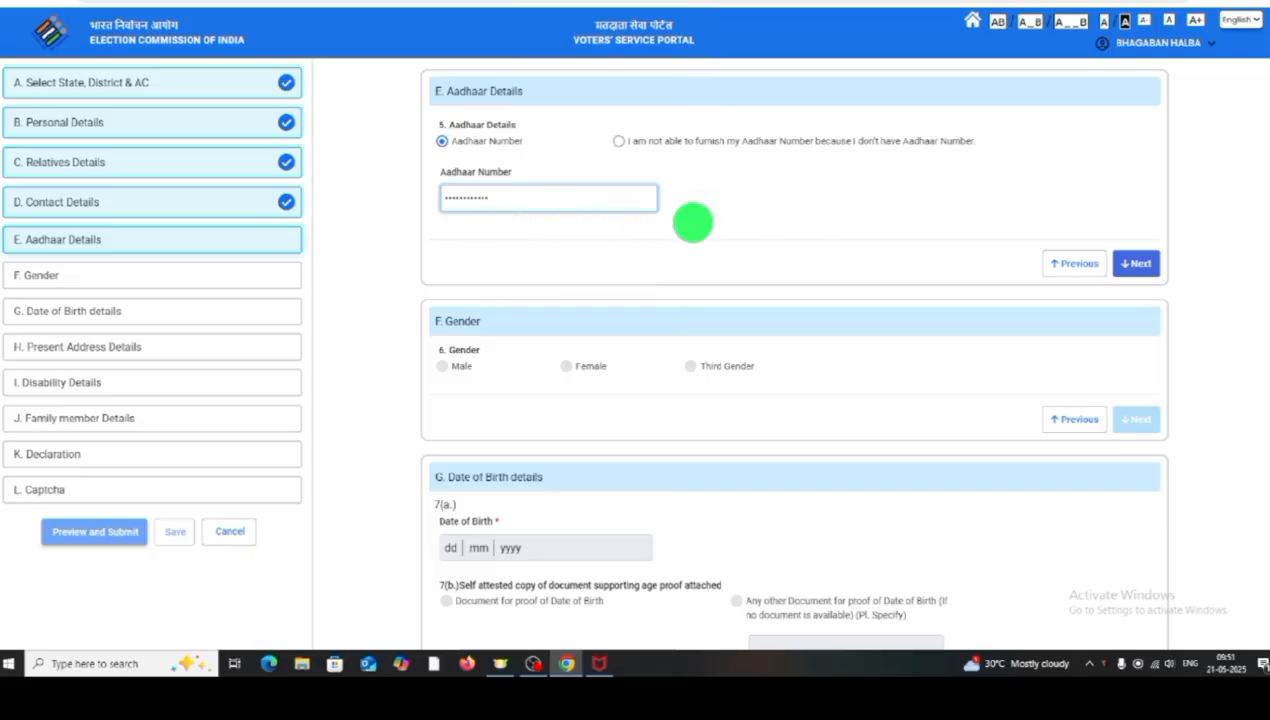
{"action": "left_click", "coordinate": [1133, 262]}
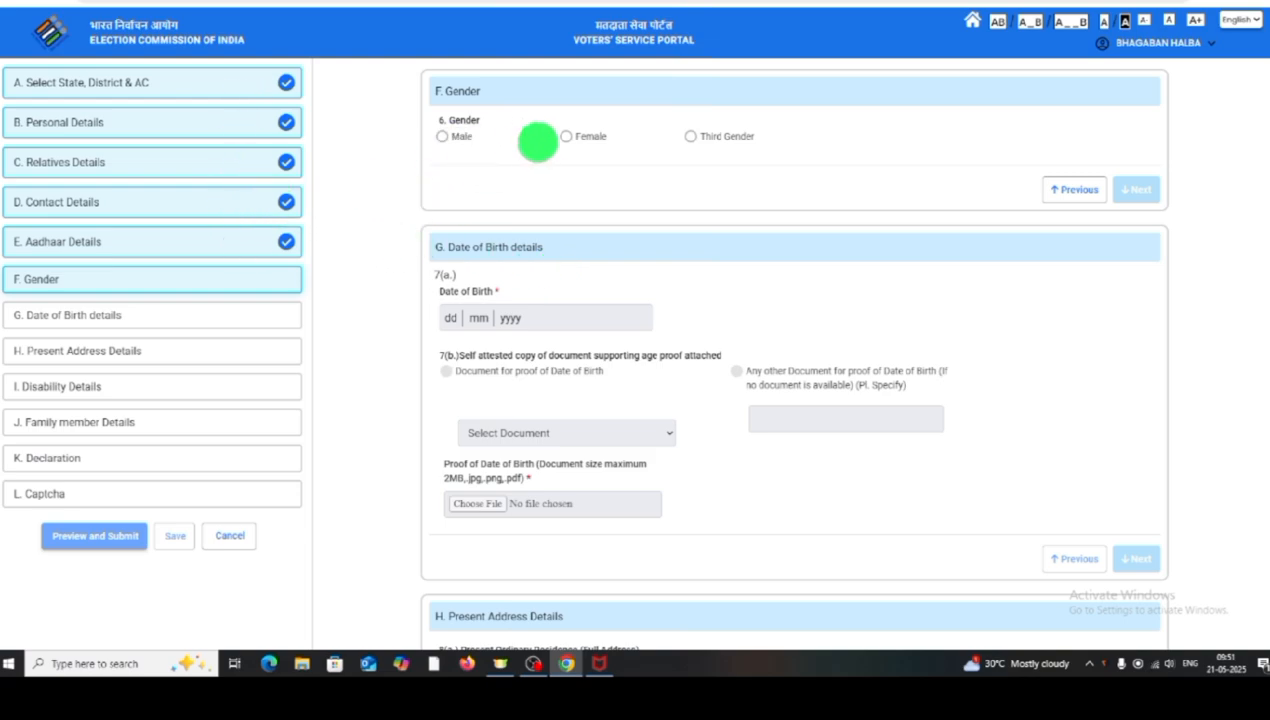
{"action": "left_click", "coordinate": [566, 136]}
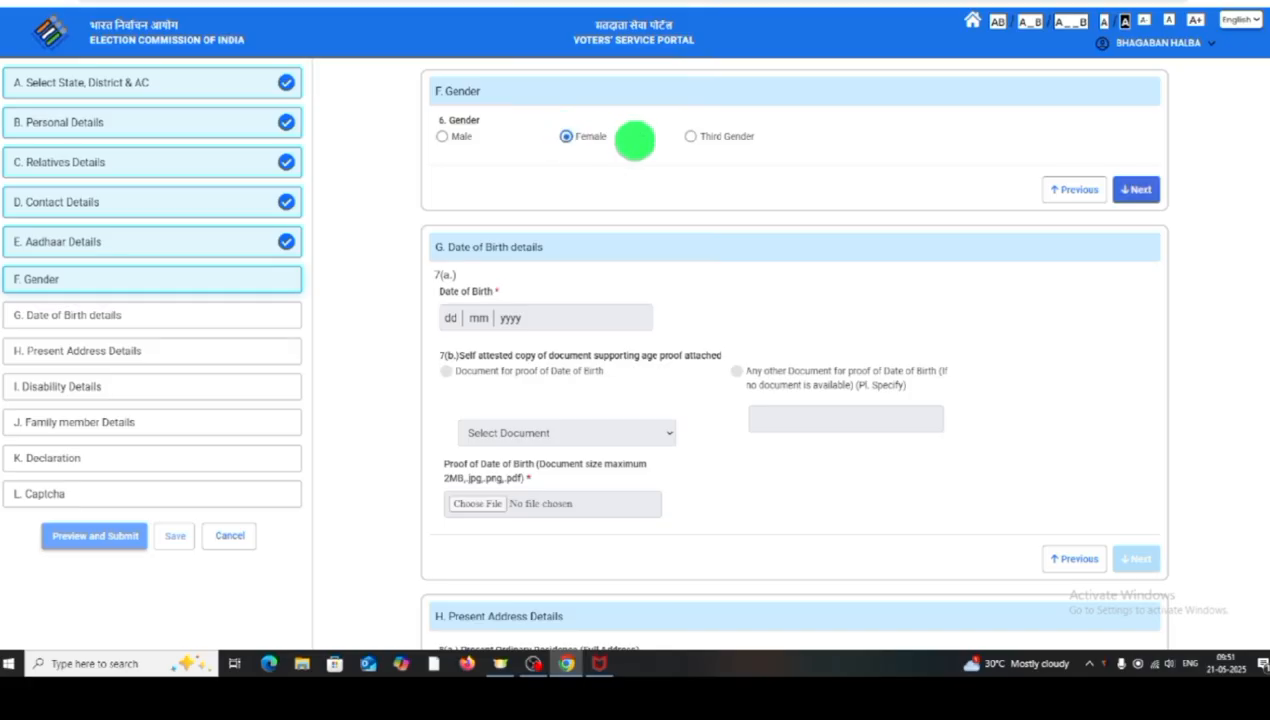
{"action": "left_click", "coordinate": [1135, 191]}
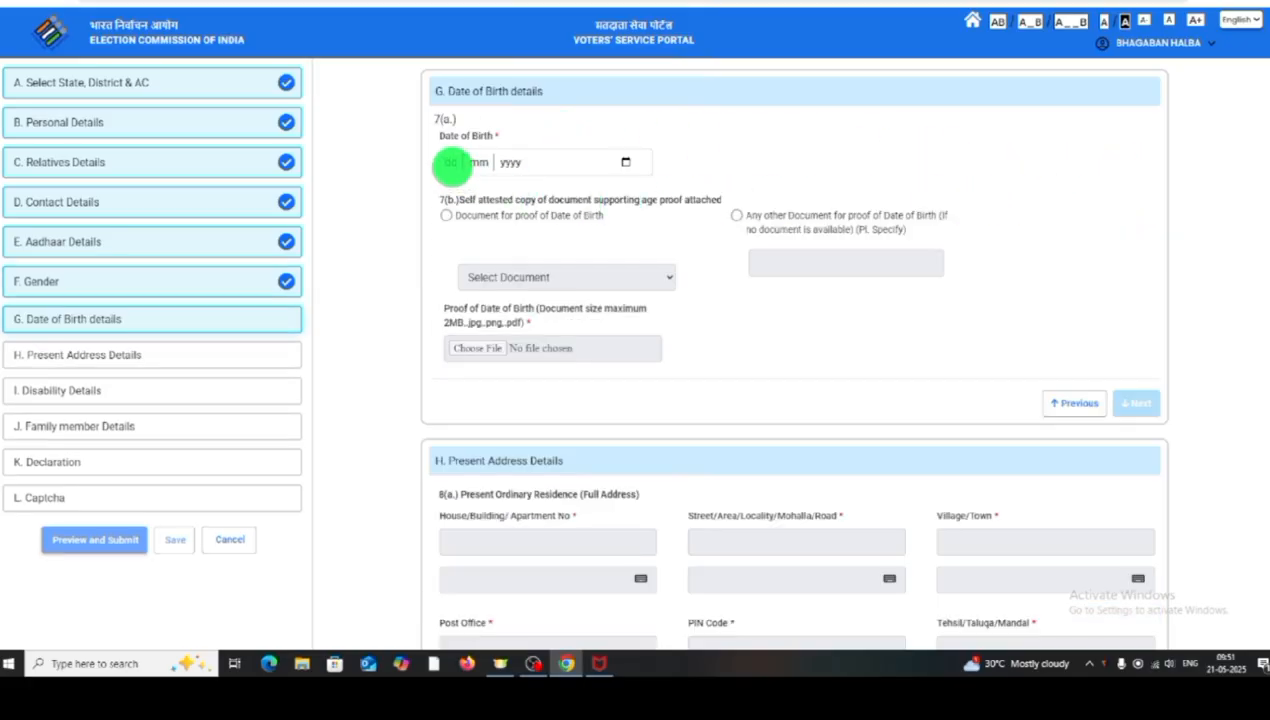
{"action": "left_click", "coordinate": [452, 163]}
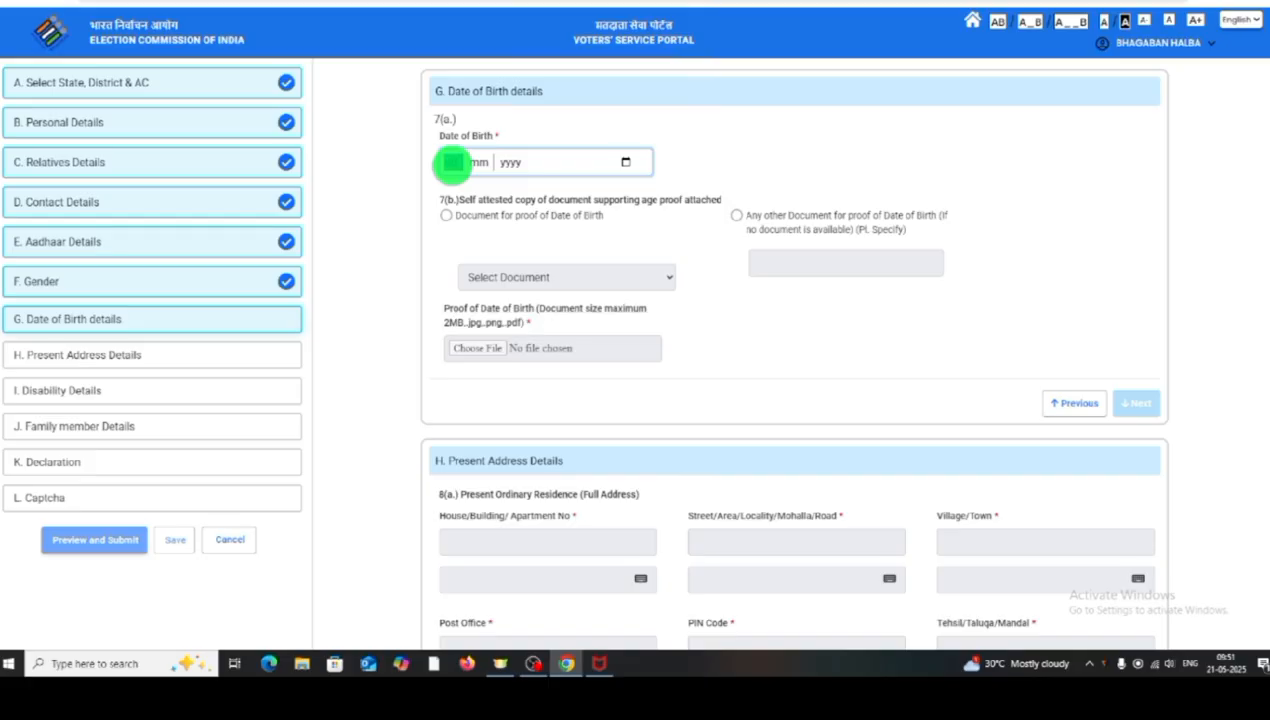
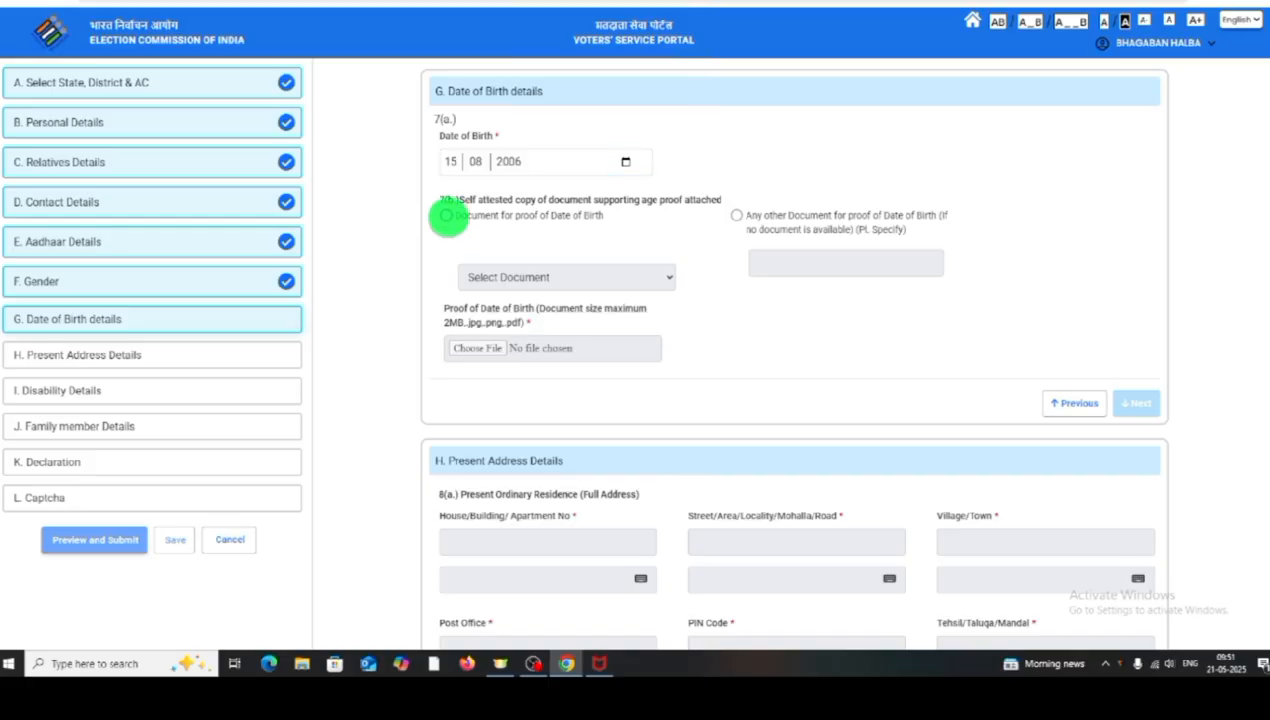
{"action": "left_click", "coordinate": [446, 215]}
{"action": "left_click", "coordinate": [539, 272]}
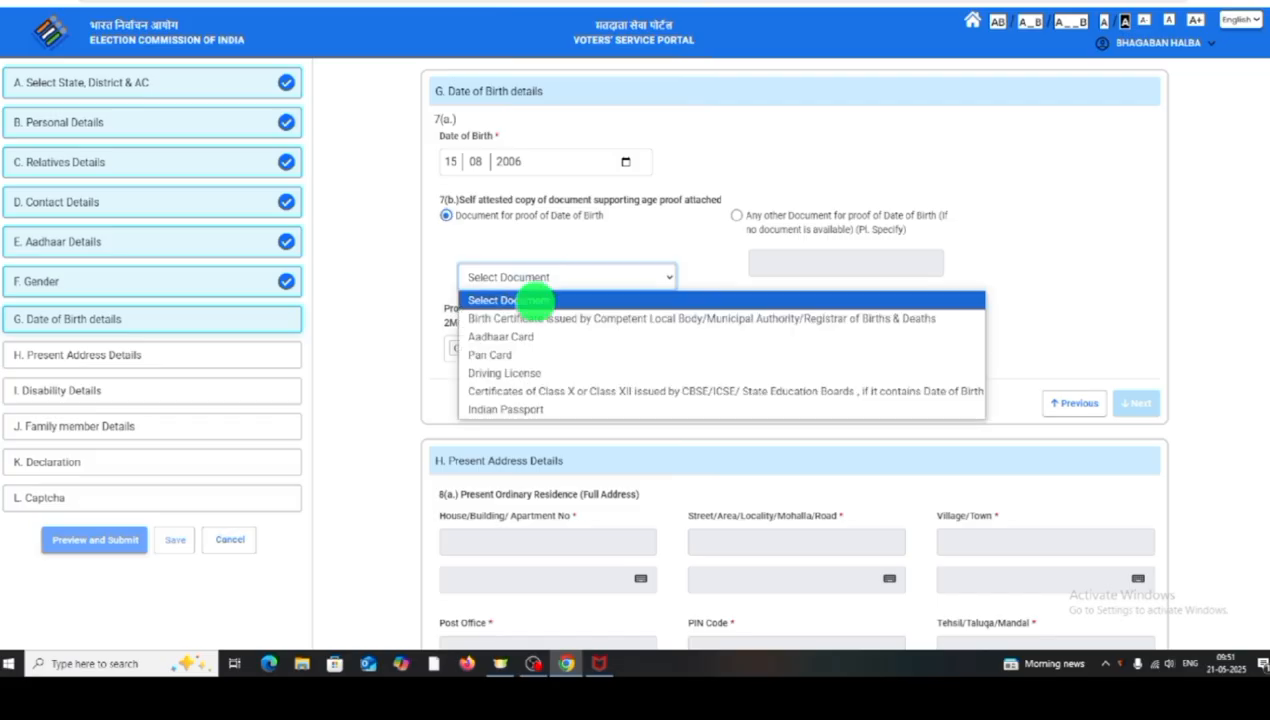
{"action": "left_click", "coordinate": [535, 340]}
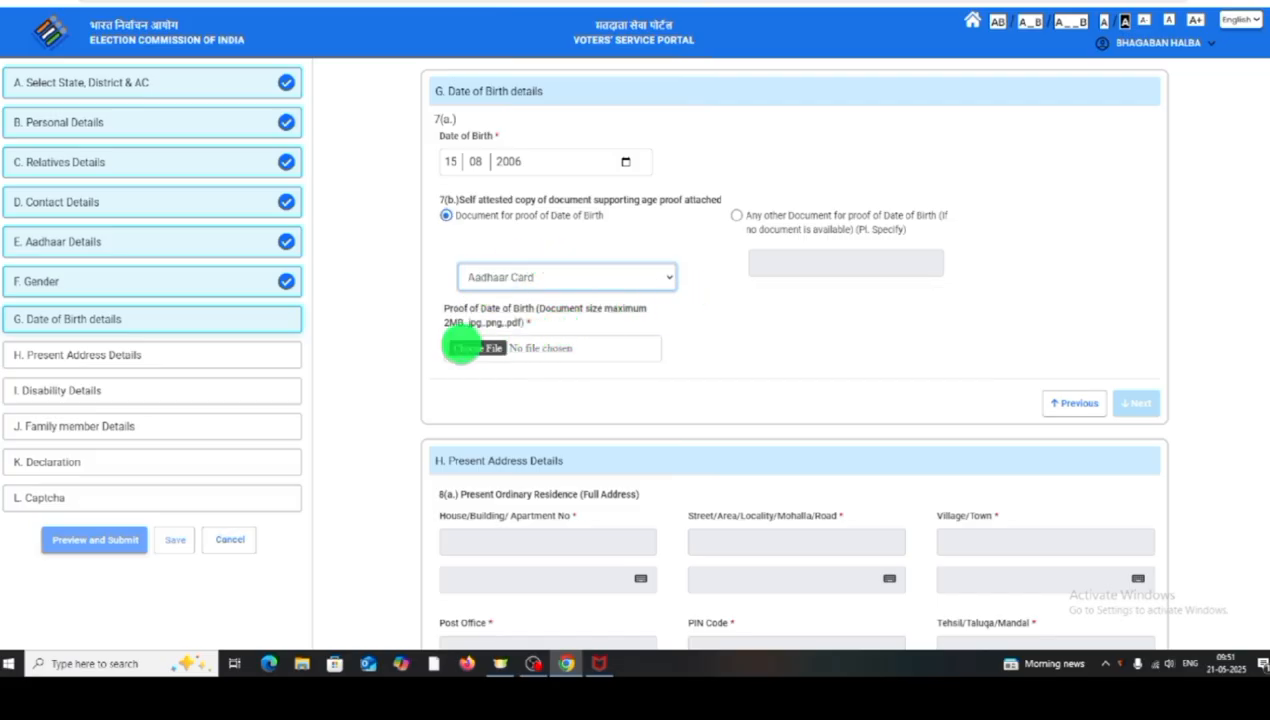
Attach the Aadhaar Card proof PDF and complete the birth details section
{"action": "left_click", "coordinate": [490, 348]}
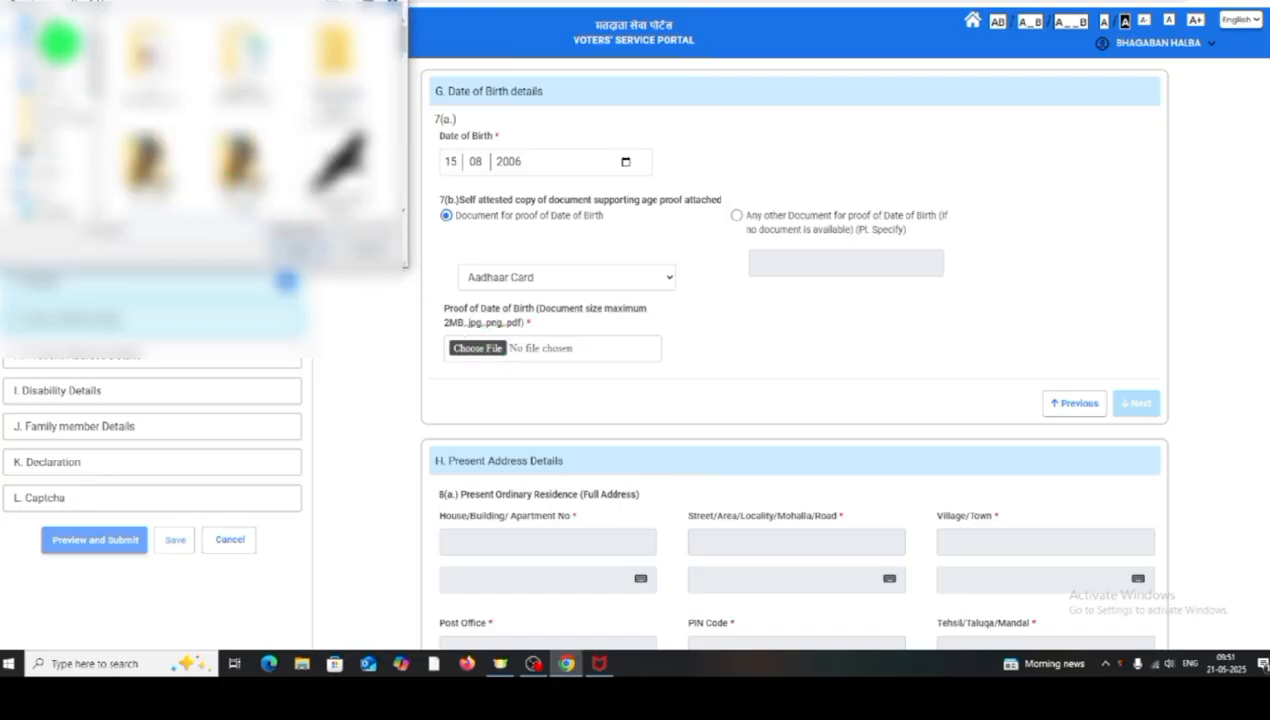
{"action": "left_click", "coordinate": [60, 40]}
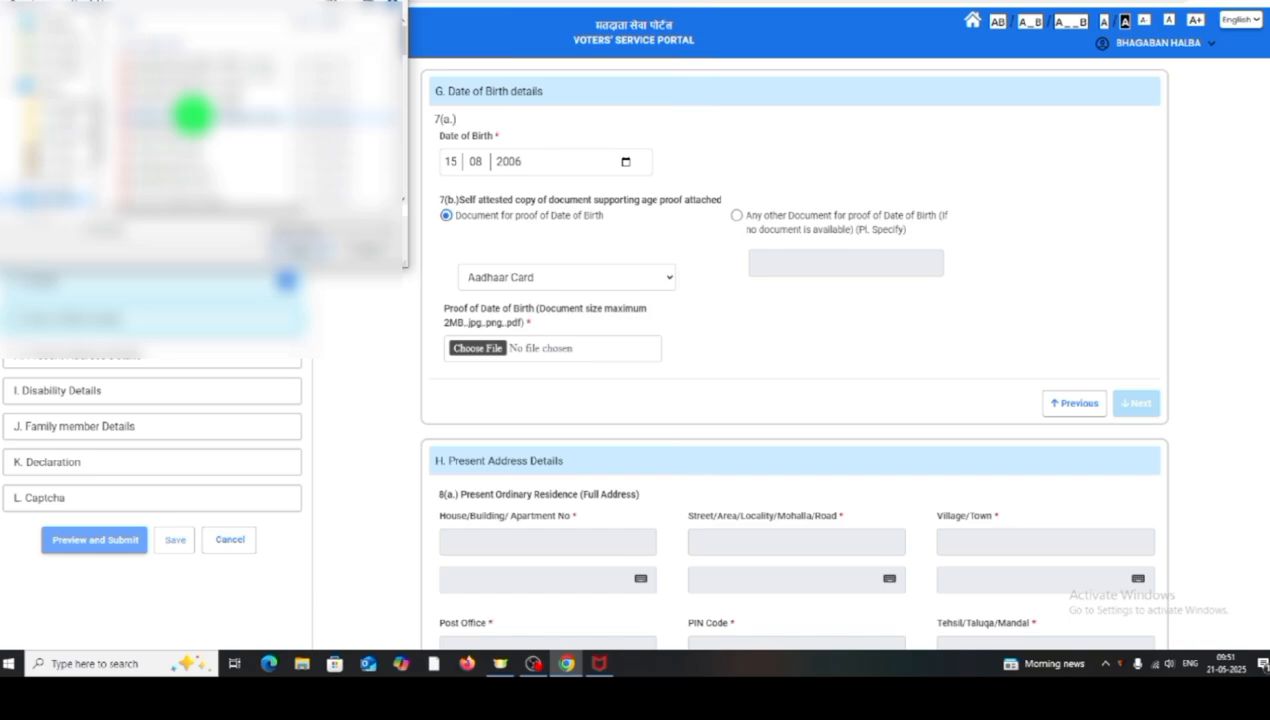
{"action": "left_click", "coordinate": [202, 64]}
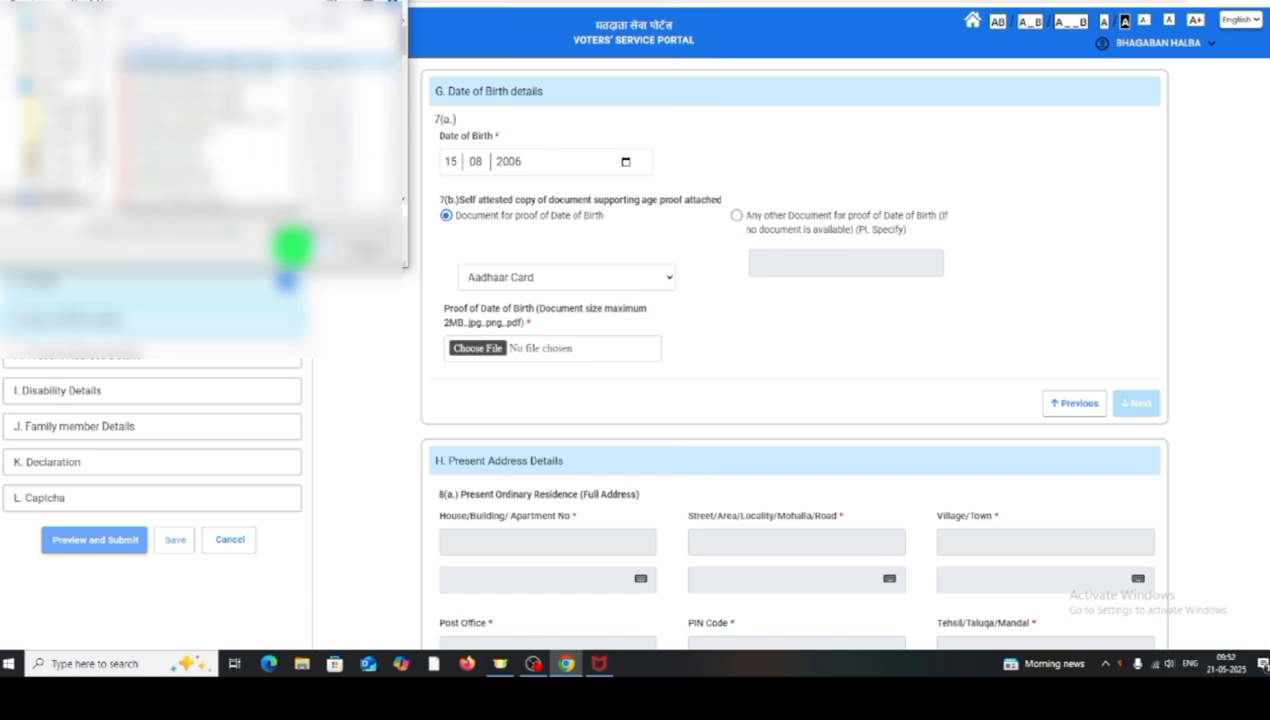
{"action": "left_click", "coordinate": [292, 245]}
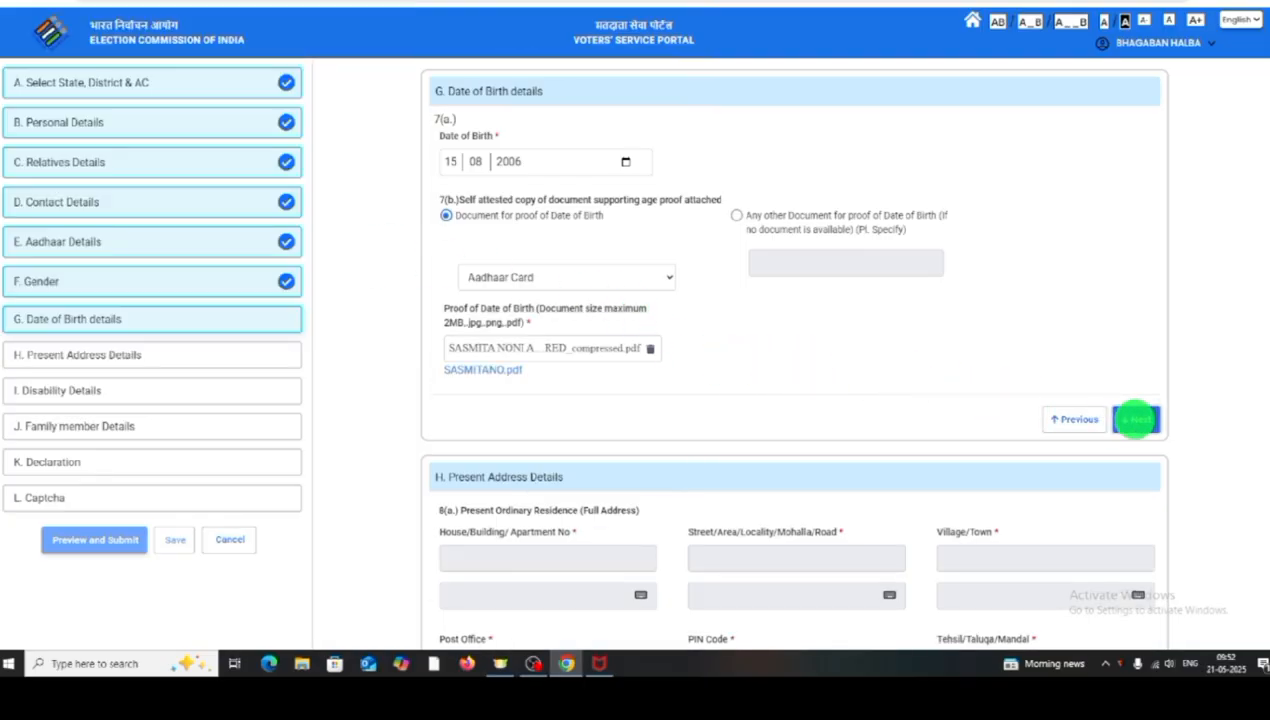
{"action": "left_click", "coordinate": [1136, 419]}
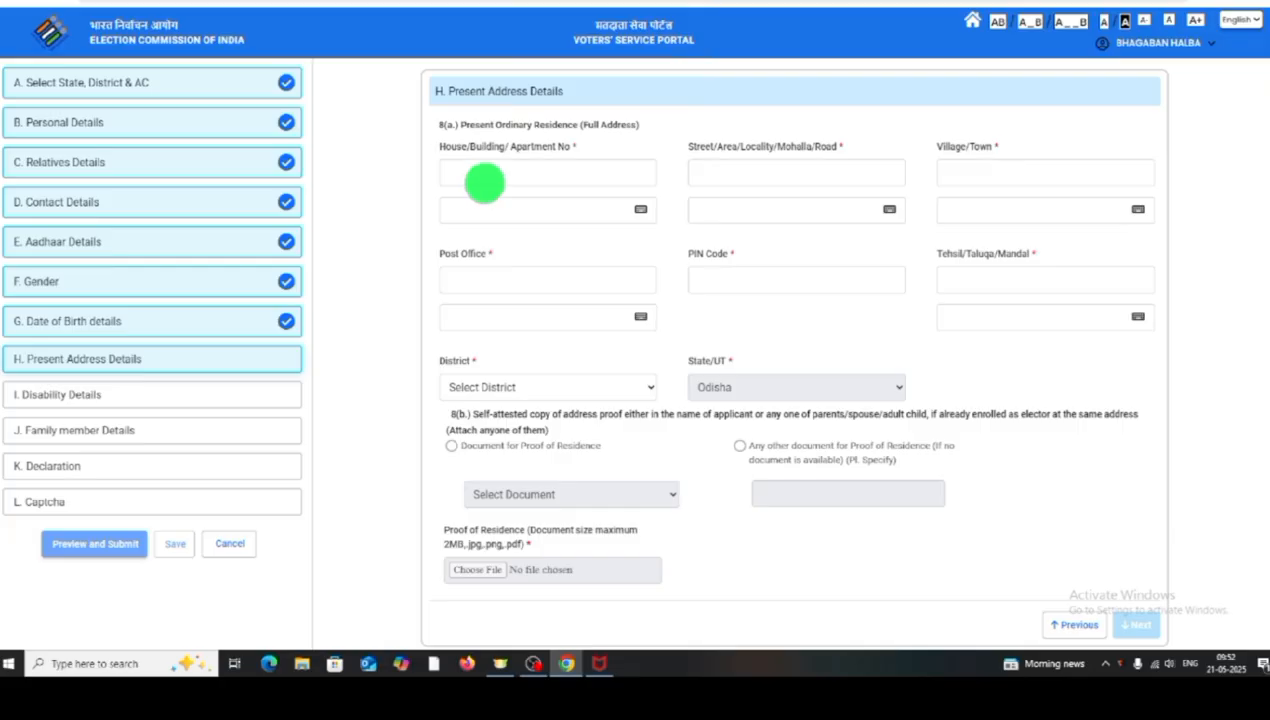
Fill the present address house, street and village/town lines in English and Odia
{"action": "left_click", "coordinate": [484, 176]}
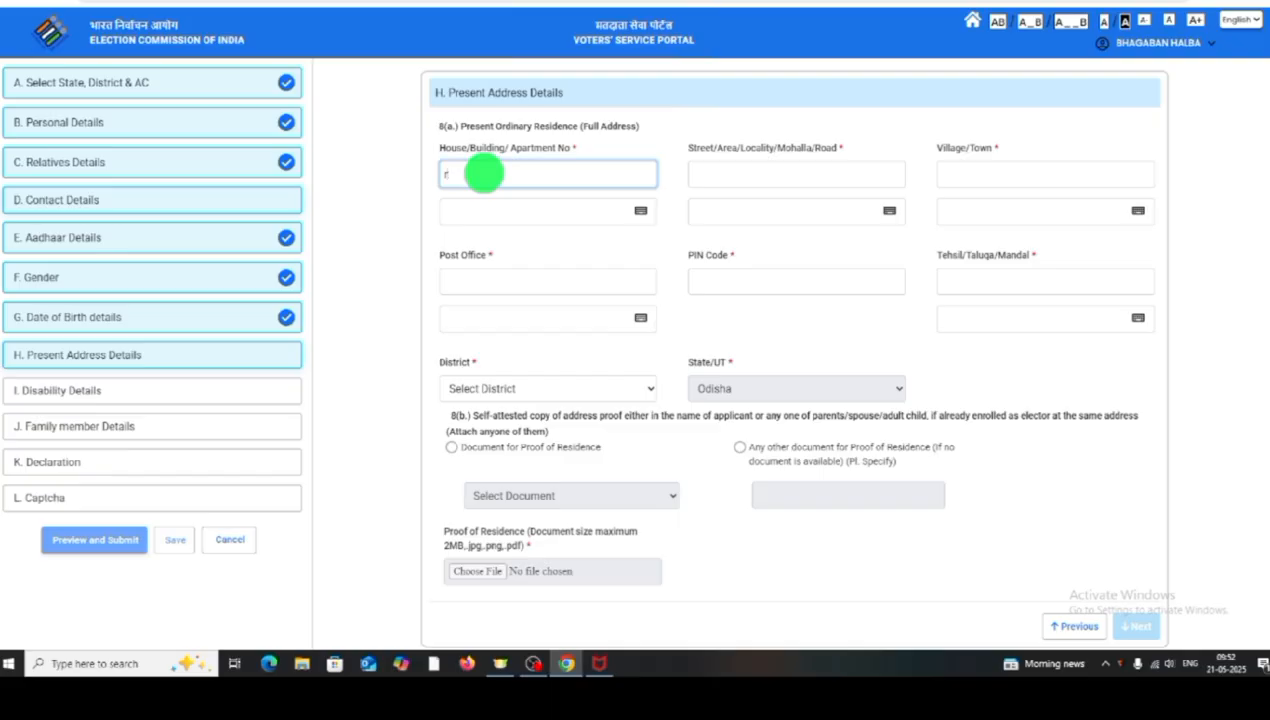
{"action": "type", "text": "rtu"}
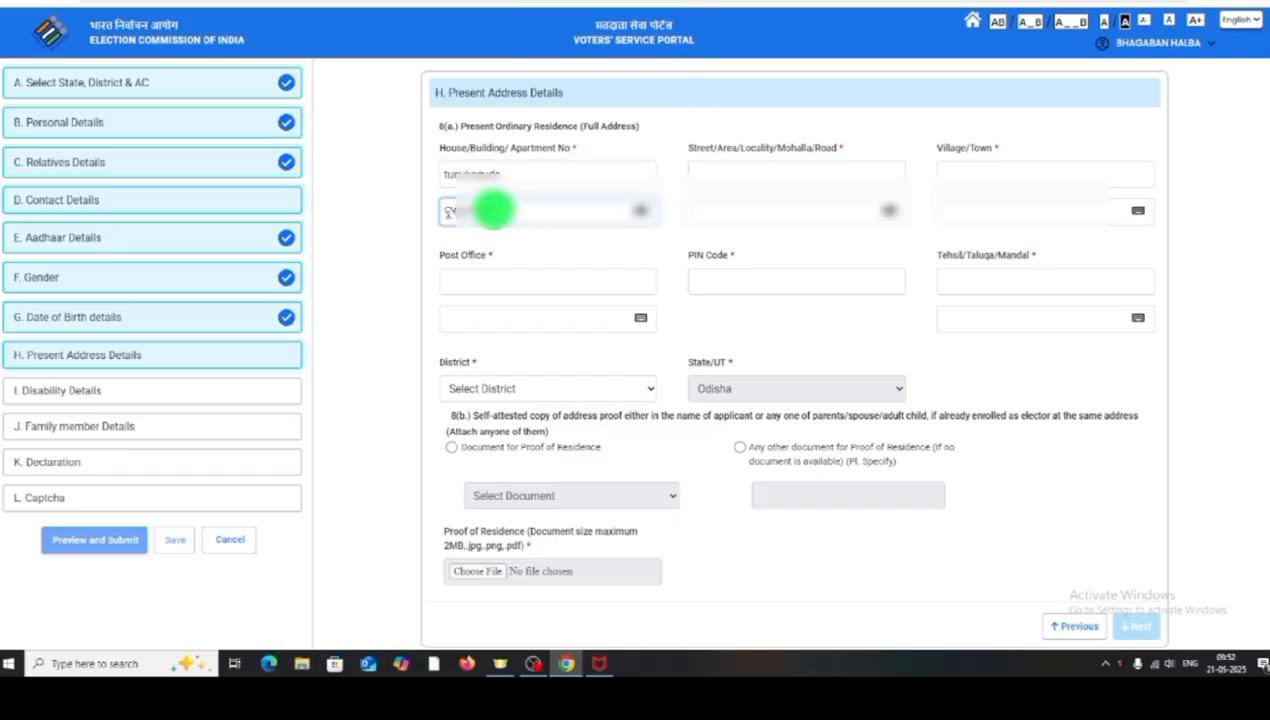
{"action": "left_click", "coordinate": [727, 175]}
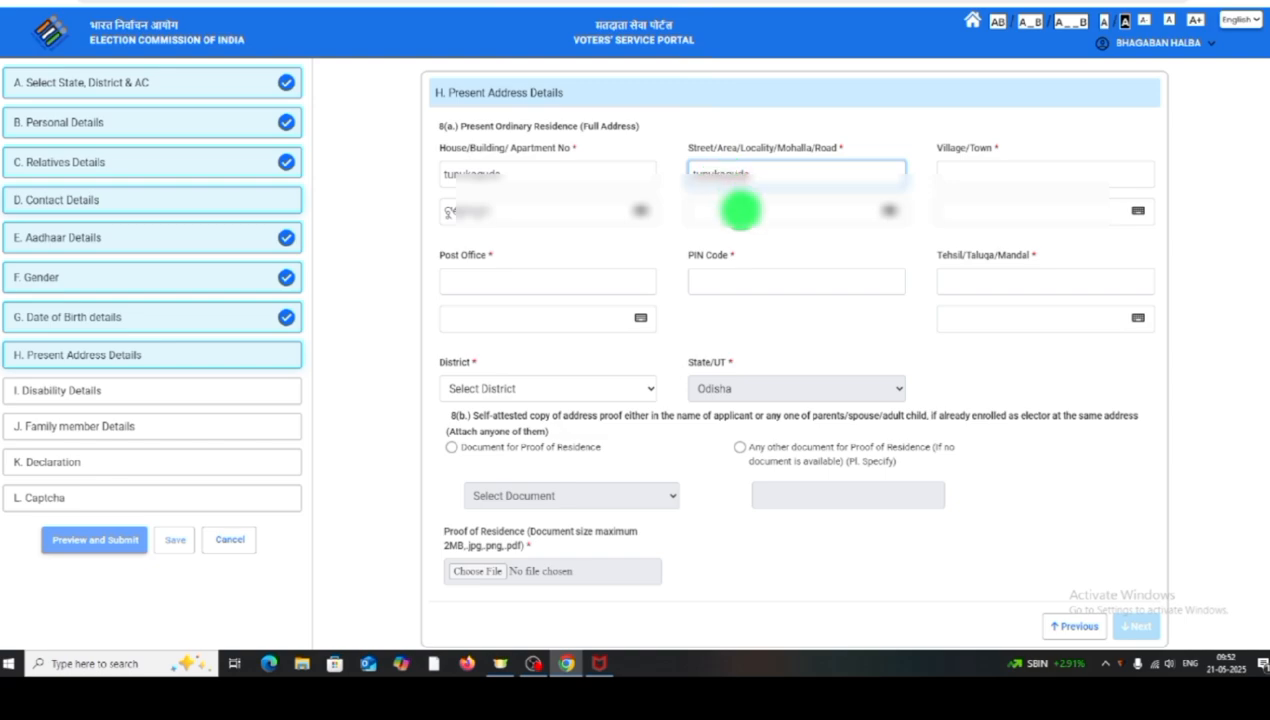
{"action": "key", "text": "Tab"}
{"action": "left_click", "coordinate": [976, 174]}
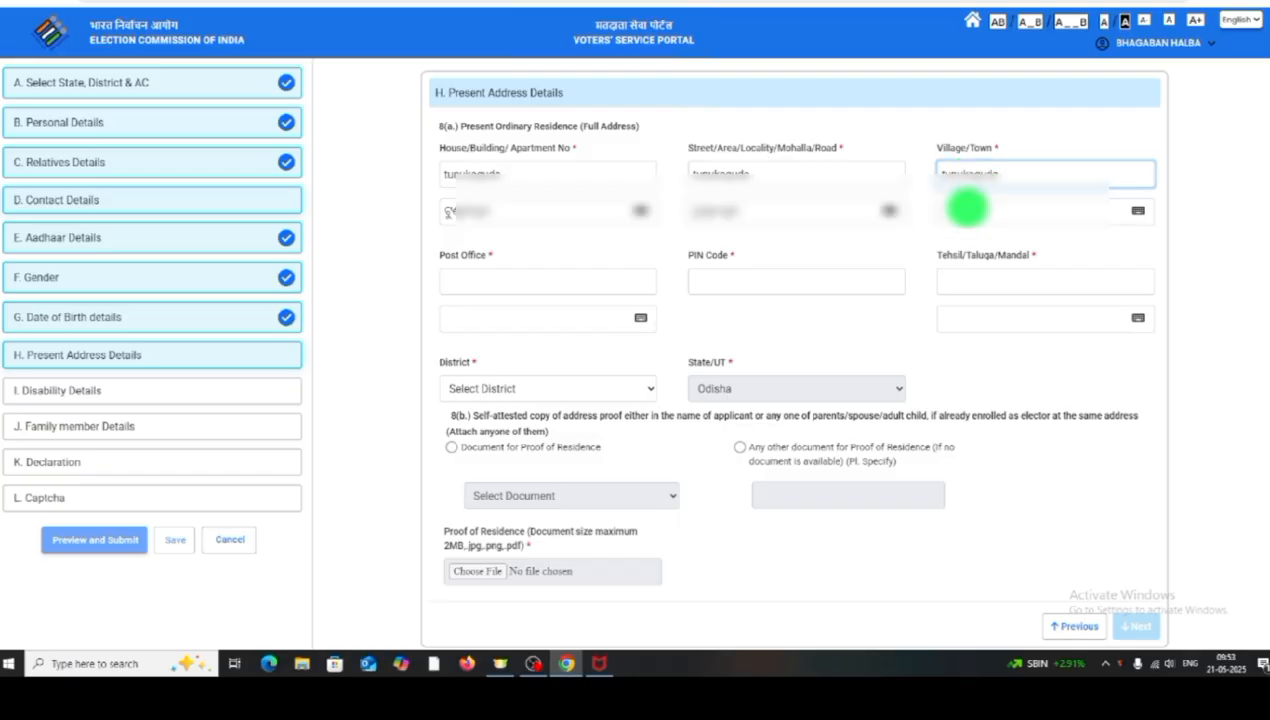
{"action": "left_click", "coordinate": [967, 208]}
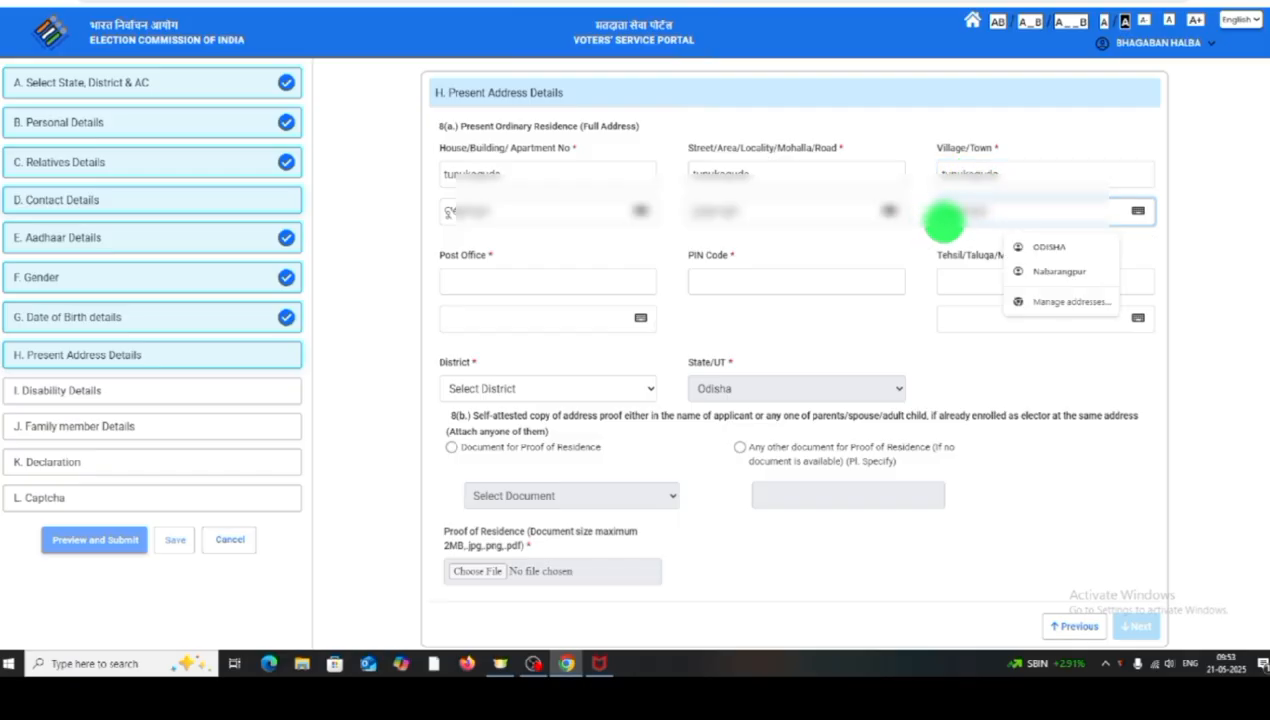
{"action": "left_click", "coordinate": [602, 285]}
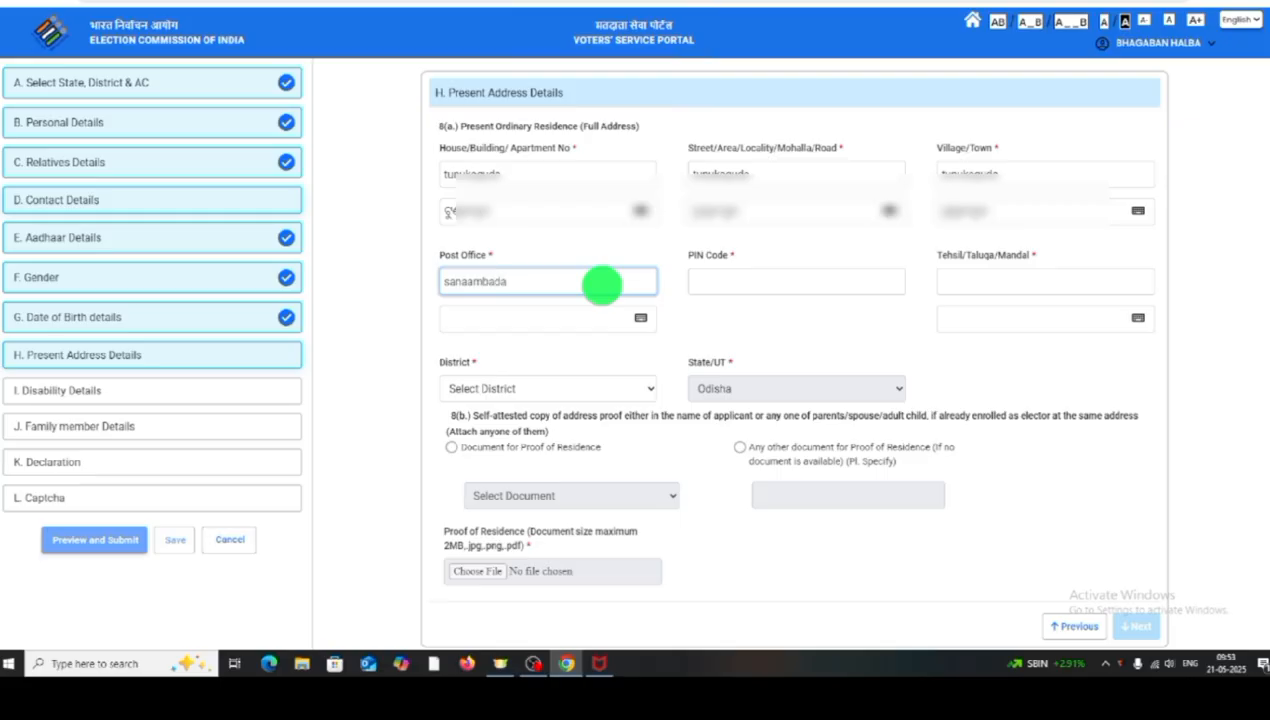
Fill the Odia post office name and enter PIN code 764061
{"action": "left_click", "coordinate": [598, 317]}
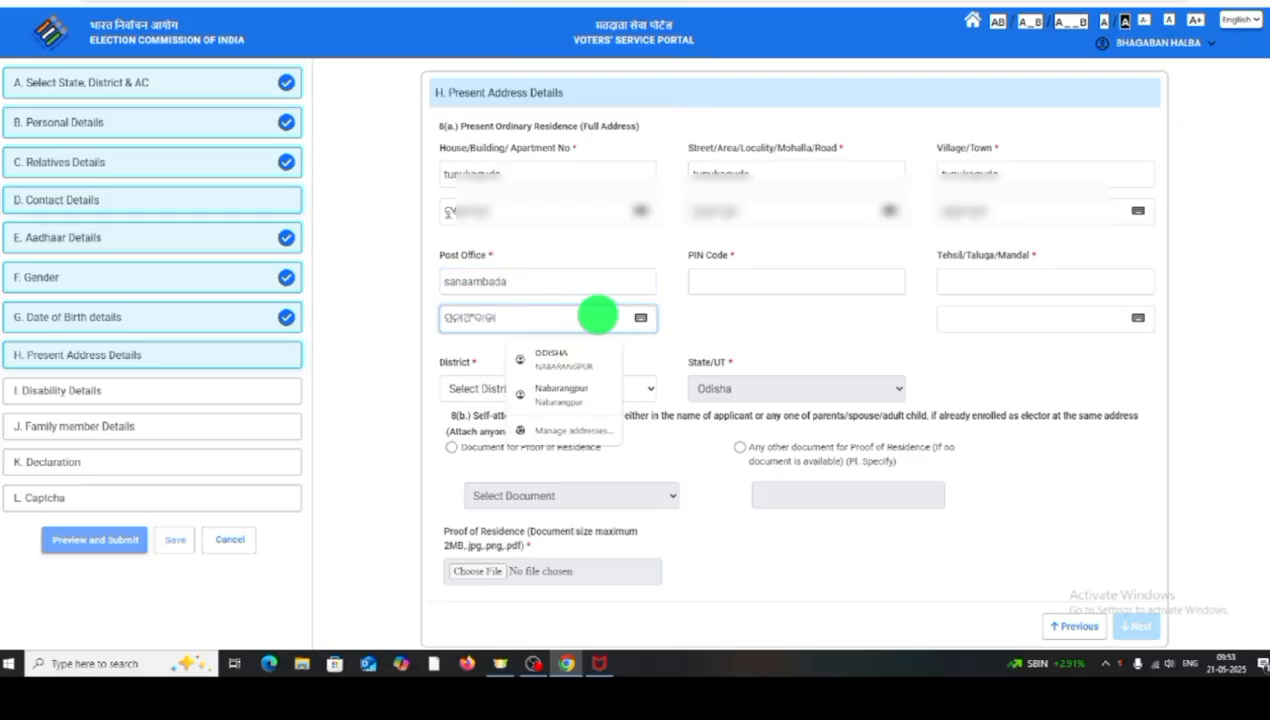
{"action": "left_click", "coordinate": [727, 284]}
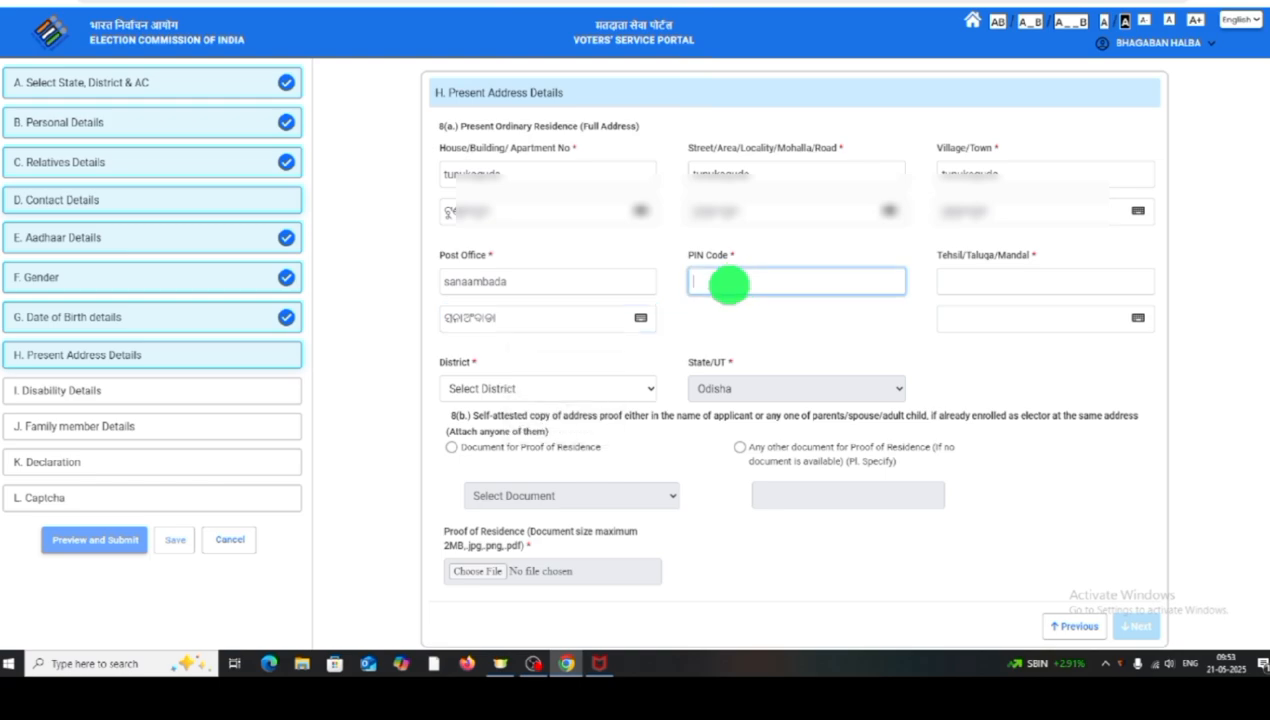
{"action": "type", "text": "76"}
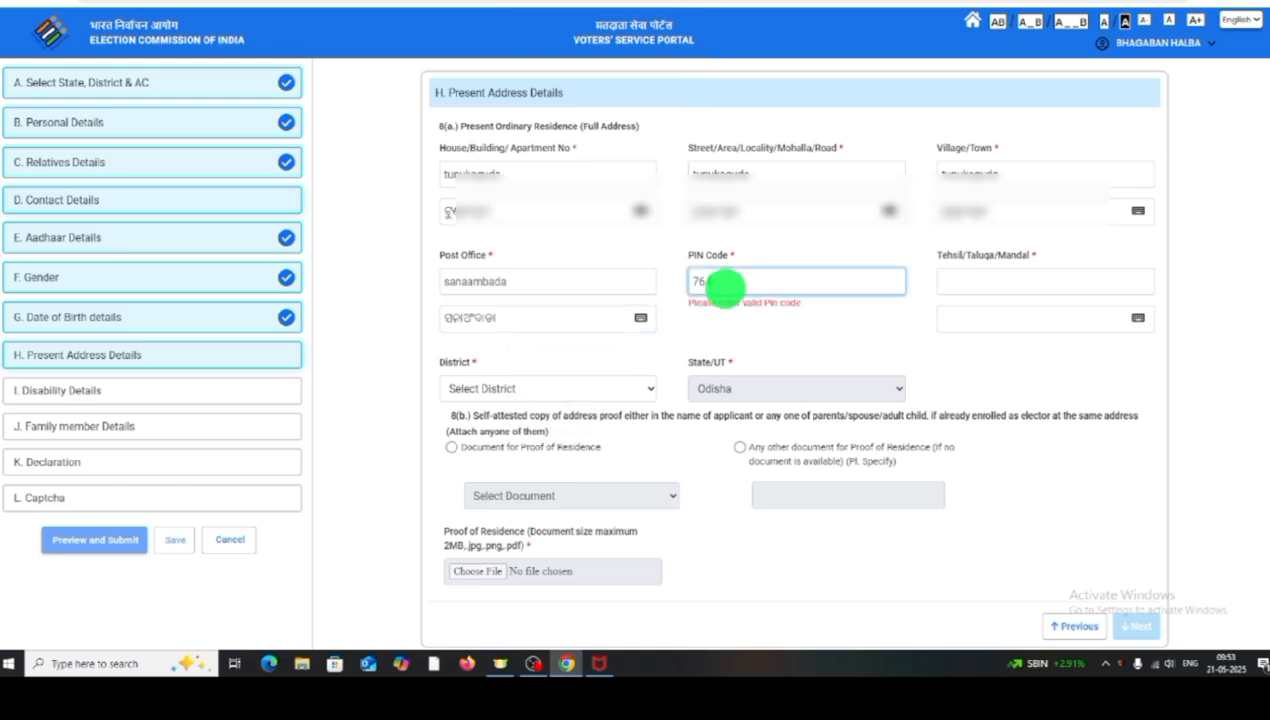
{"action": "type", "text": "4061"}
Enter the tehsil as 'kodinga', correcting the typo, and fill its Odia version
{"action": "left_click", "coordinate": [998, 283]}
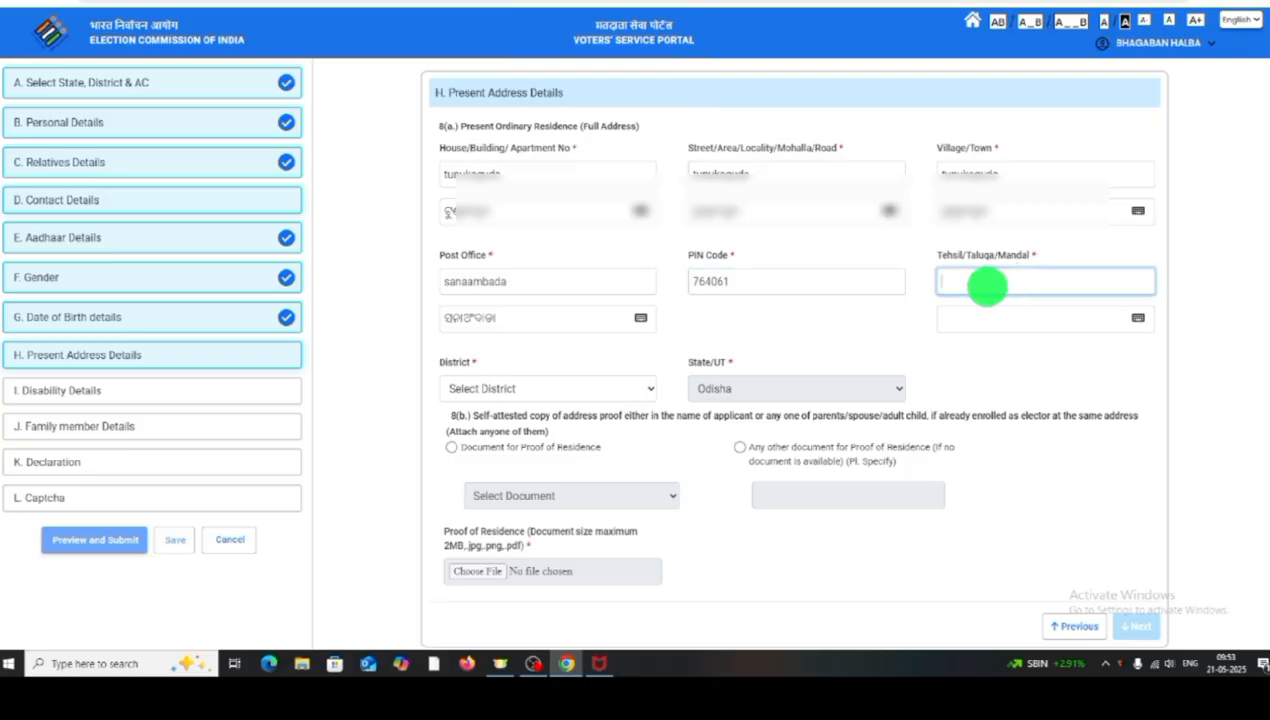
{"action": "type", "text": "kadinga"}
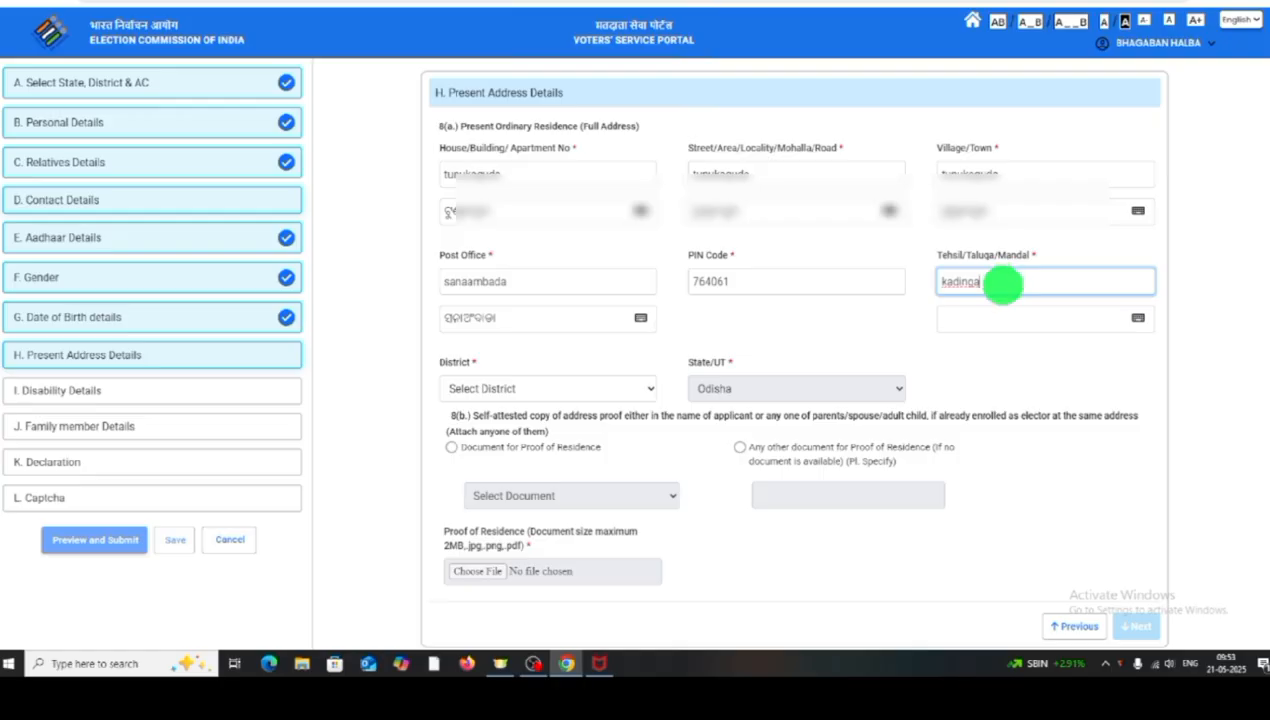
{"action": "left_click", "coordinate": [1014, 316]}
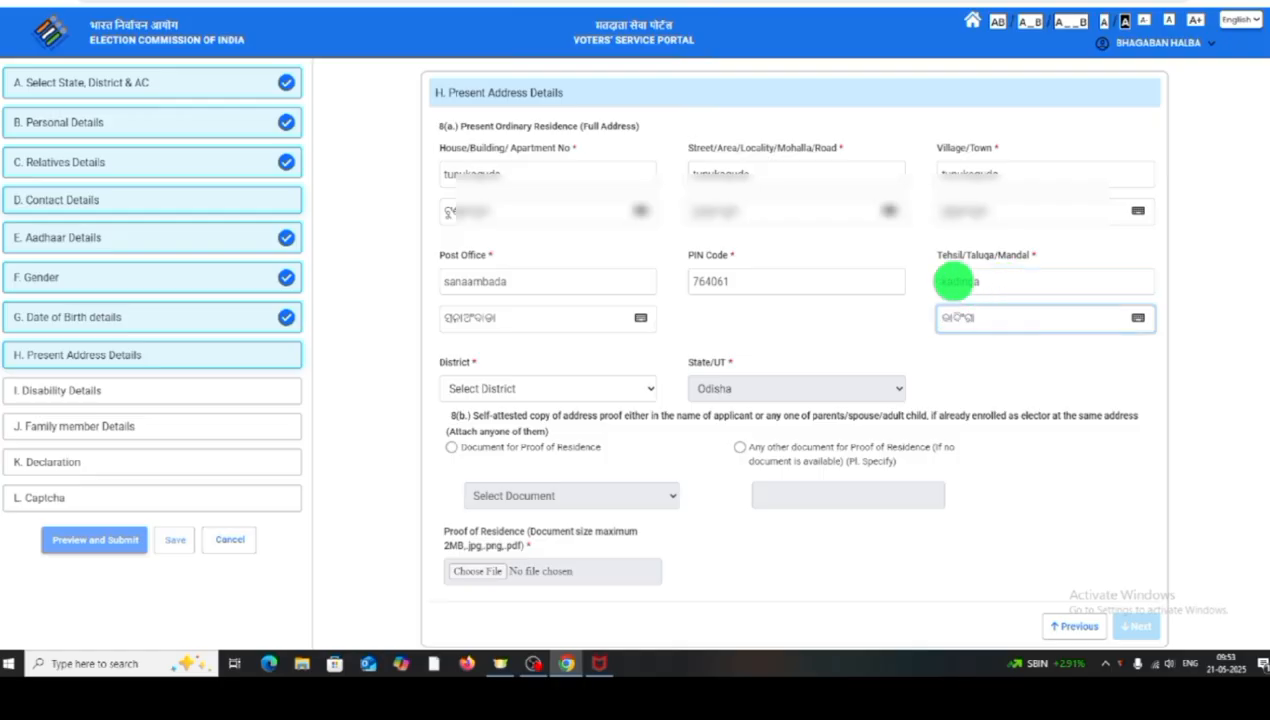
{"action": "left_click", "coordinate": [954, 282]}
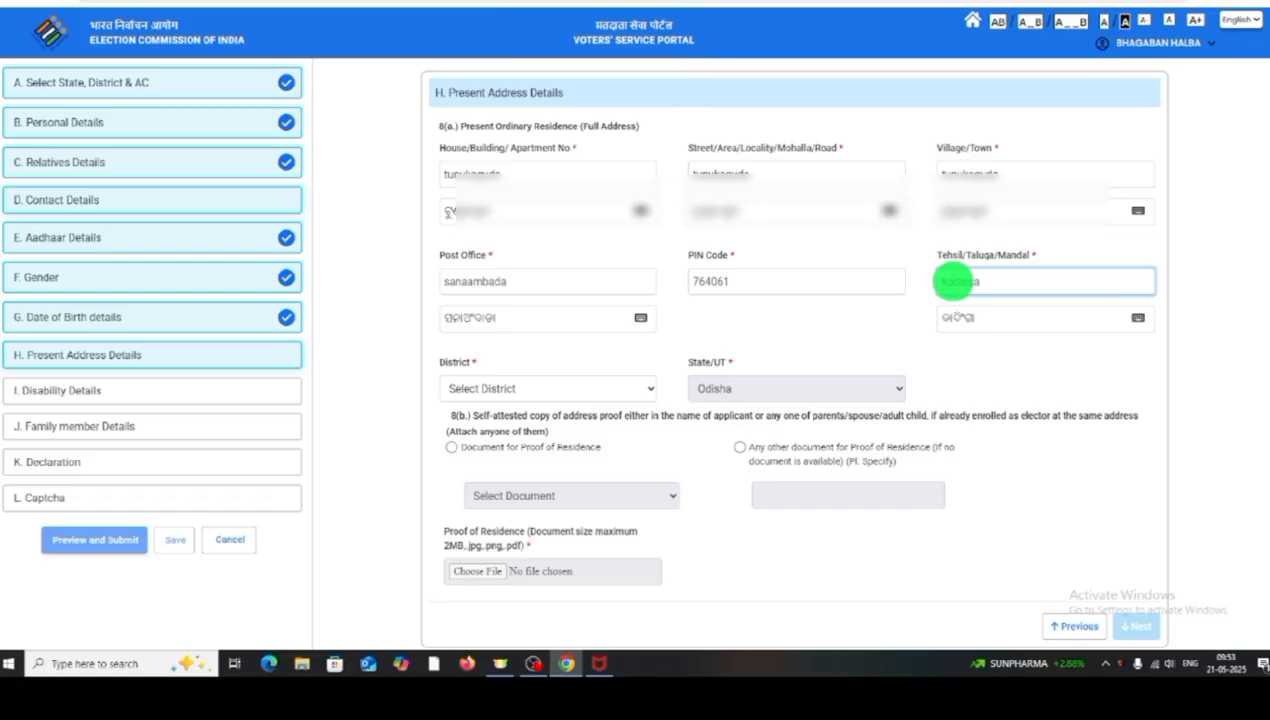
{"action": "key", "text": "BackSpace"}
{"action": "type", "text": "o"}
{"action": "left_click", "coordinate": [998, 316]}
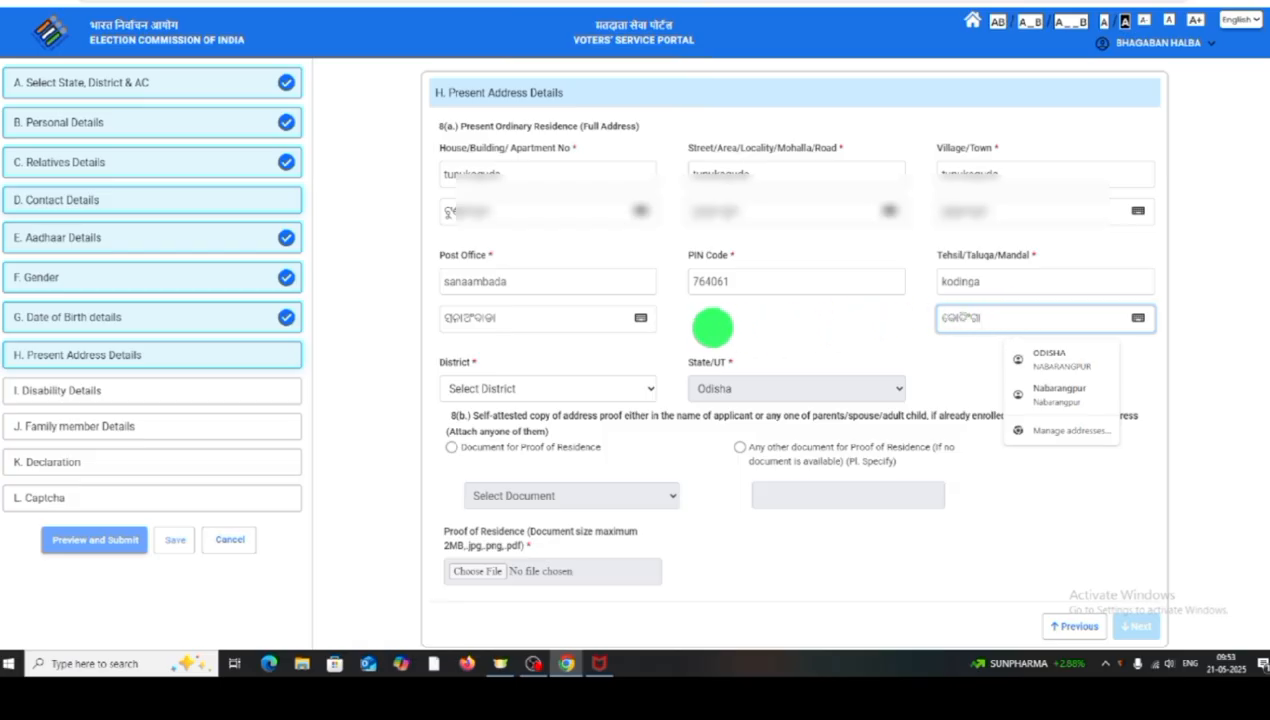
Set the present-address district to Nabarangpur
{"action": "scroll", "coordinate": [700, 322], "scroll_direction": "down", "scroll_amount": 1}
{"action": "left_click", "coordinate": [536, 321]}
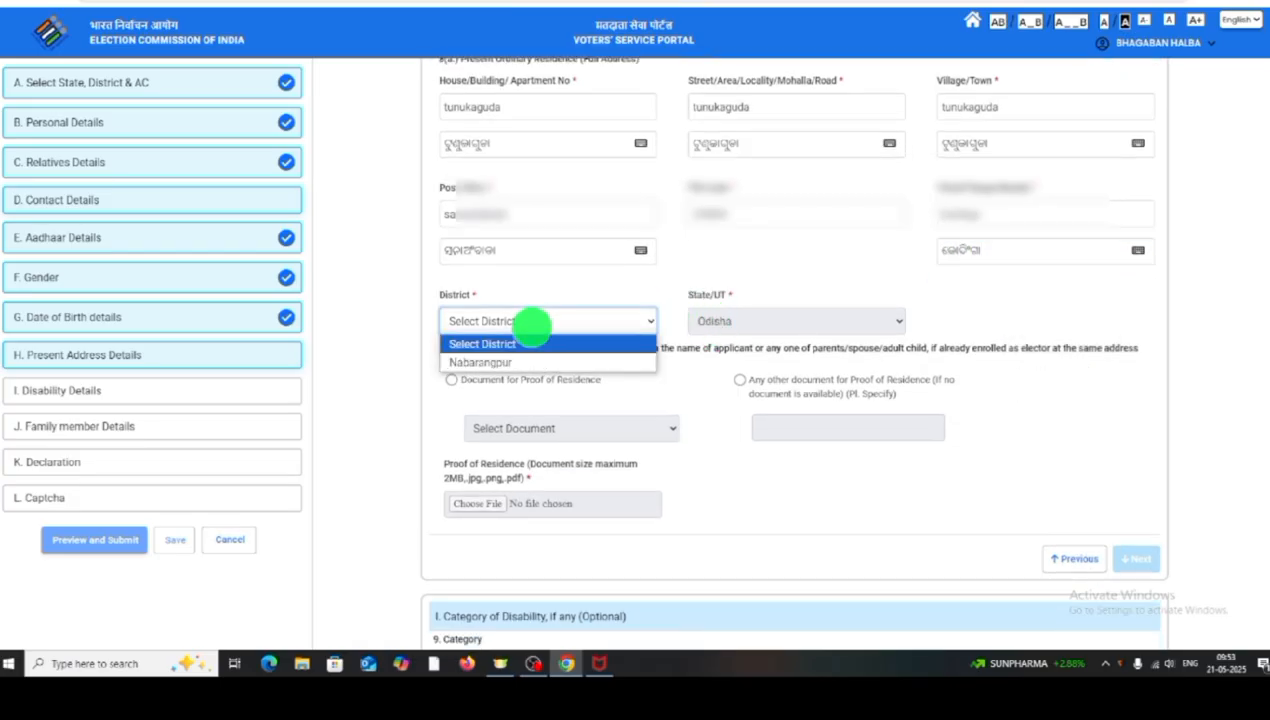
{"action": "left_click", "coordinate": [533, 362]}
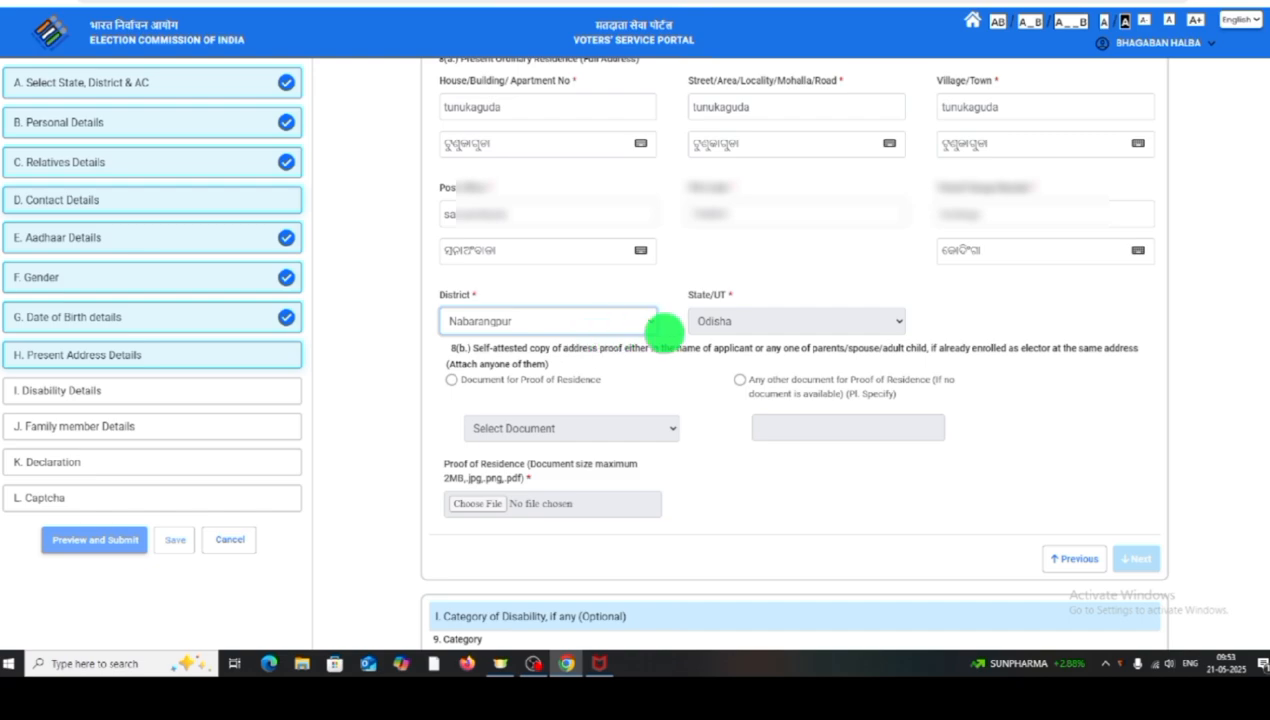
{"action": "left_click", "coordinate": [760, 326]}
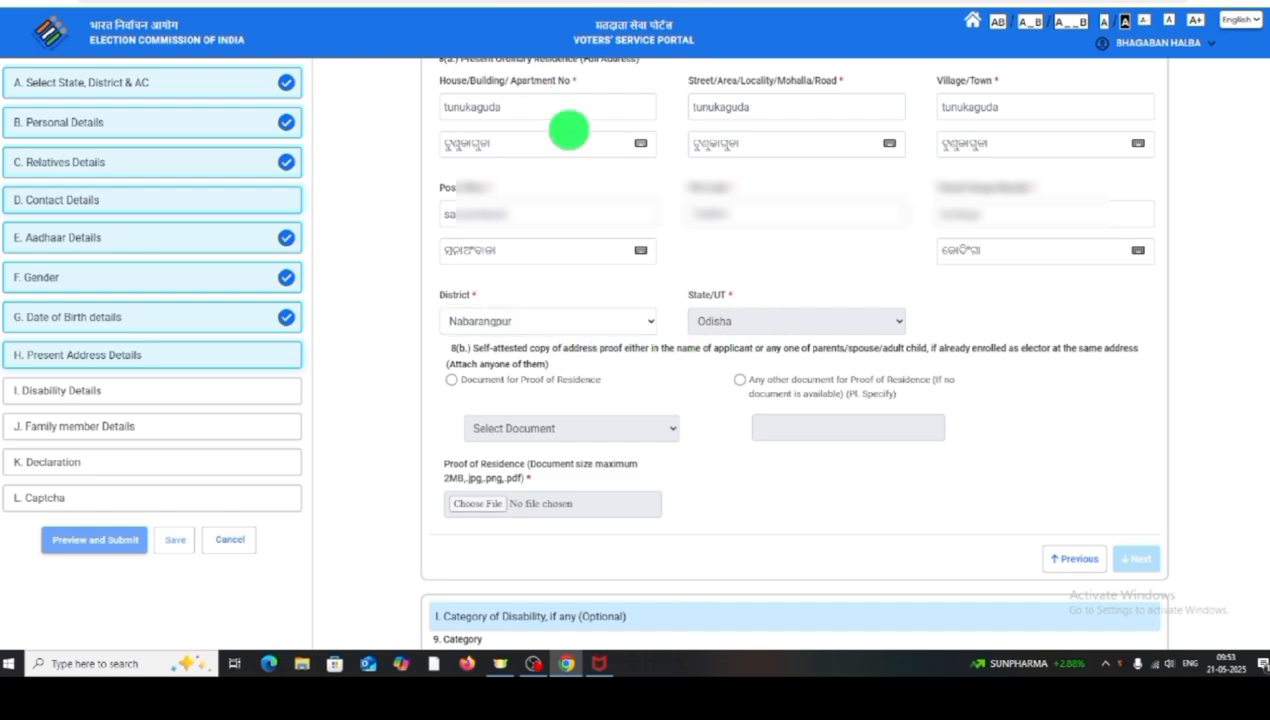
Choose Aadhaar Card as proof of residence and attach its PDF file
{"action": "scroll", "coordinate": [553, 338], "scroll_direction": "down", "scroll_amount": 1}
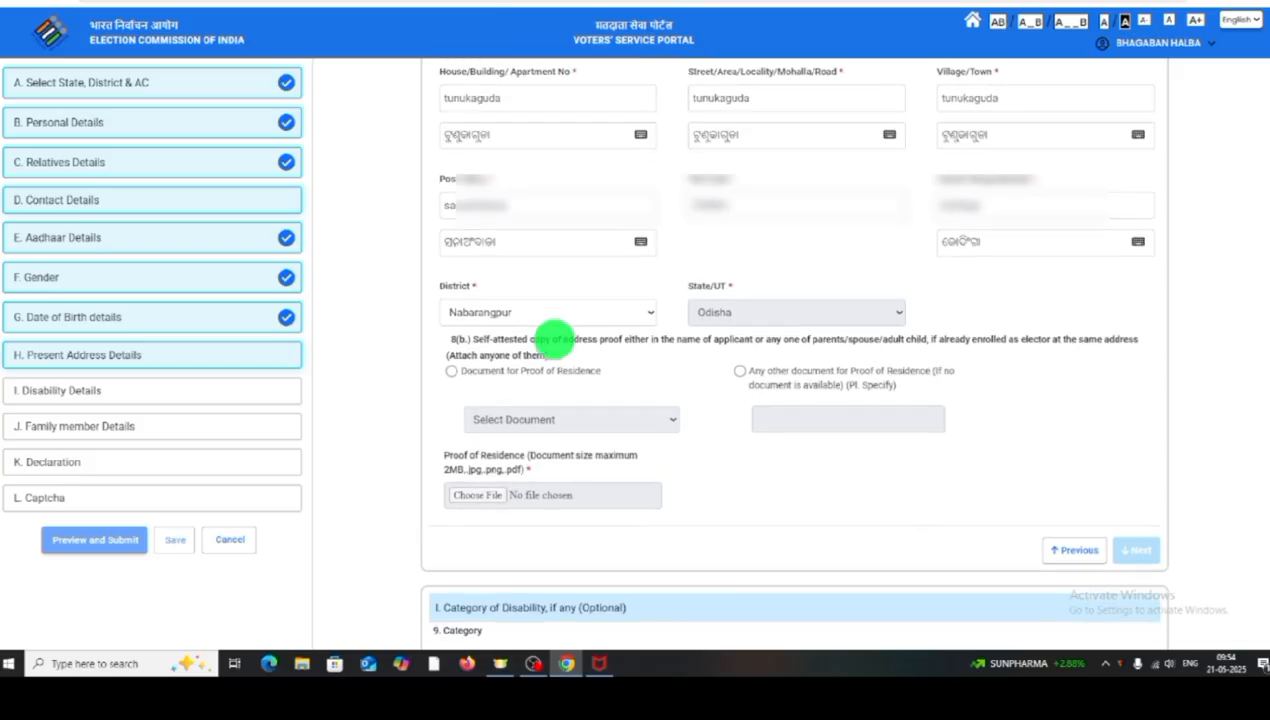
{"action": "scroll", "coordinate": [545, 345], "scroll_direction": "down", "scroll_amount": 1}
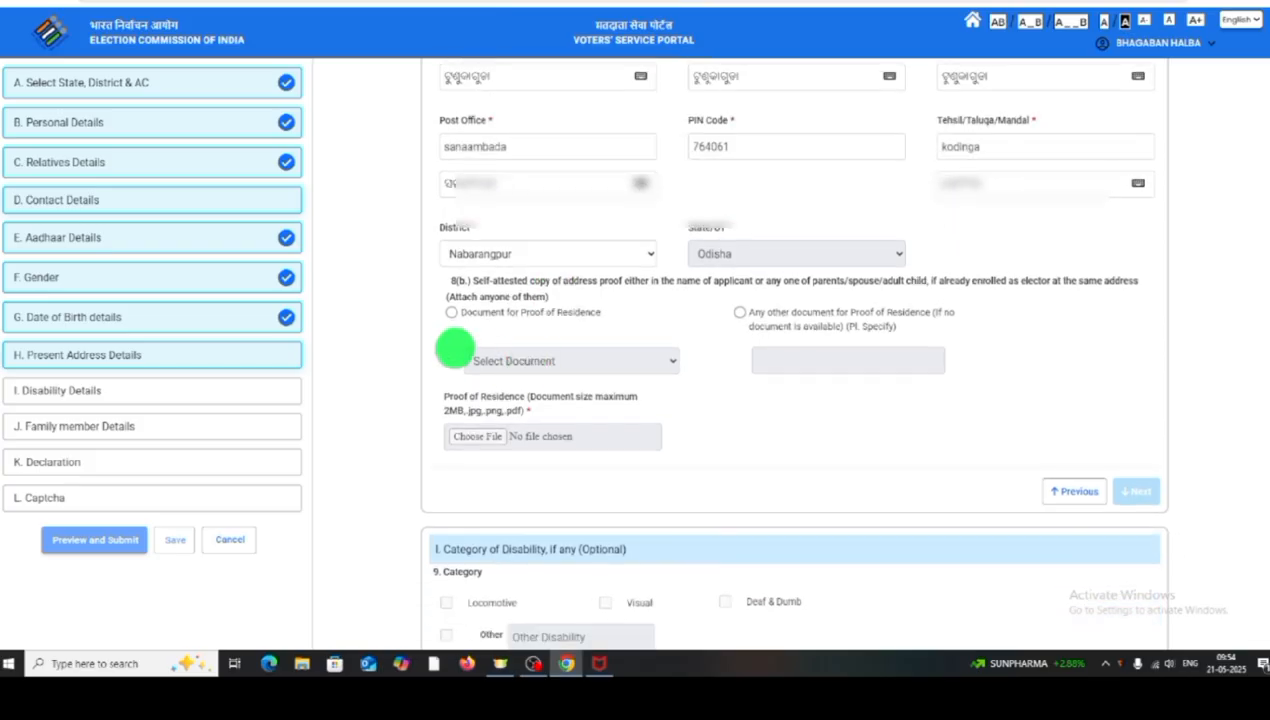
{"action": "left_click", "coordinate": [452, 312]}
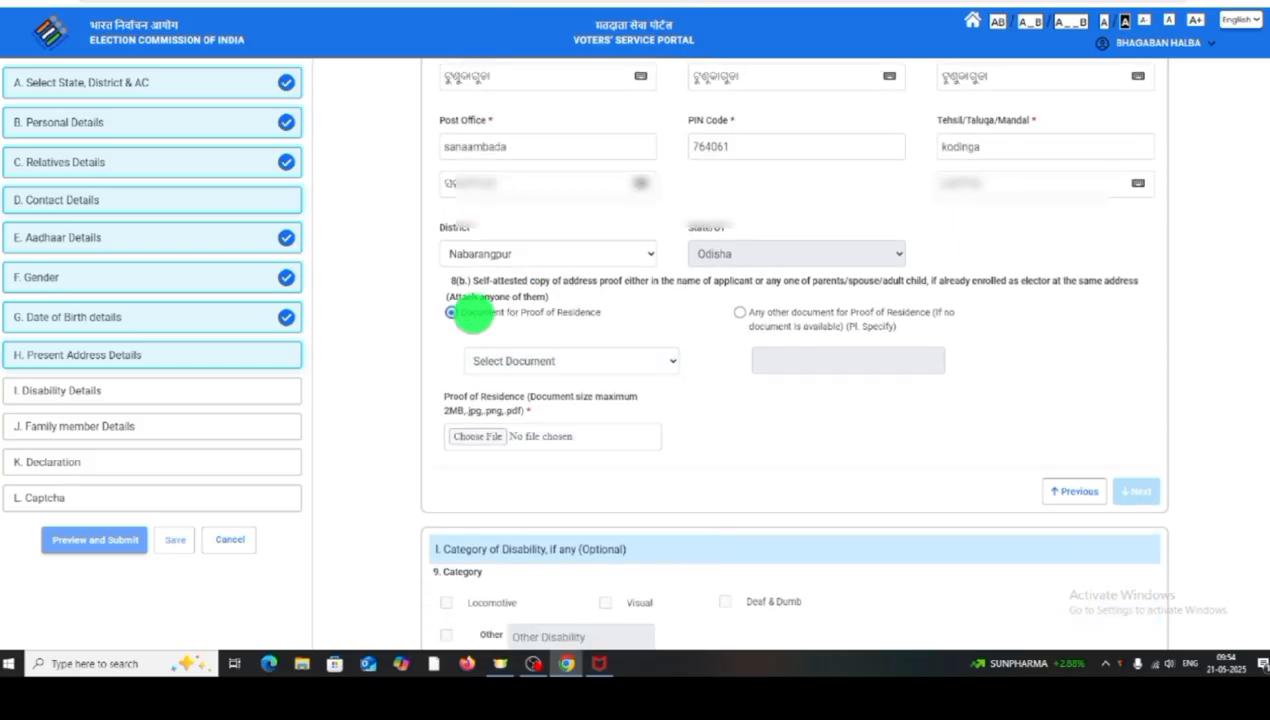
{"action": "left_click", "coordinate": [510, 361]}
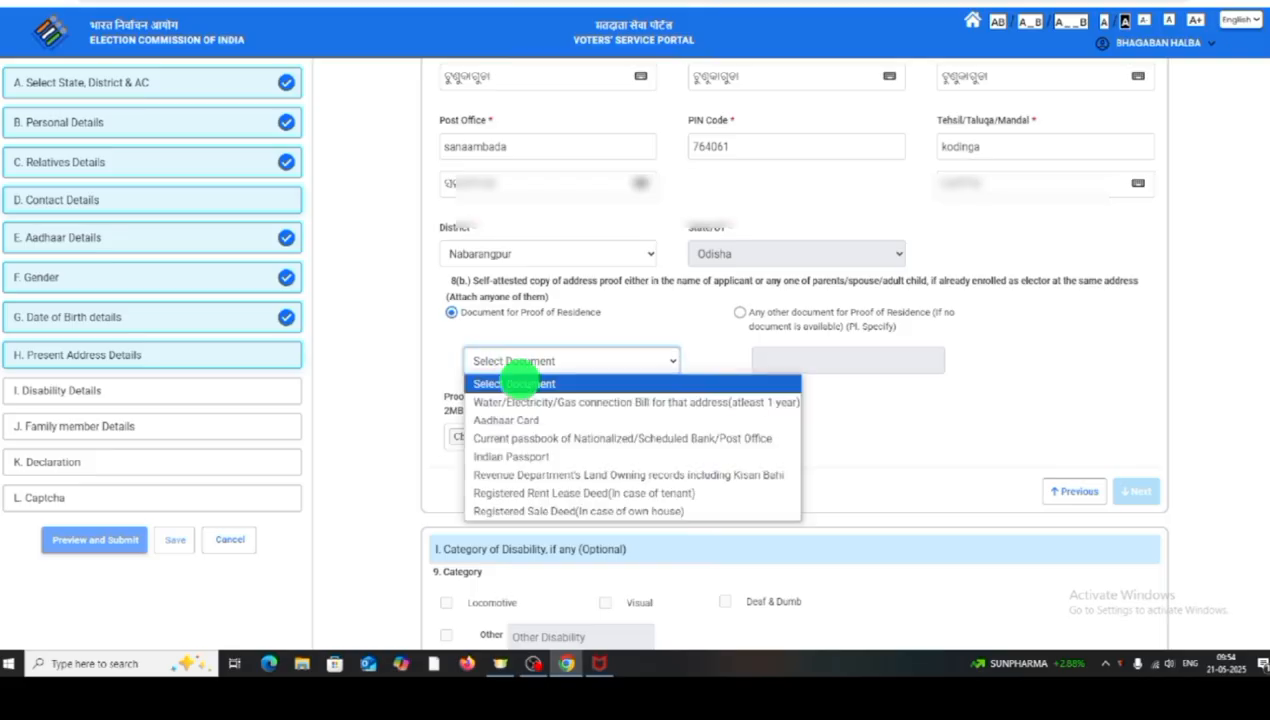
{"action": "left_click", "coordinate": [536, 419]}
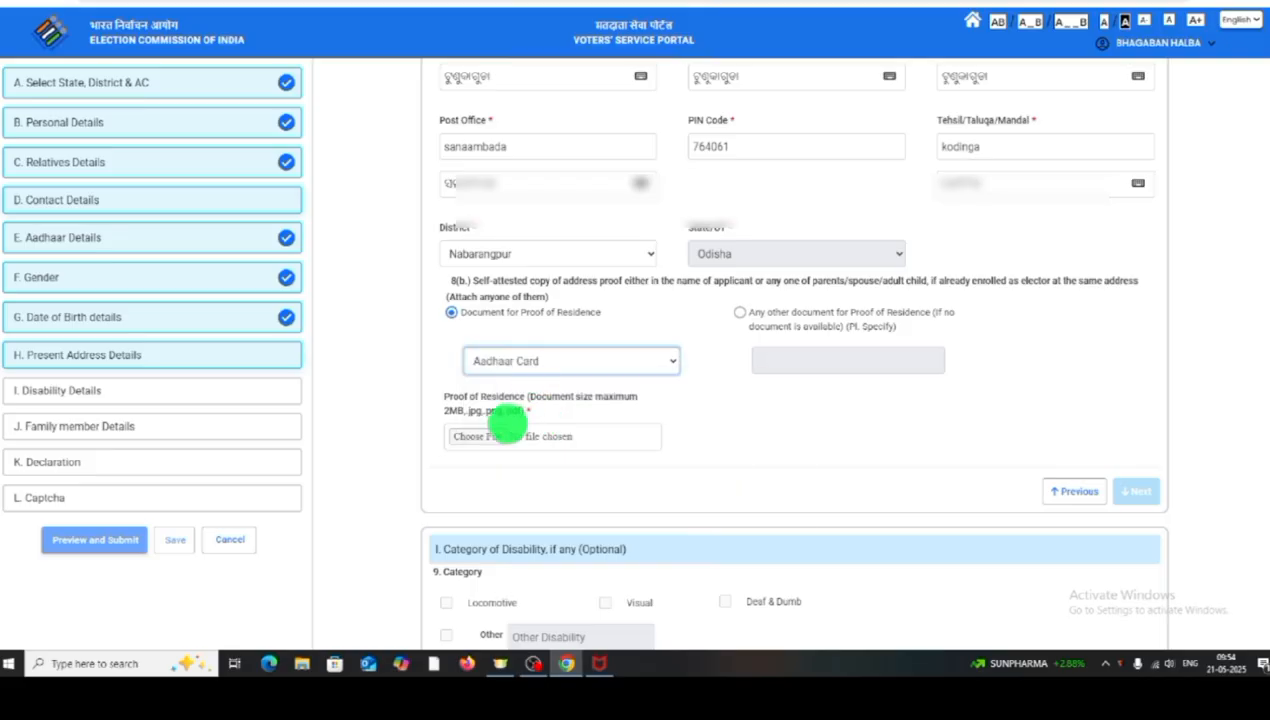
{"action": "left_click", "coordinate": [486, 434]}
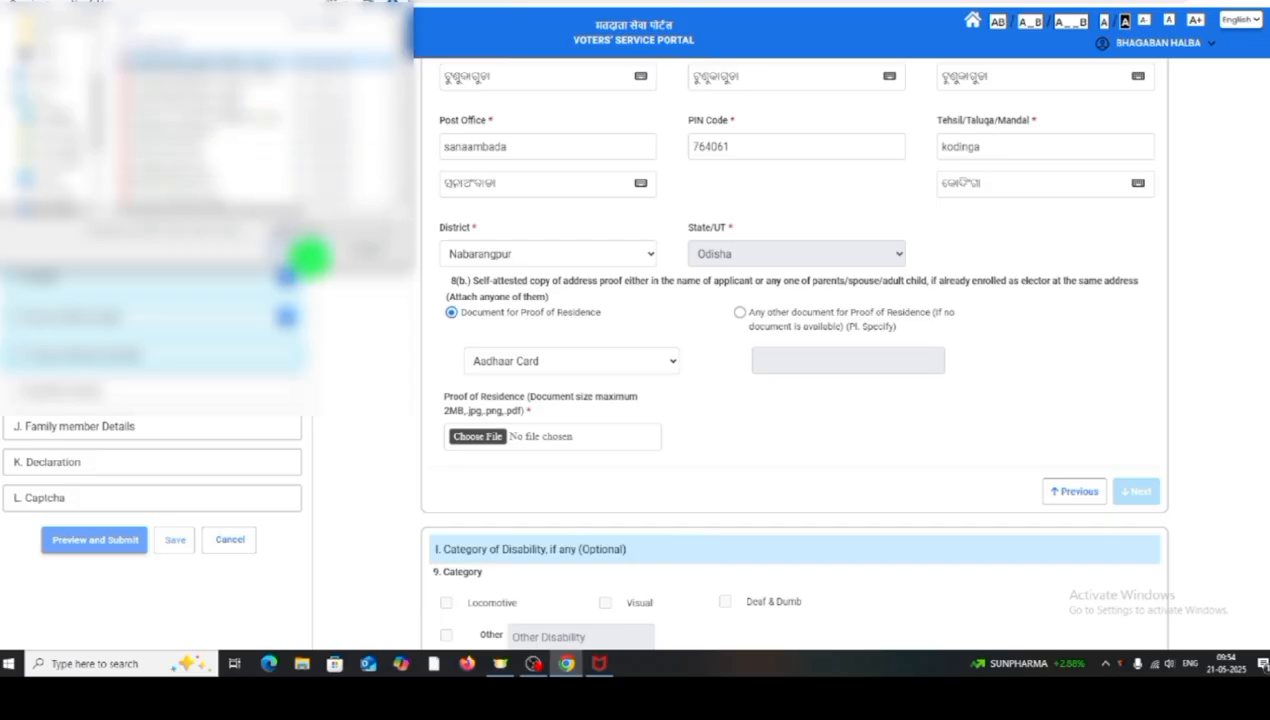
{"action": "left_click", "coordinate": [310, 252]}
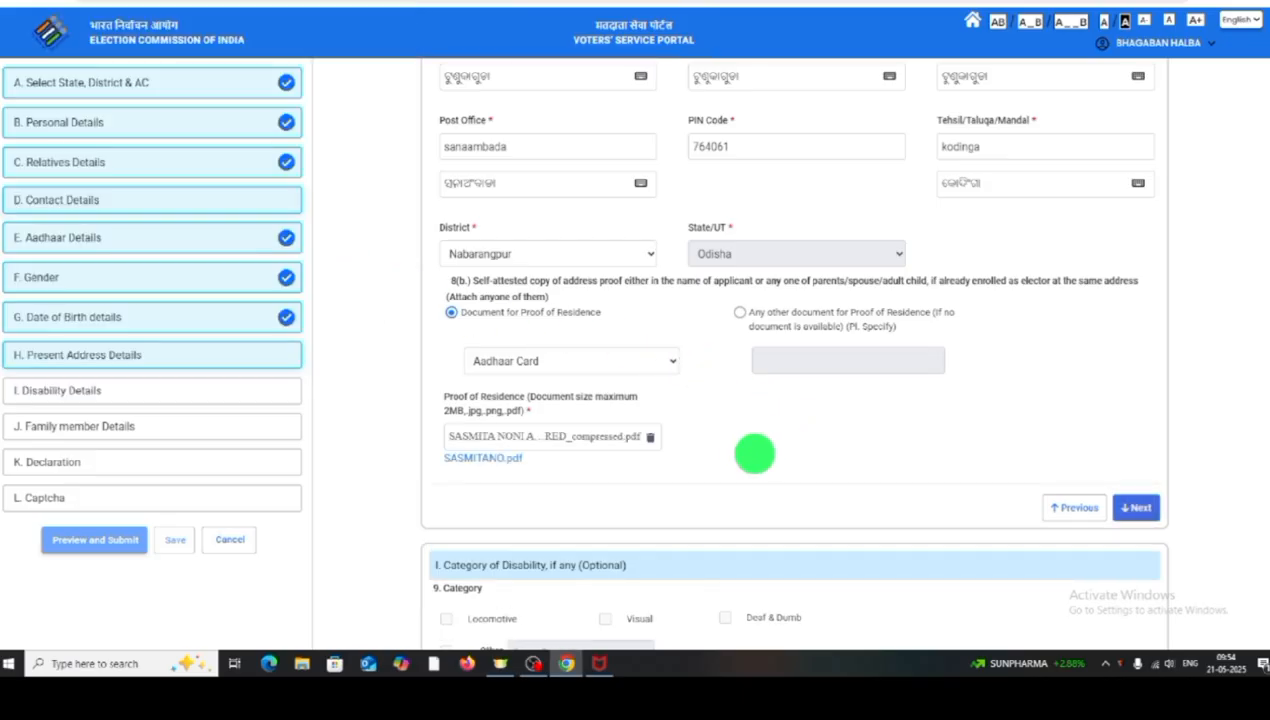
Complete Present Address, skip Disability and Family Member details, and reach the birthplace village/town field
{"action": "left_click", "coordinate": [1136, 507]}
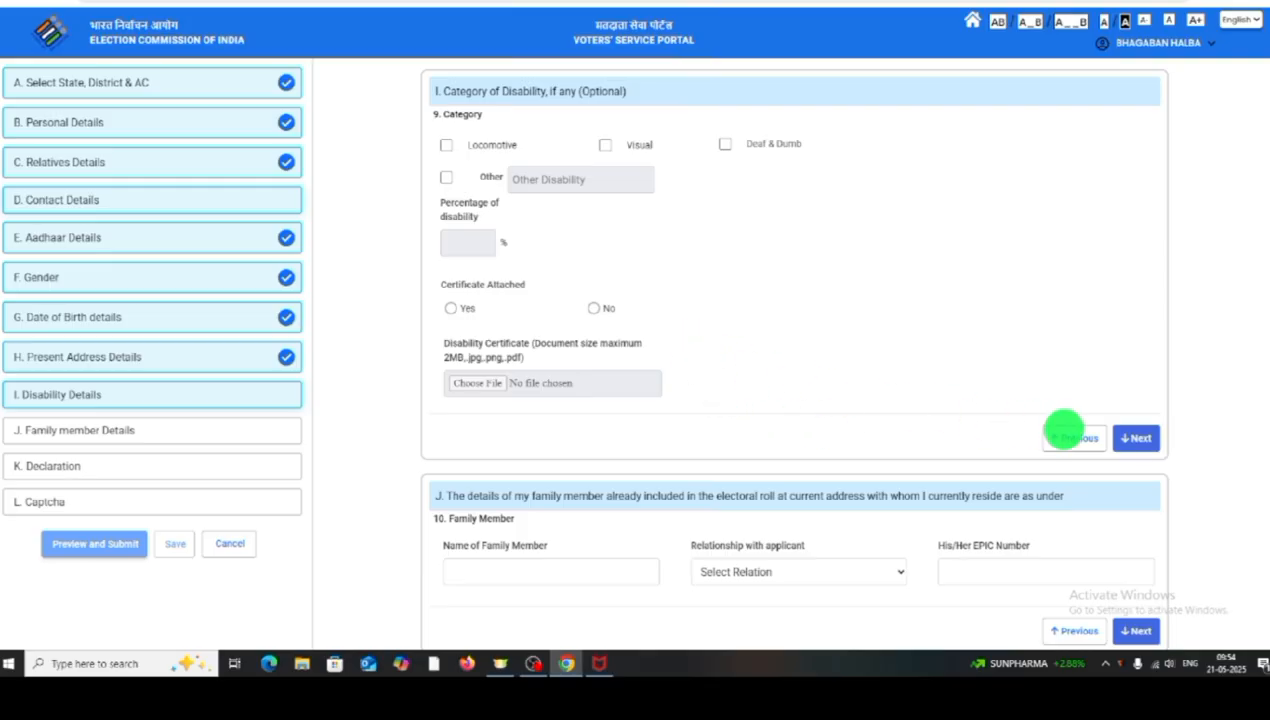
{"action": "left_click", "coordinate": [1134, 438]}
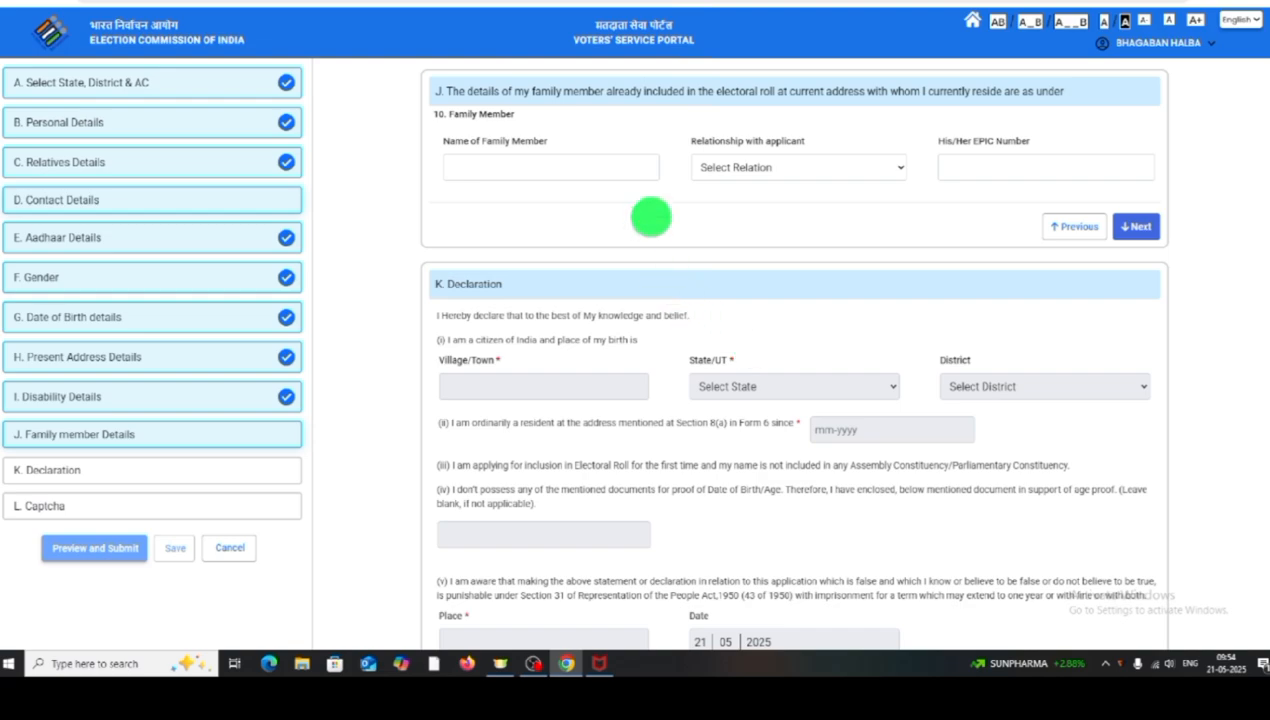
{"action": "left_click", "coordinate": [1140, 227]}
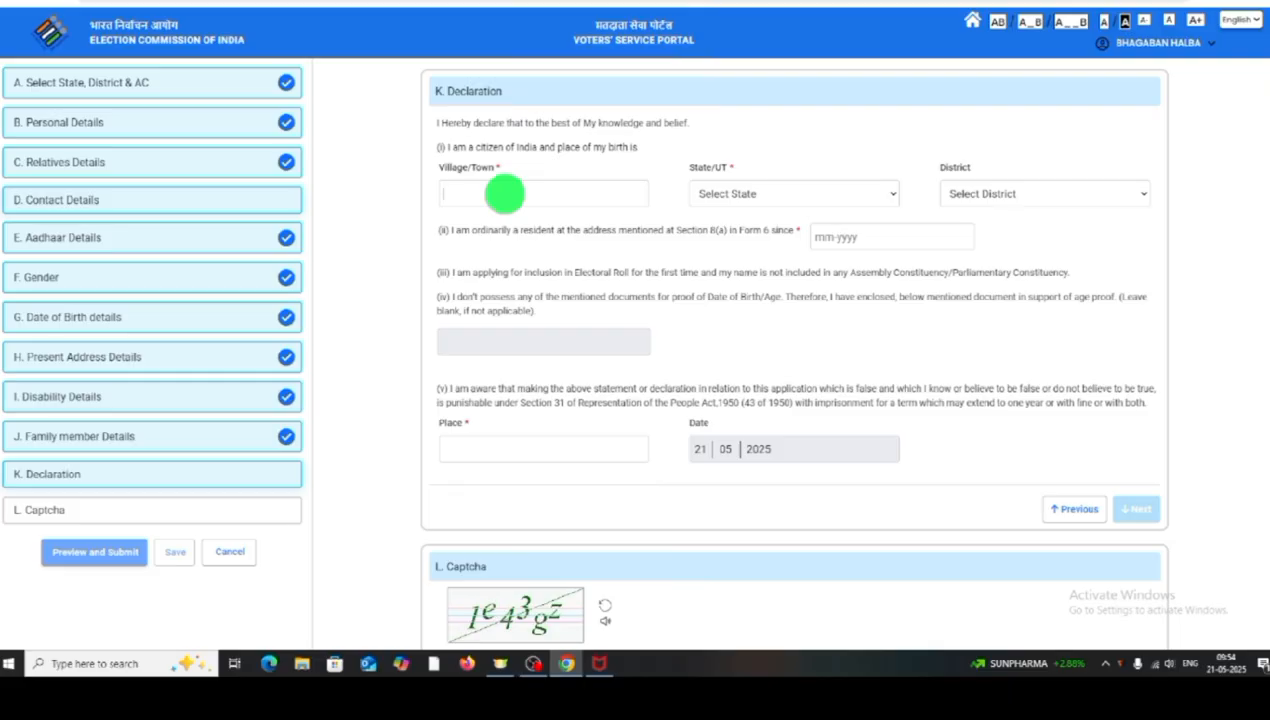
{"action": "left_click", "coordinate": [505, 194]}
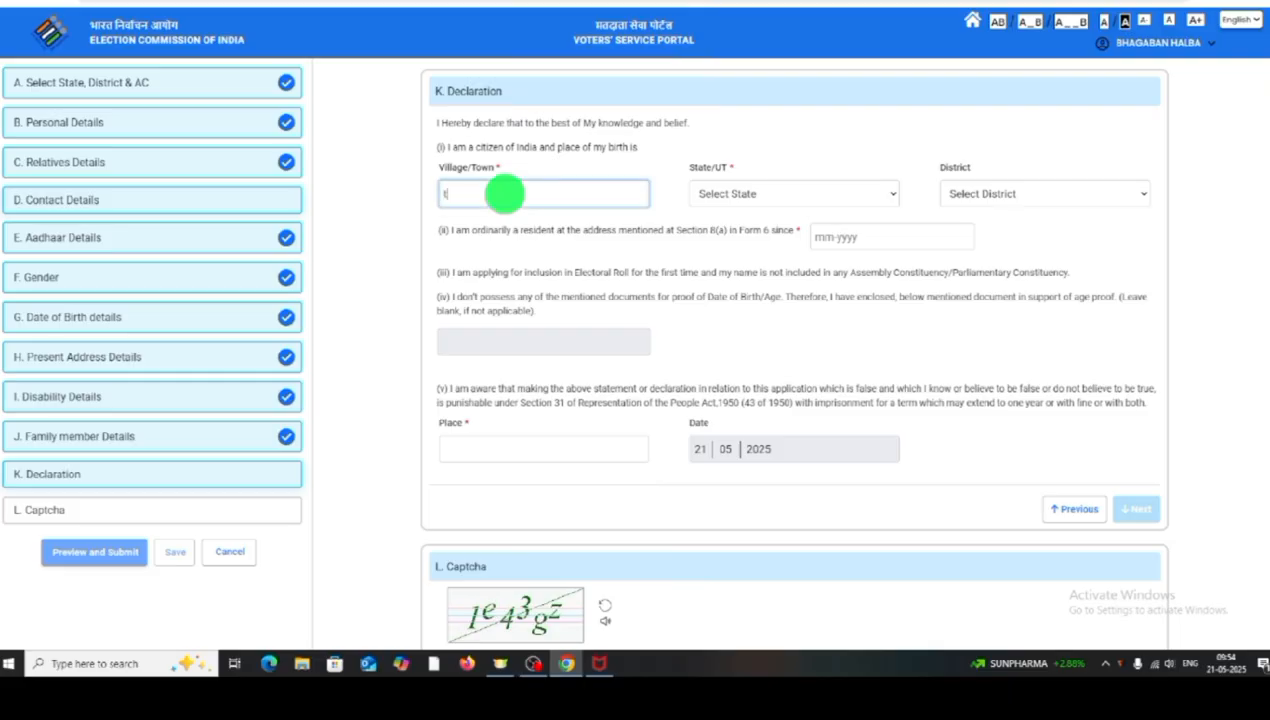
Set the birthplace to village tunukaguda, state Odisha, district Nabarangpur
{"action": "type", "text": "tunukaguda"}
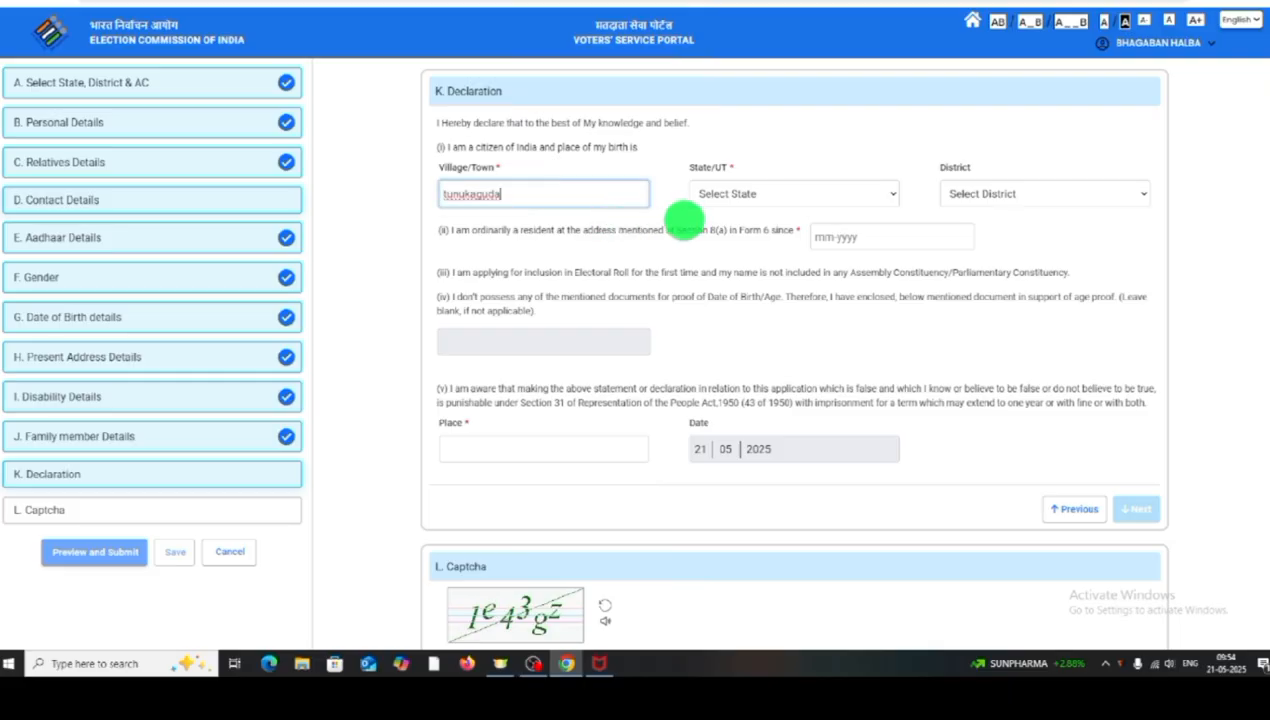
{"action": "left_click", "coordinate": [745, 194]}
{"action": "scroll", "coordinate": [771, 332], "scroll_direction": "down", "scroll_amount": 6}
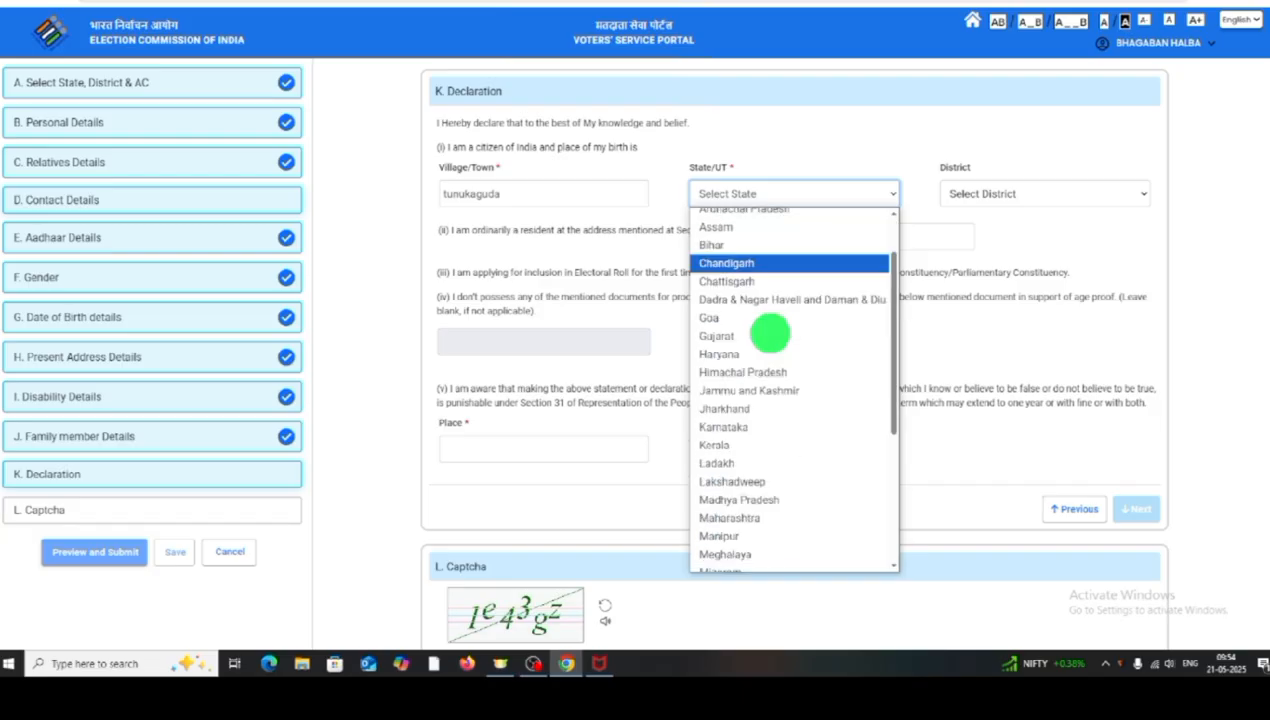
{"action": "left_click", "coordinate": [766, 380]}
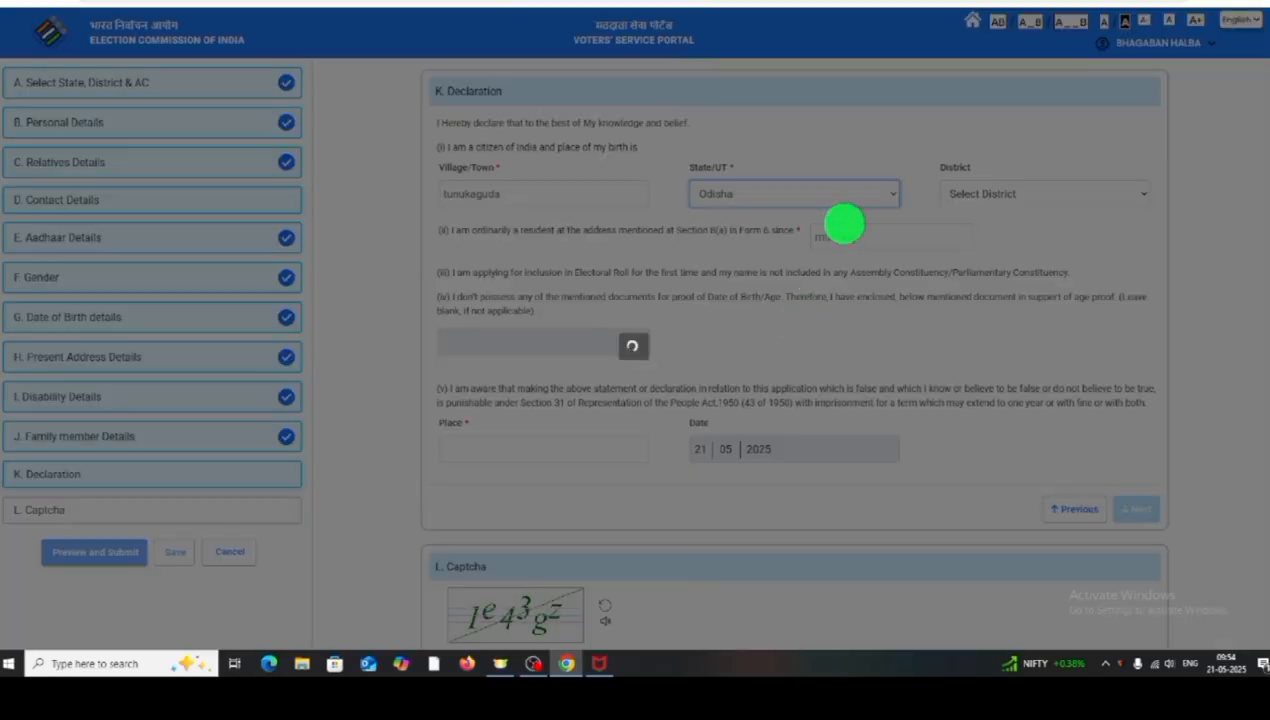
{"action": "left_click", "coordinate": [995, 194]}
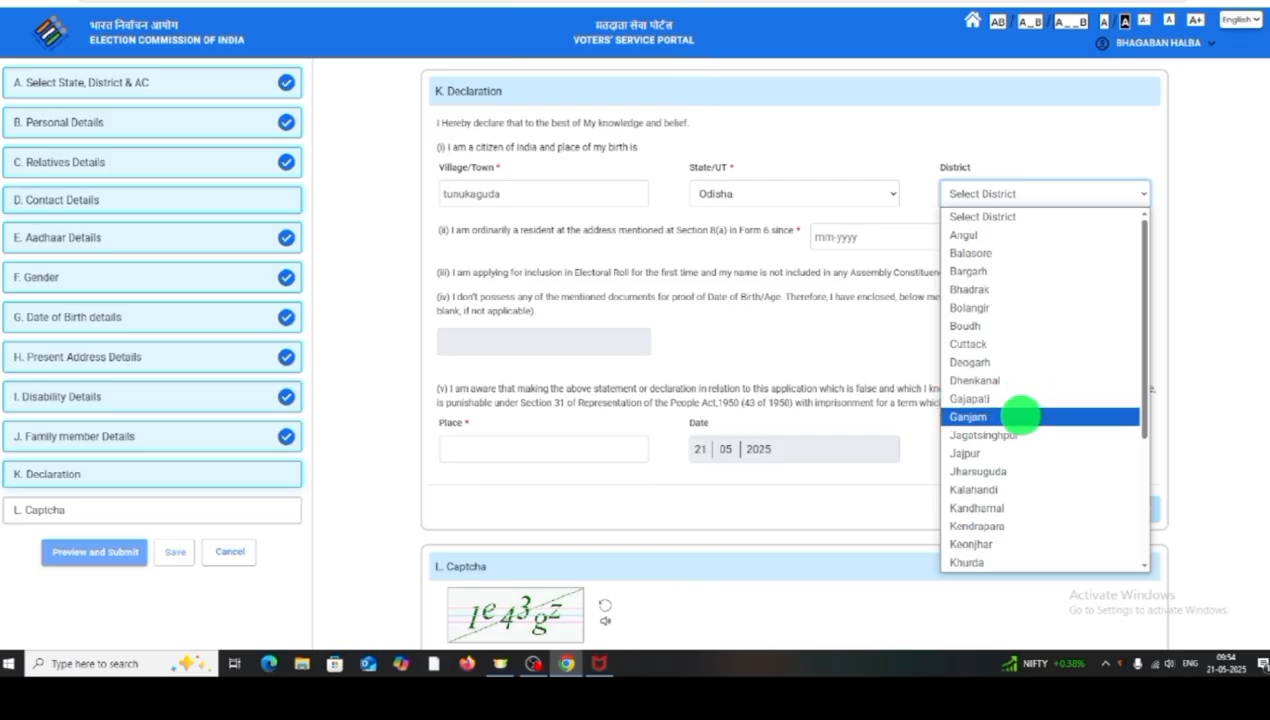
{"action": "scroll", "coordinate": [1020, 416], "scroll_direction": "down", "scroll_amount": 3}
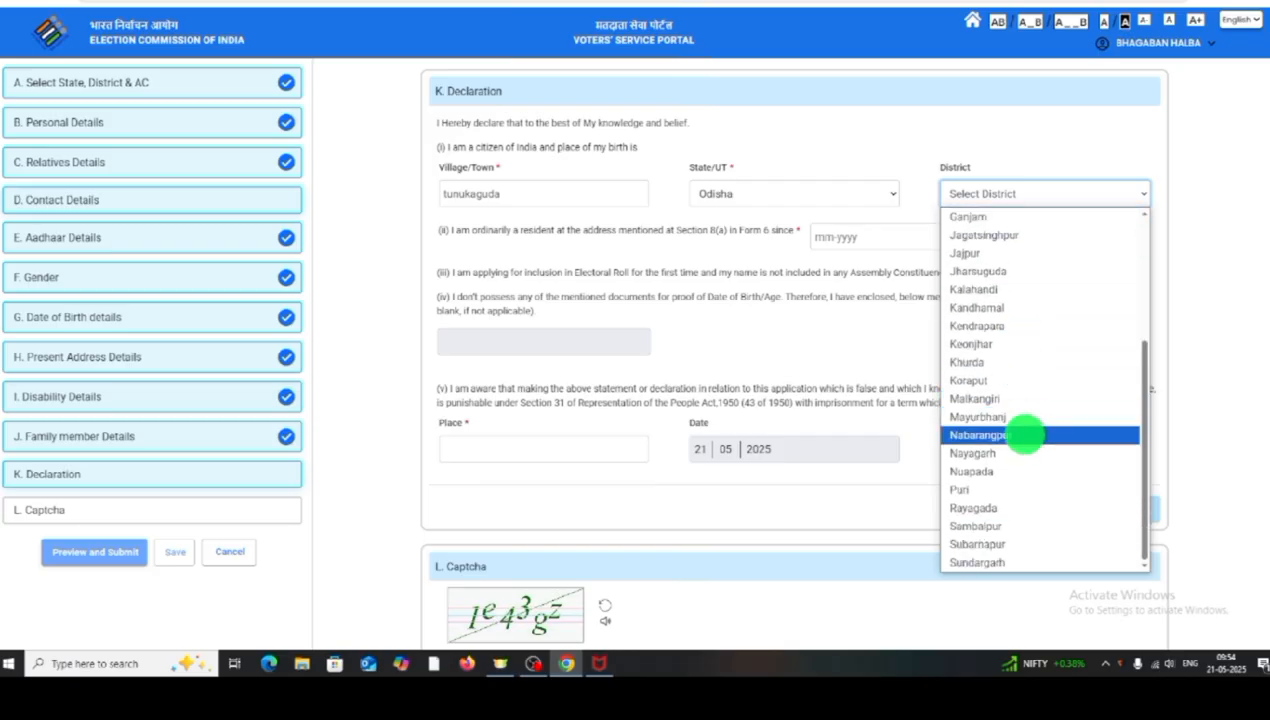
{"action": "left_click", "coordinate": [1025, 435]}
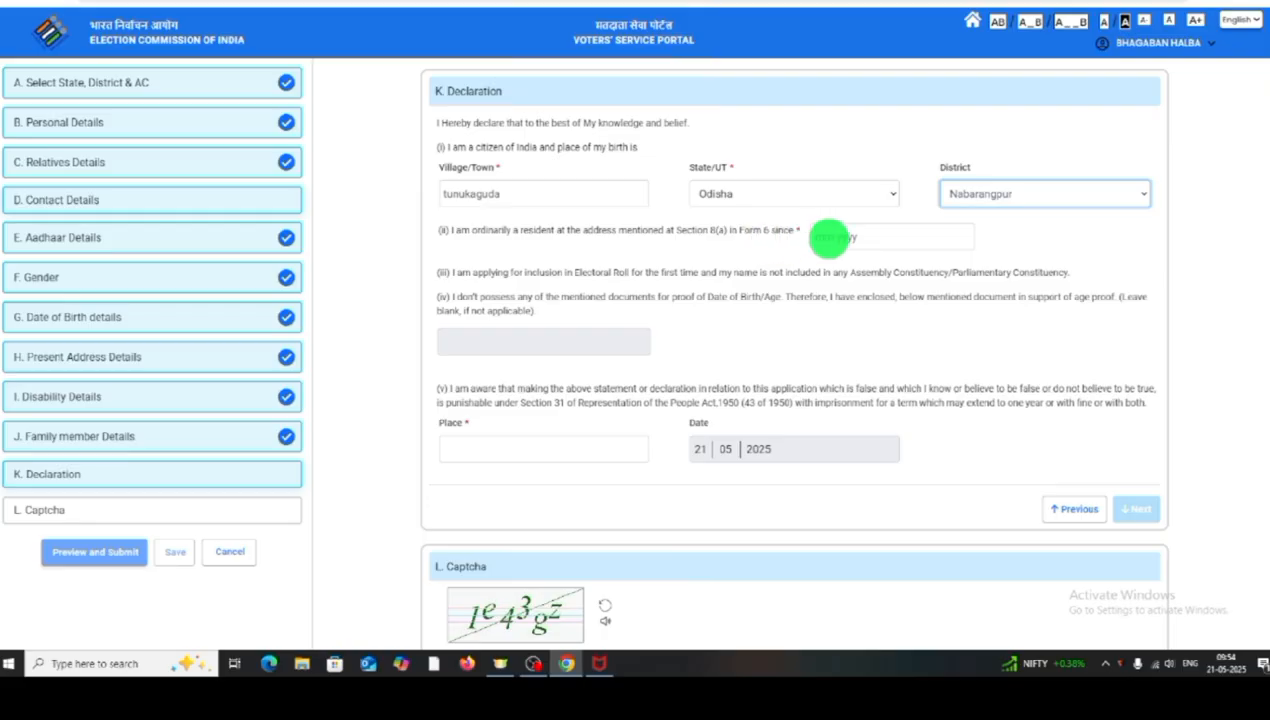
Enter residence since 08-2006 and place tunukaguda, and mark the Declaration complete
{"action": "left_click", "coordinate": [827, 238]}
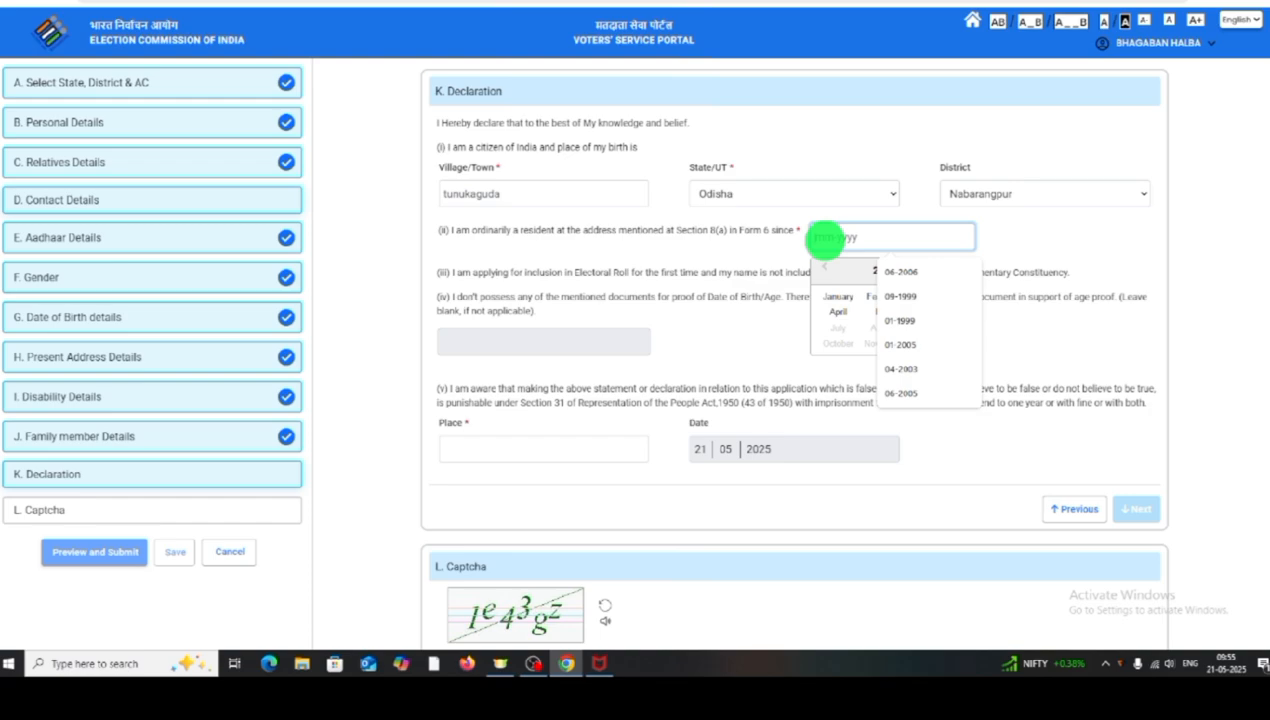
{"action": "type", "text": "08-2006"}
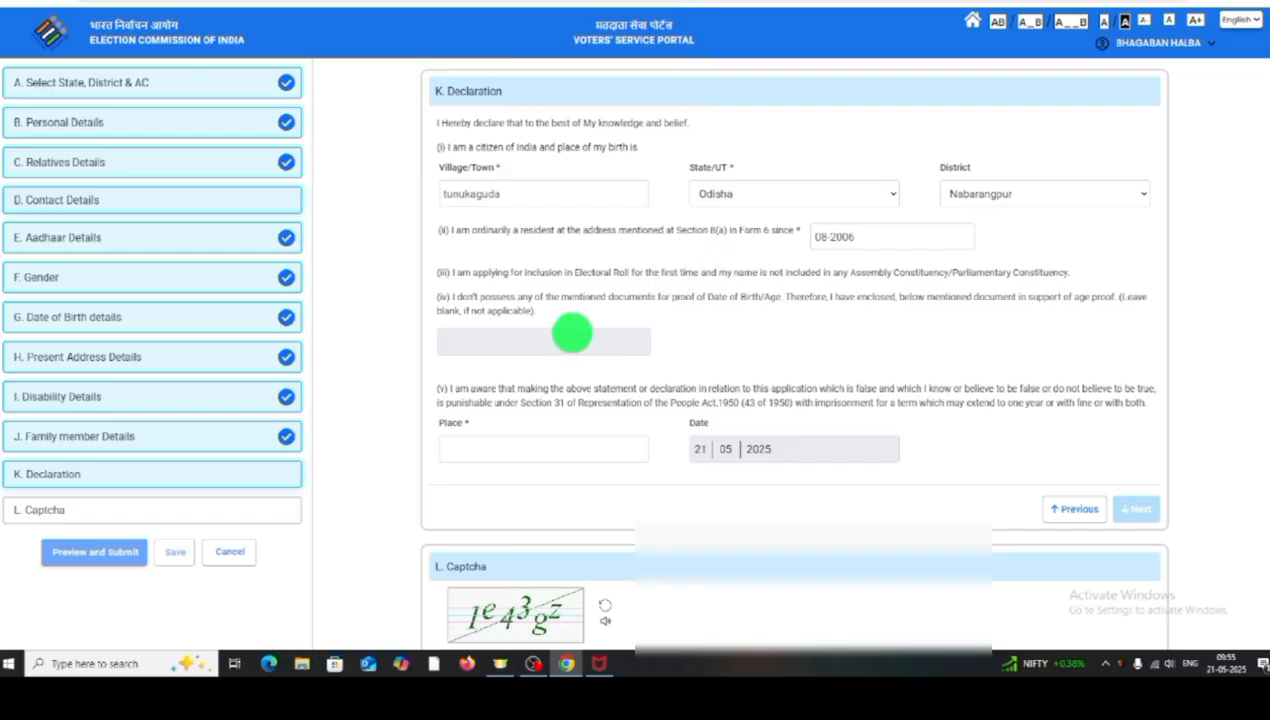
{"action": "scroll", "coordinate": [573, 334], "scroll_direction": "down", "scroll_amount": 2}
{"action": "left_click", "coordinate": [540, 316]}
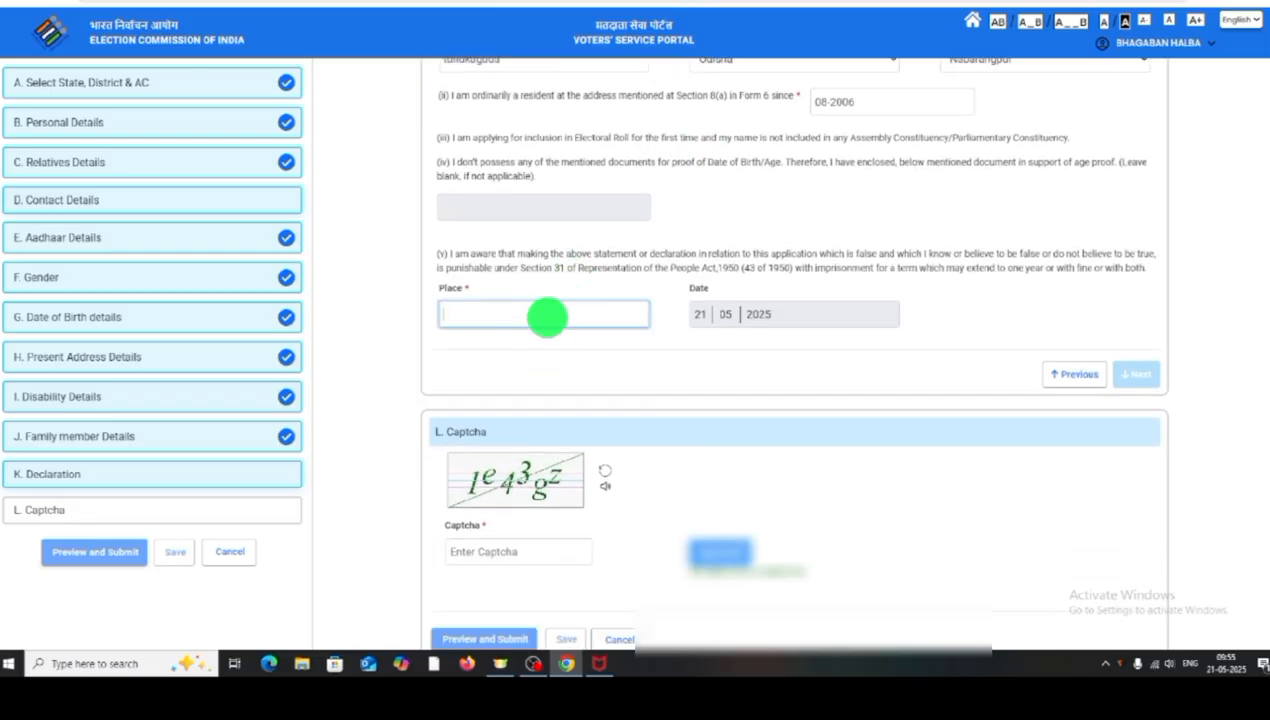
{"action": "type", "text": "tun"}
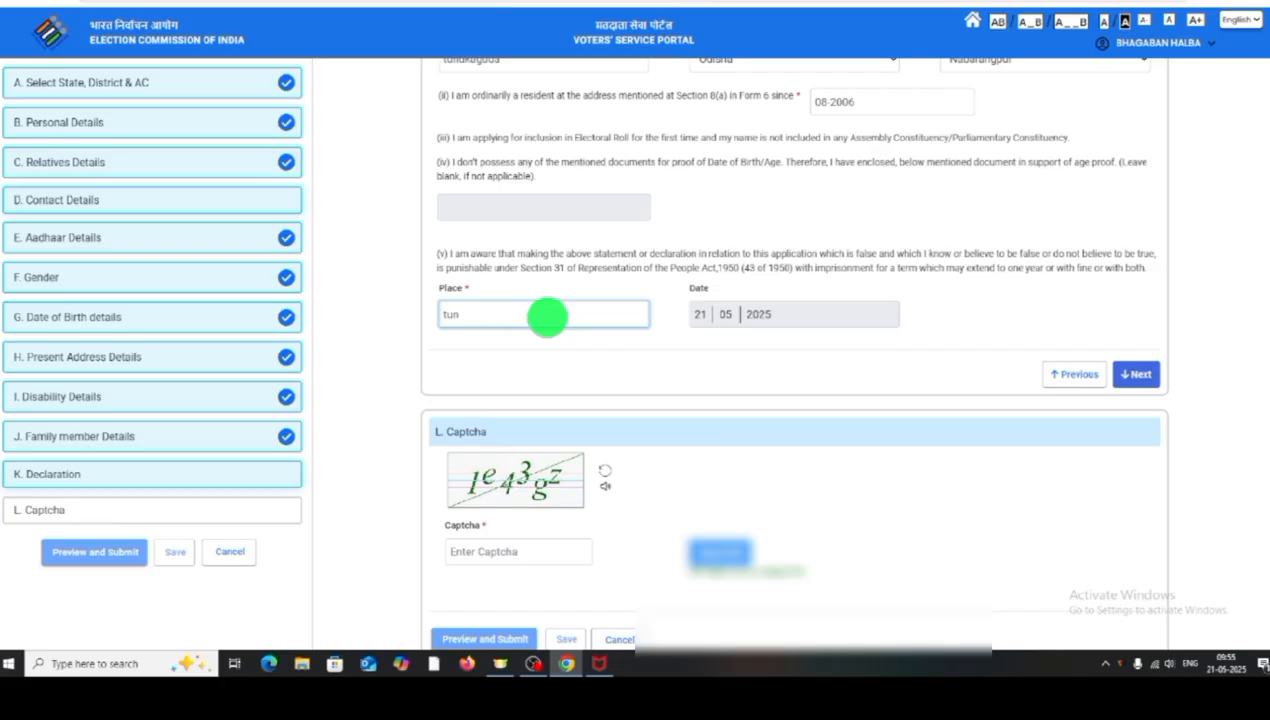
{"action": "type", "text": "ukaguda"}
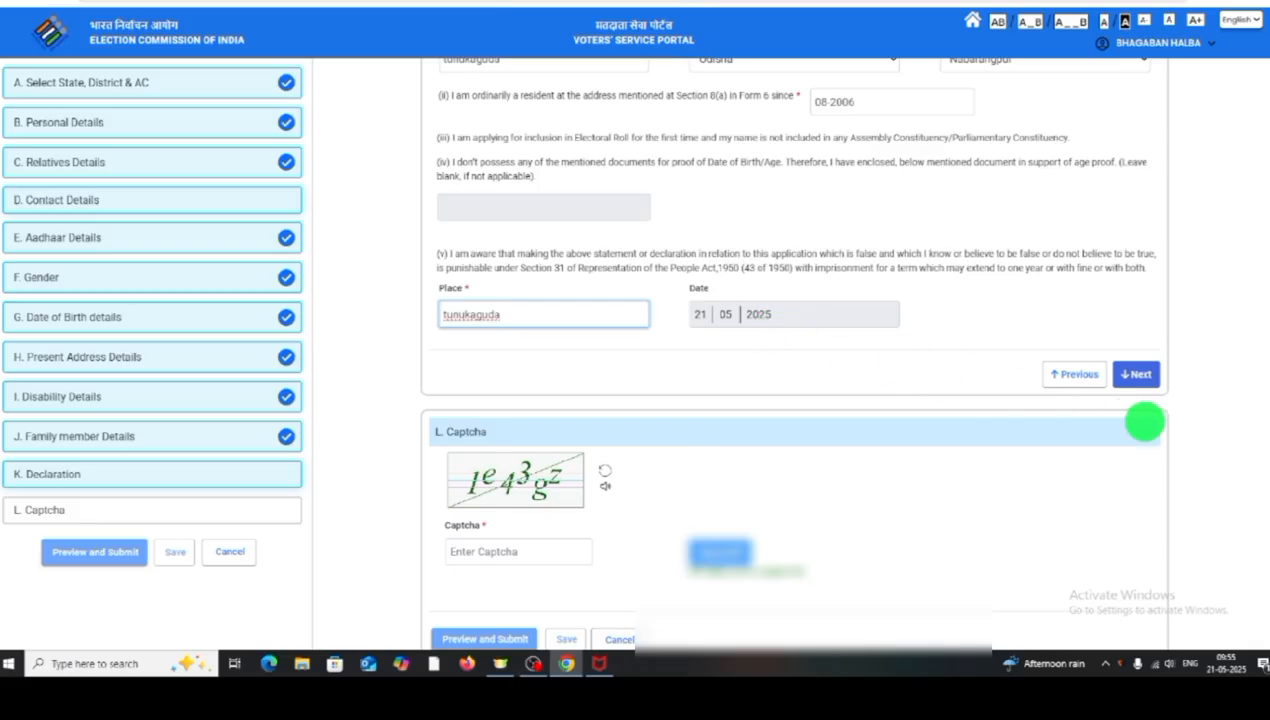
{"action": "left_click", "coordinate": [1142, 376]}
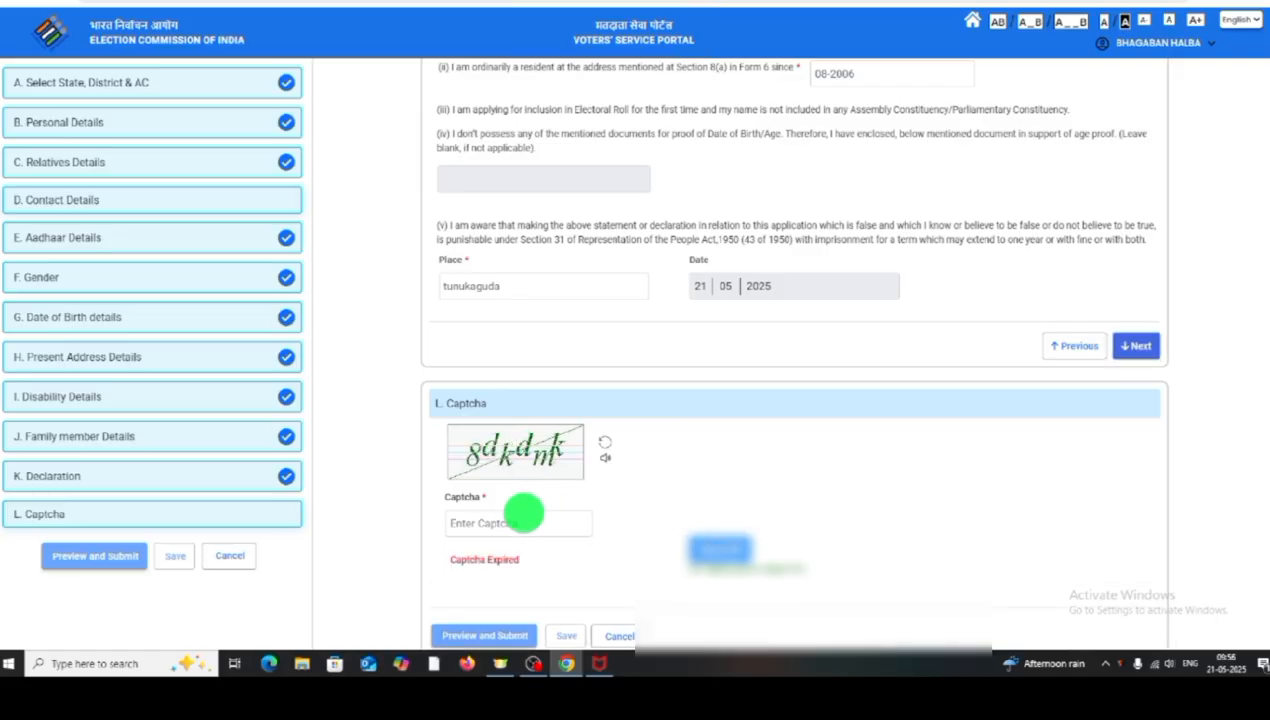
Enter the captcha, request an OTP, and type the received verification code
{"action": "left_click", "coordinate": [521, 521]}
{"action": "type", "text": "8dkdmk"}
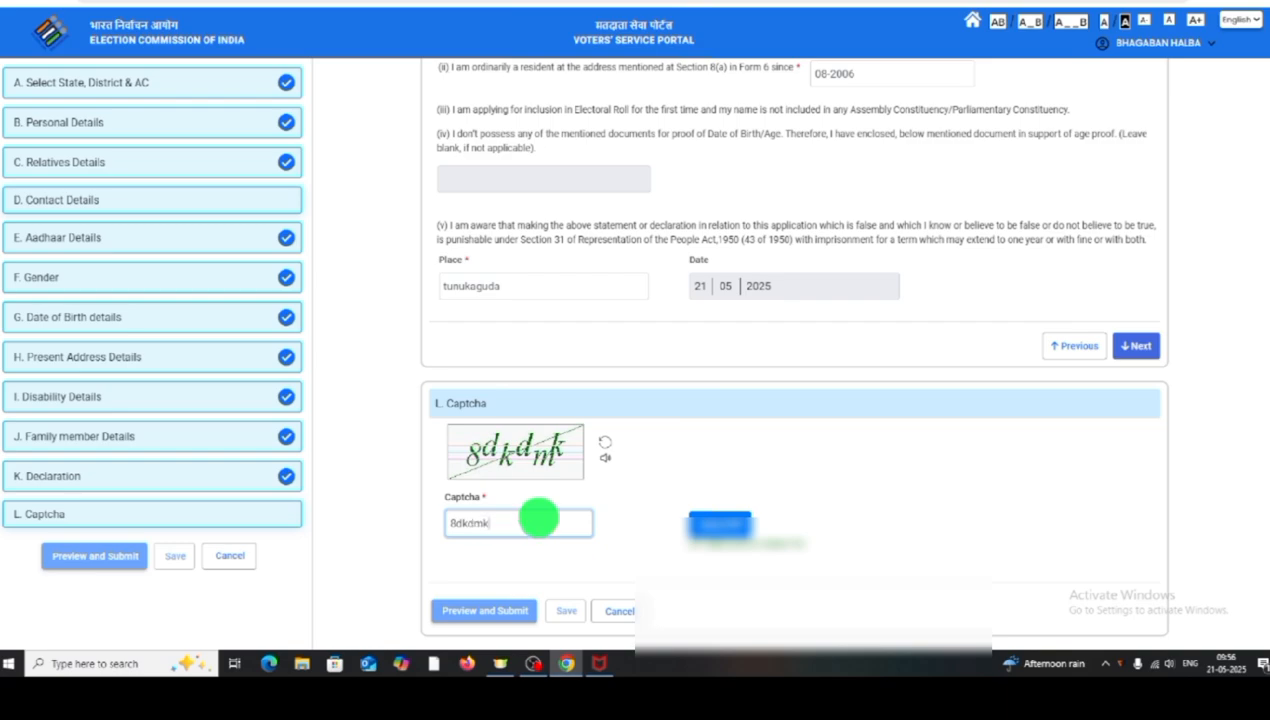
{"action": "left_click", "coordinate": [715, 525]}
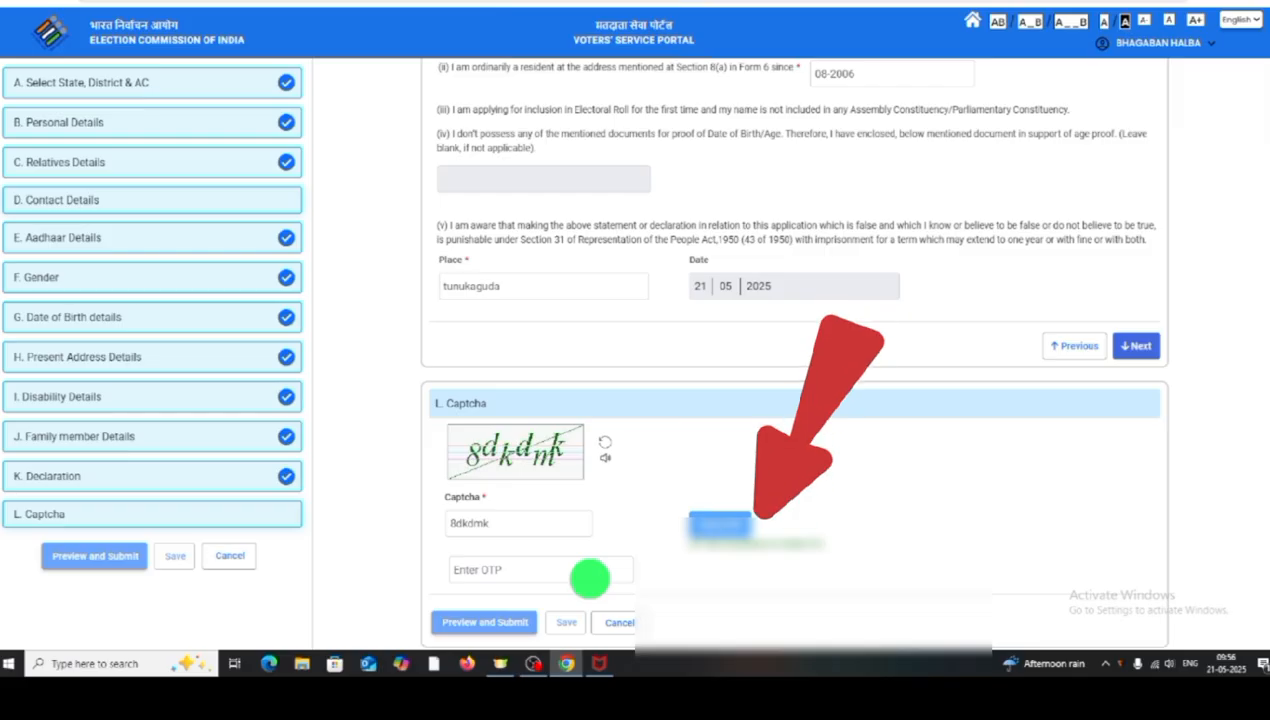
{"action": "left_click", "coordinate": [580, 576]}
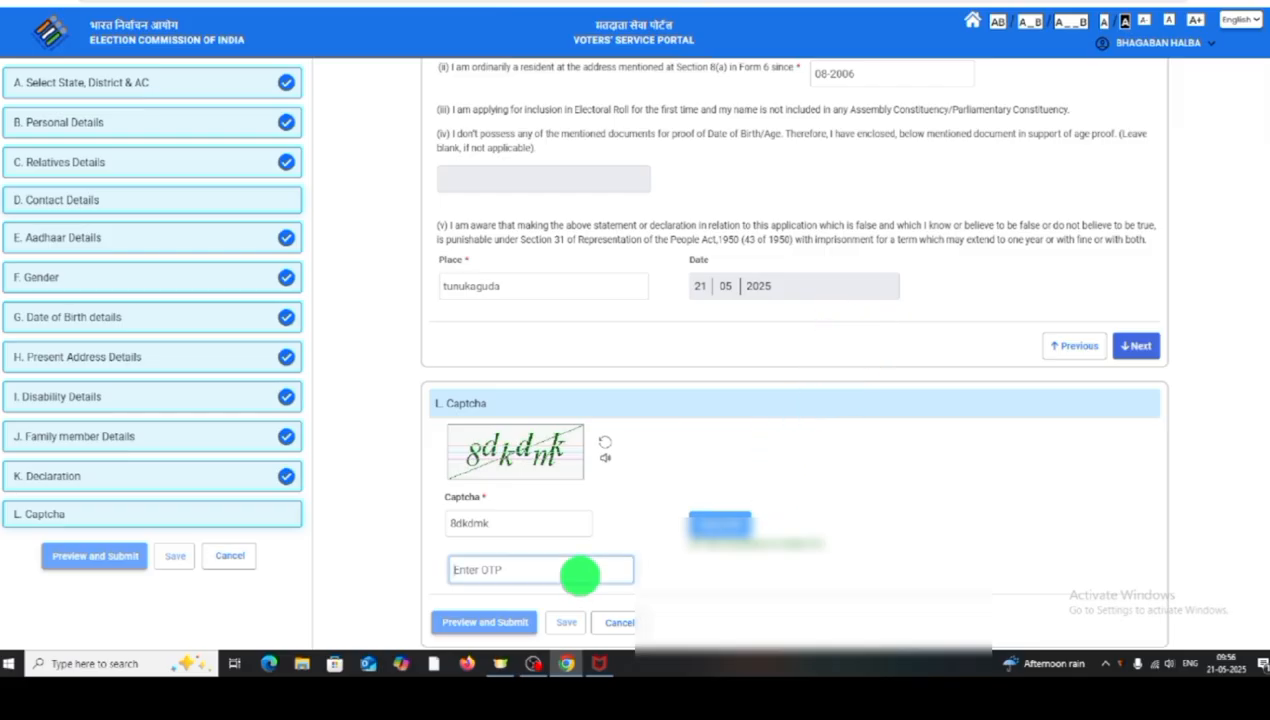
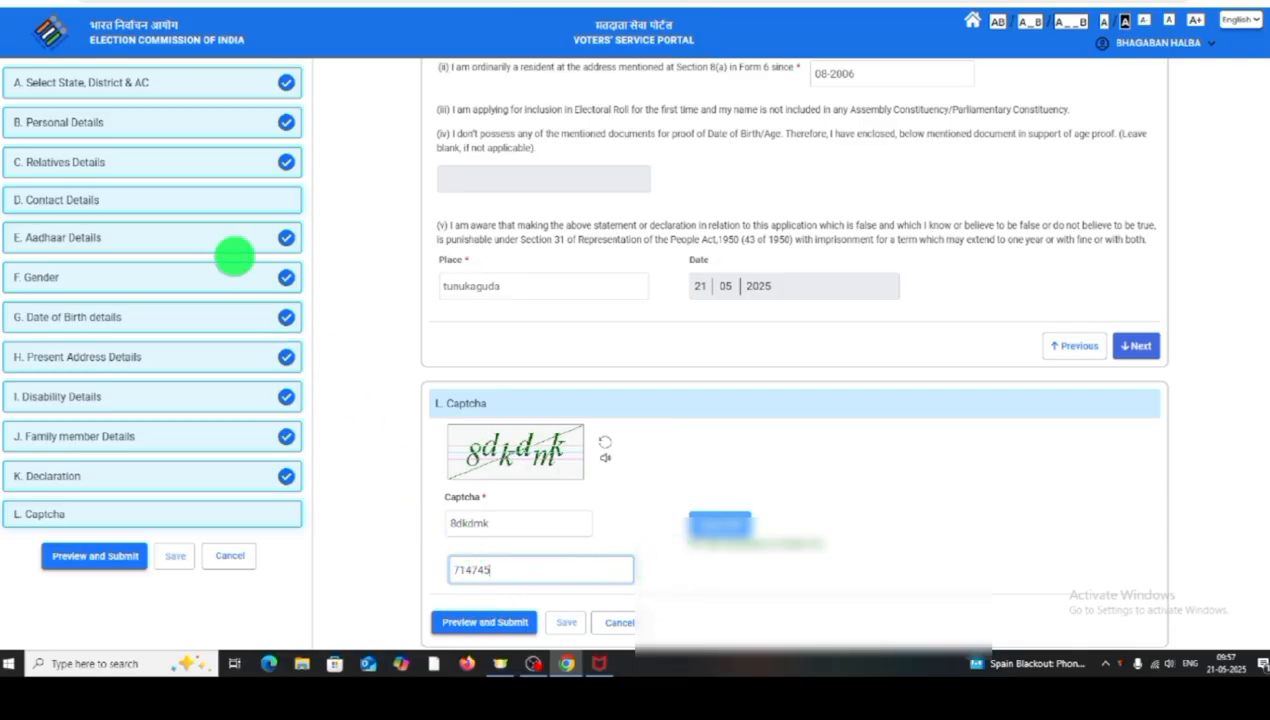
Clear the invalid autofilled e-mail in Contact Details and confirm the section
{"action": "left_click", "coordinate": [228, 205]}
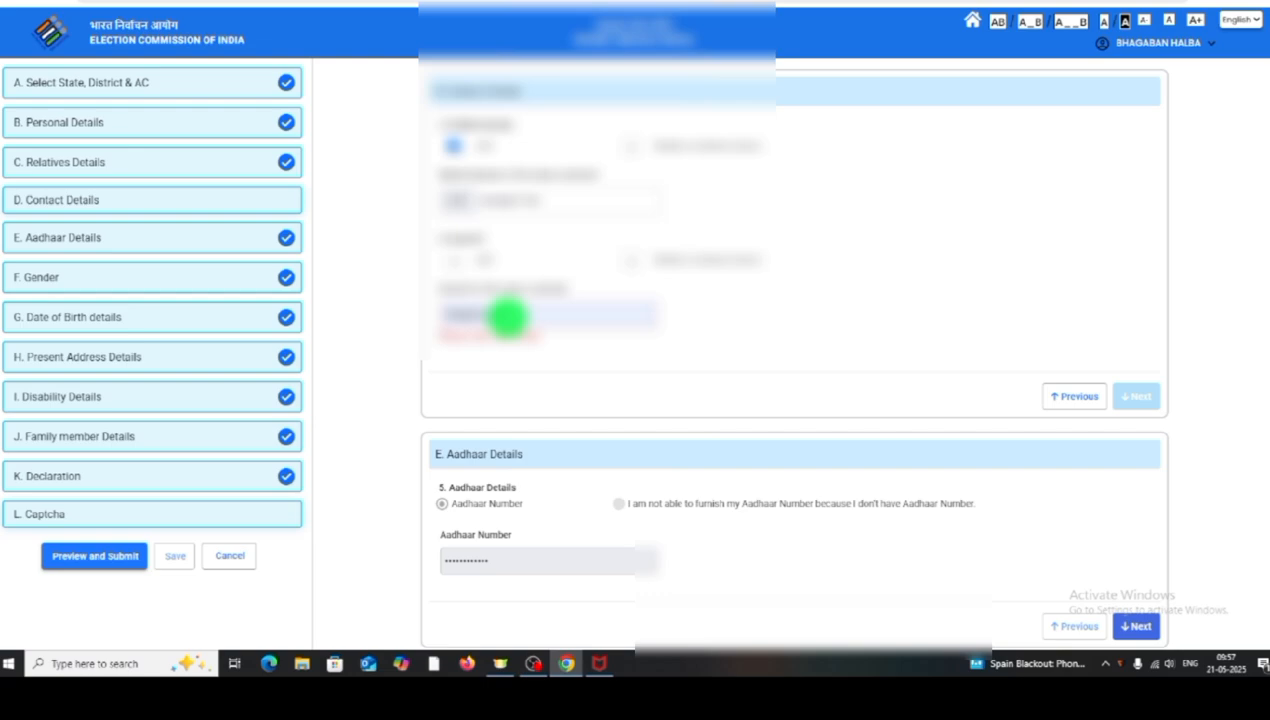
{"action": "key", "text": "BackSpace"}
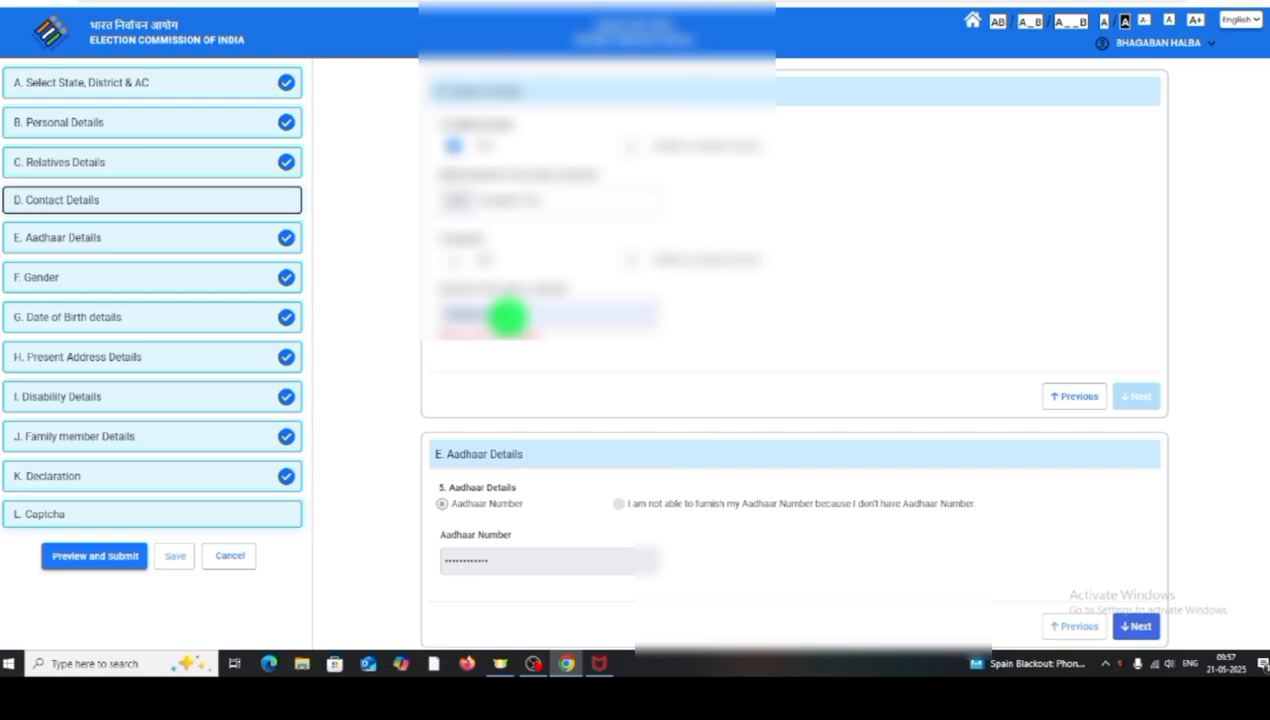
{"action": "left_click", "coordinate": [507, 317]}
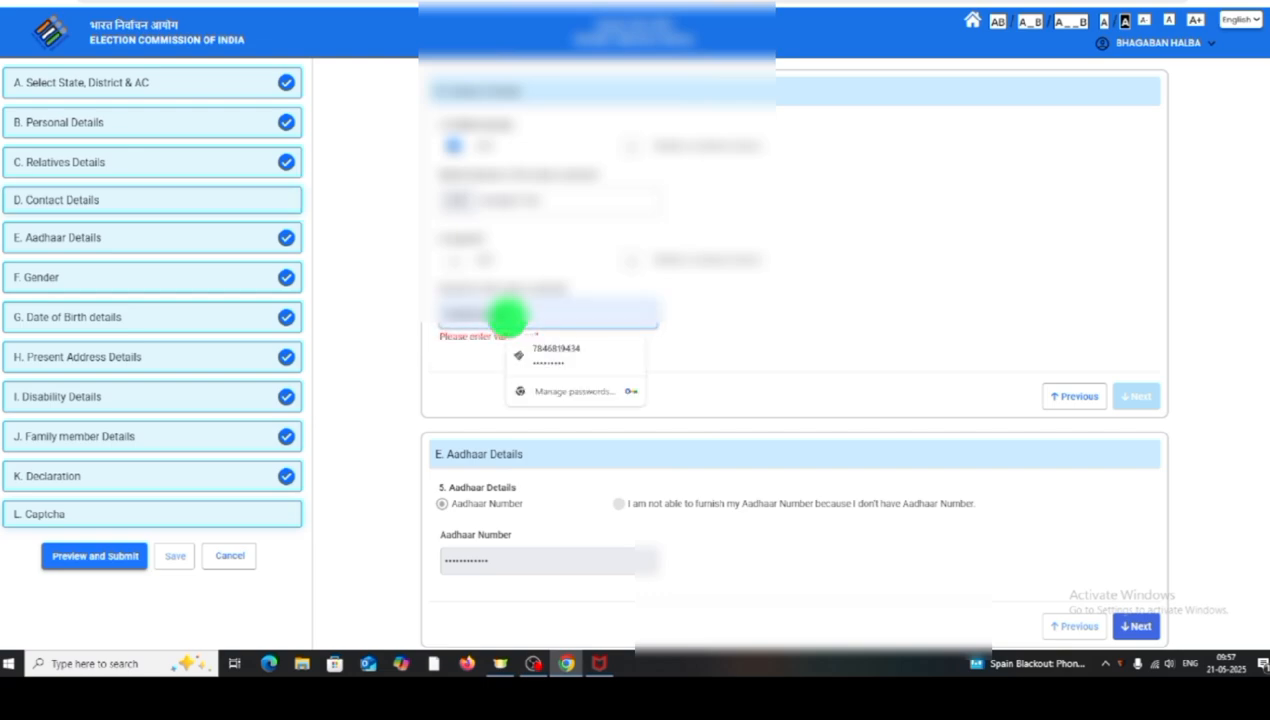
{"action": "key", "text": "BackSpace"}
{"action": "key", "text": "BackSpace"}
{"action": "key", "text": "BackSpace"}
{"action": "key", "text": "BackSpace"}
{"action": "key", "text": "BackSpace"}
{"action": "key", "text": "BackSpace"}
{"action": "key", "text": "BackSpace"}
{"action": "key", "text": "BackSpace"}
{"action": "key", "text": "BackSpace"}
{"action": "key", "text": "BackSpace"}
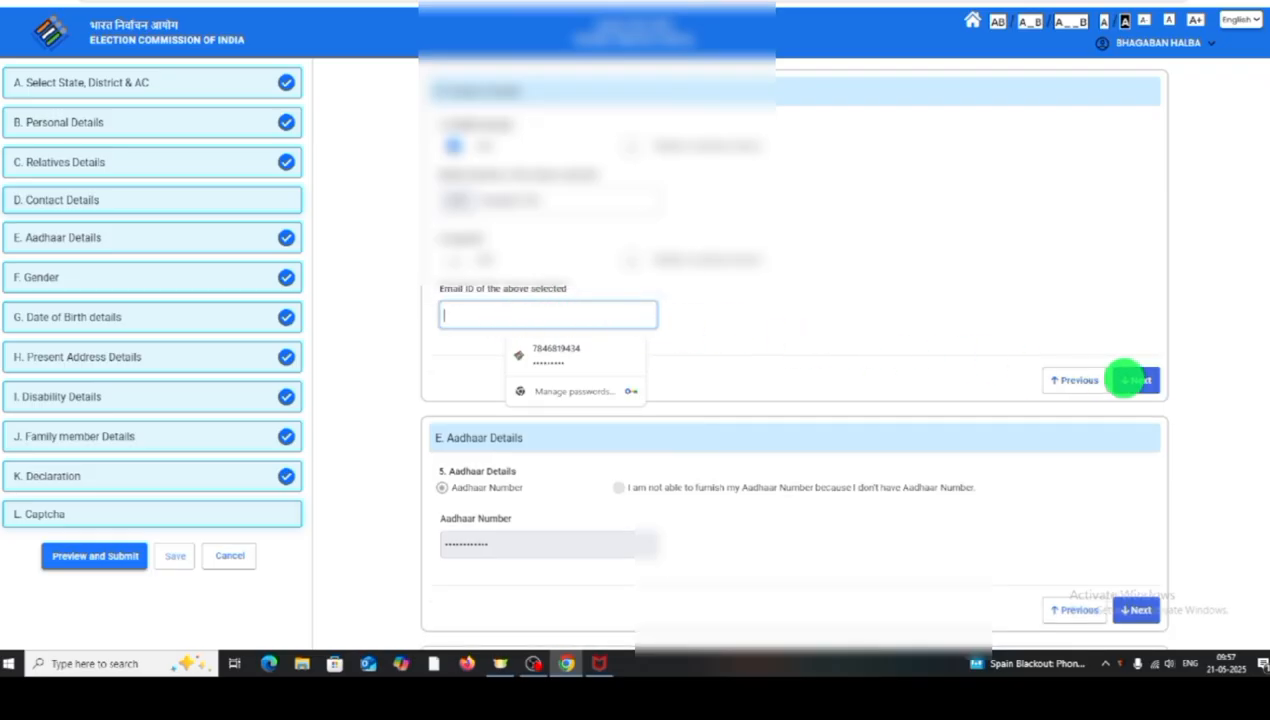
{"action": "left_click", "coordinate": [1130, 378]}
{"action": "scroll", "coordinate": [605, 360], "scroll_direction": "down", "scroll_amount": 5}
{"action": "scroll", "coordinate": [596, 358], "scroll_direction": "down", "scroll_amount": 20}
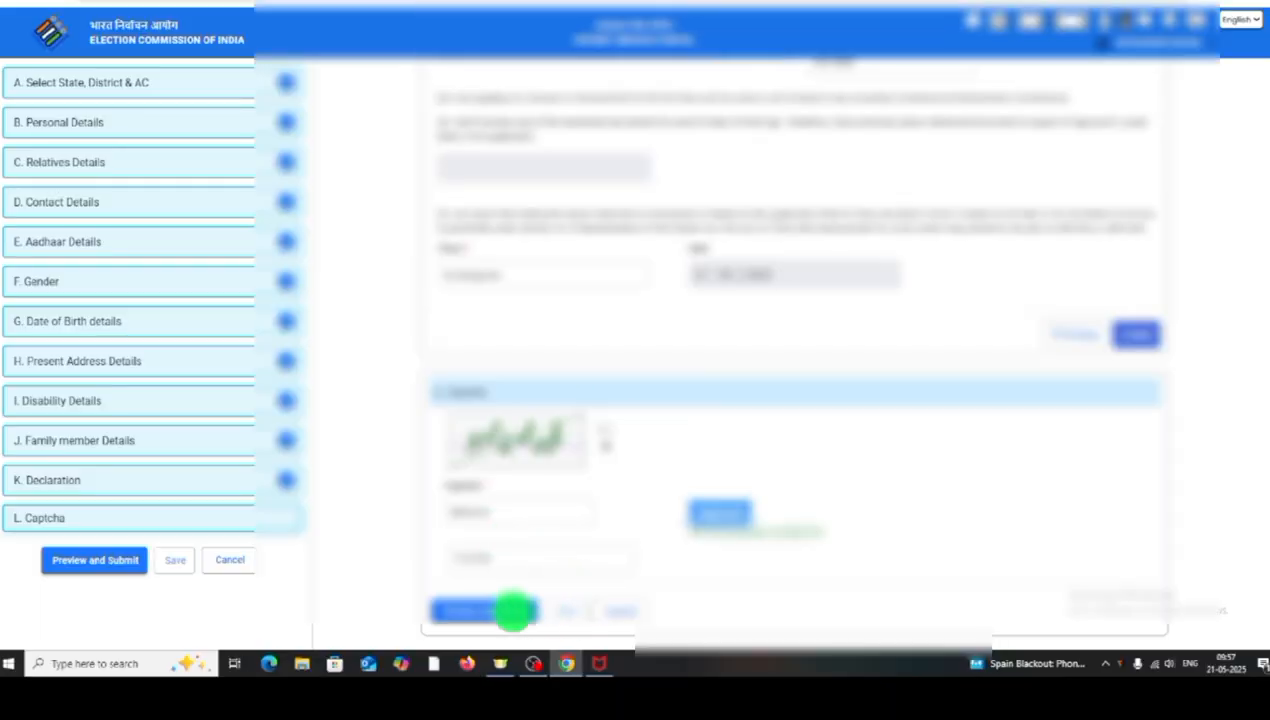
{"action": "left_click", "coordinate": [513, 609]}
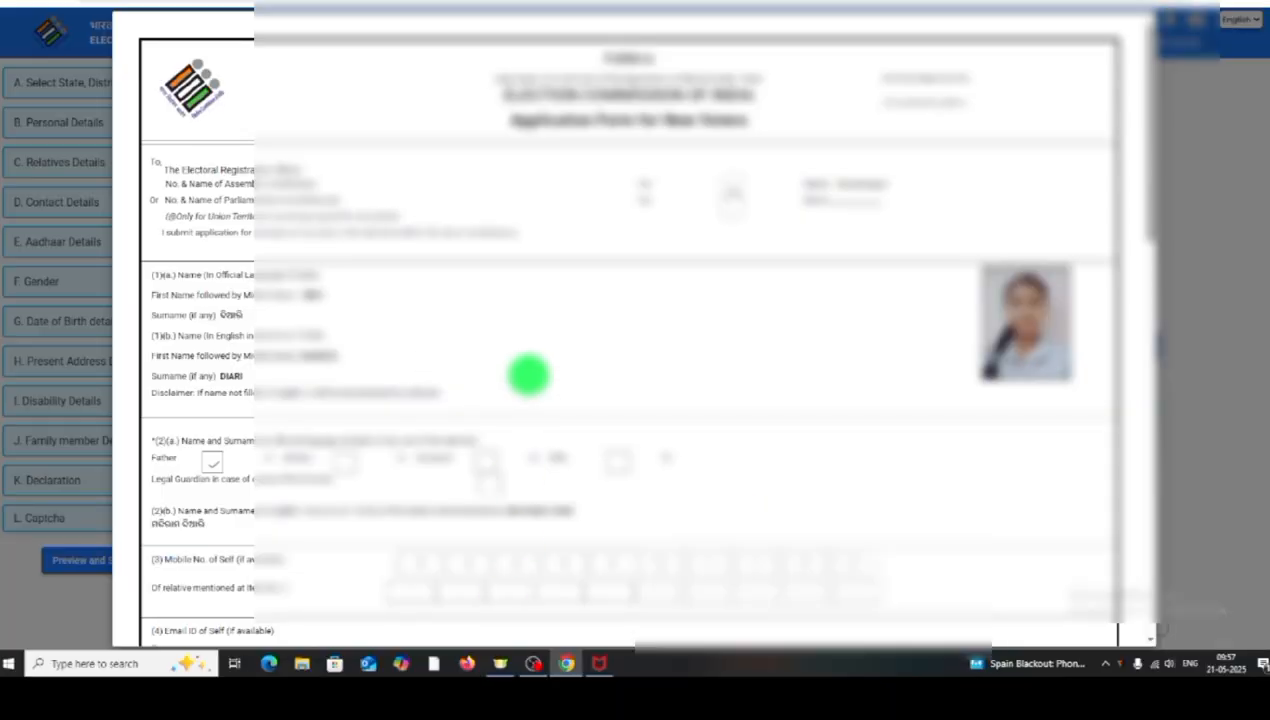
{"action": "scroll", "coordinate": [529, 377], "scroll_direction": "down", "scroll_amount": 10}
{"action": "scroll", "coordinate": [529, 372], "scroll_direction": "down", "scroll_amount": 3}
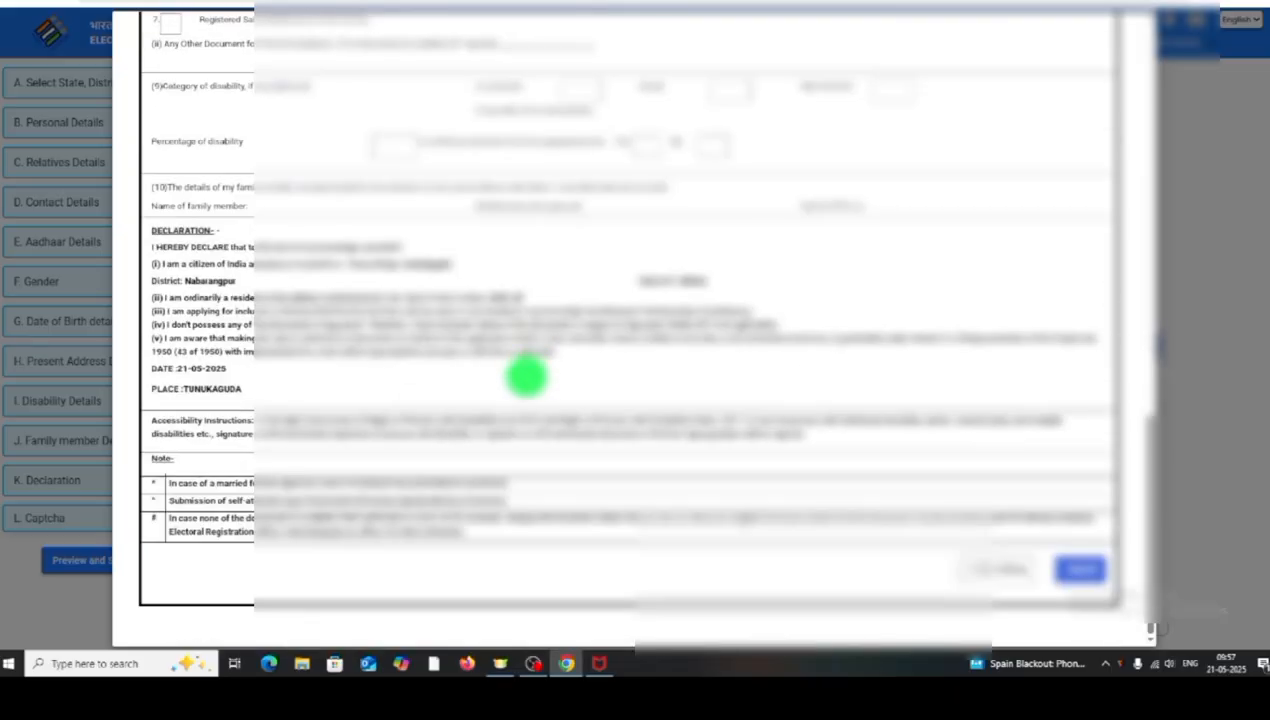
{"action": "scroll", "coordinate": [700, 420], "scroll_direction": "up", "scroll_amount": 13}
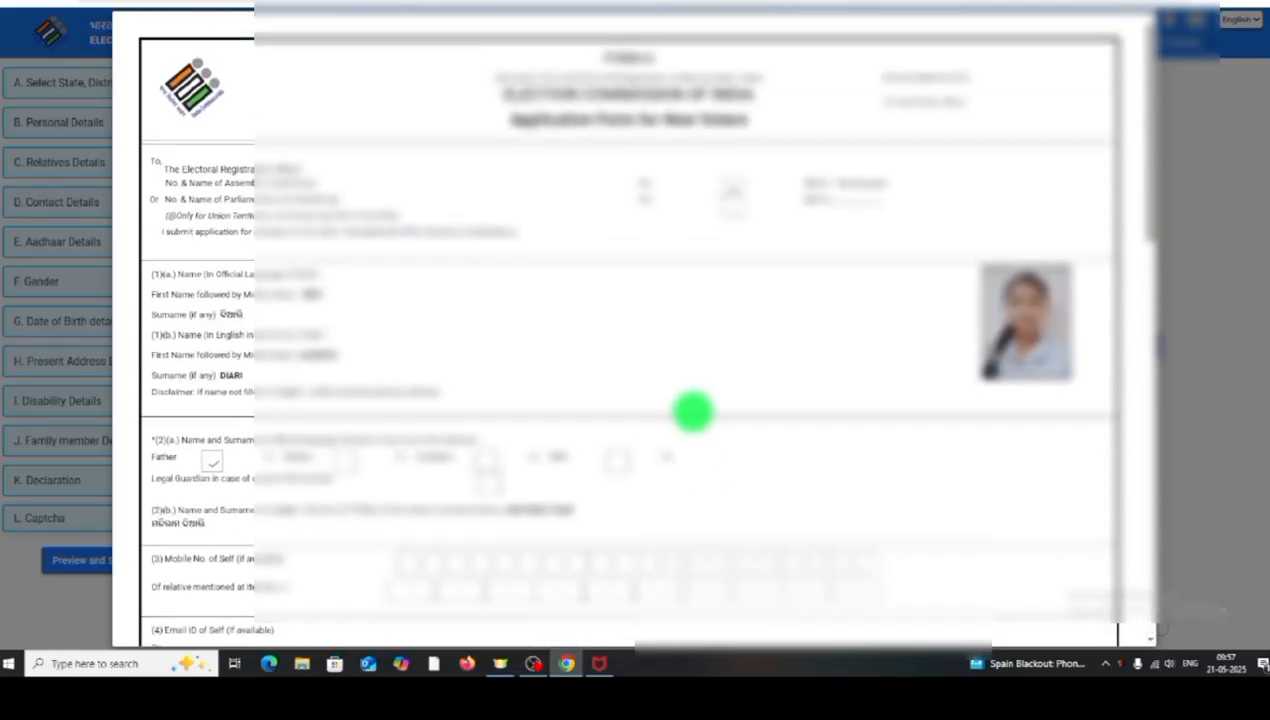
{"action": "scroll", "coordinate": [693, 411], "scroll_direction": "down", "scroll_amount": 10}
{"action": "scroll", "coordinate": [691, 427], "scroll_direction": "down", "scroll_amount": 3}
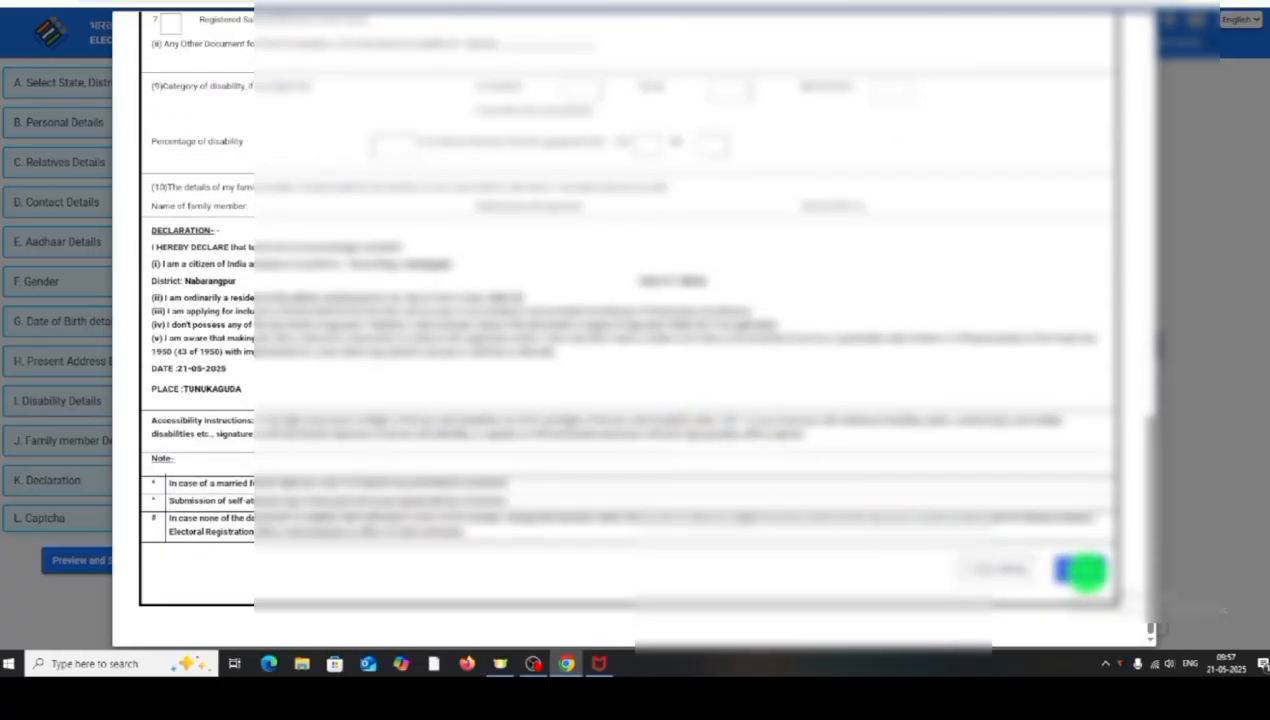
{"action": "left_click", "coordinate": [1083, 570]}
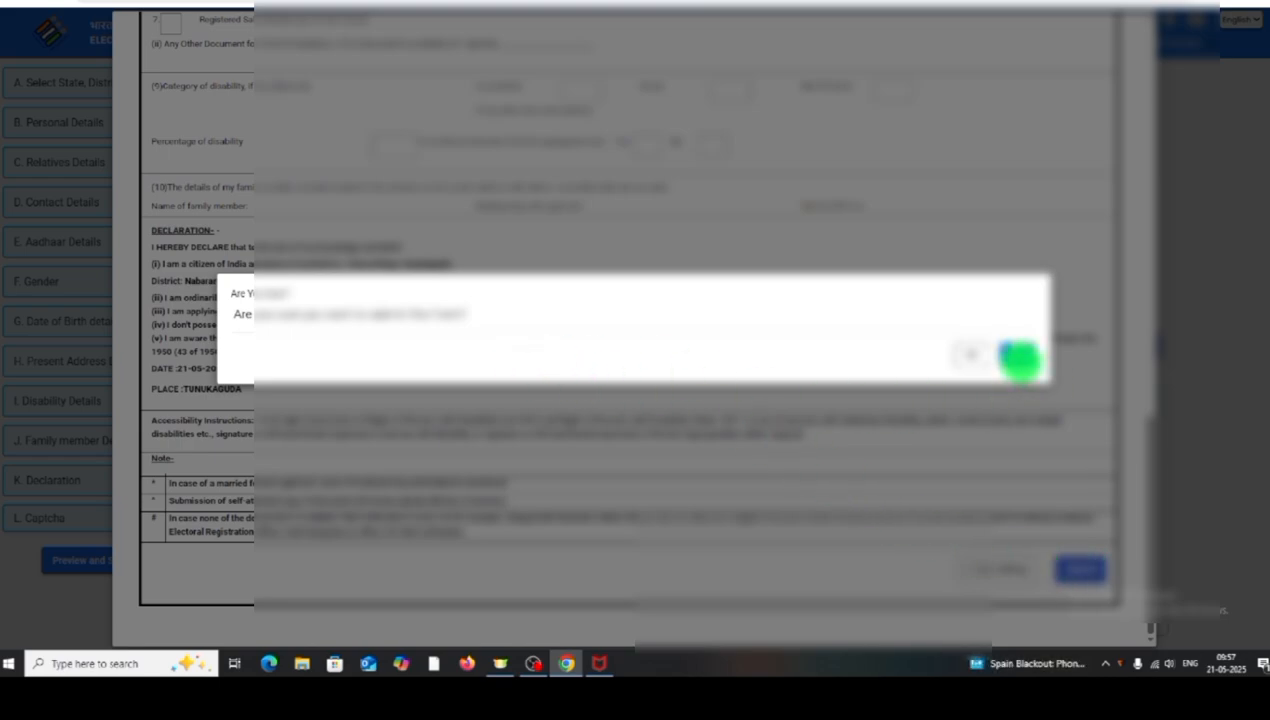
{"action": "left_click", "coordinate": [1020, 360]}
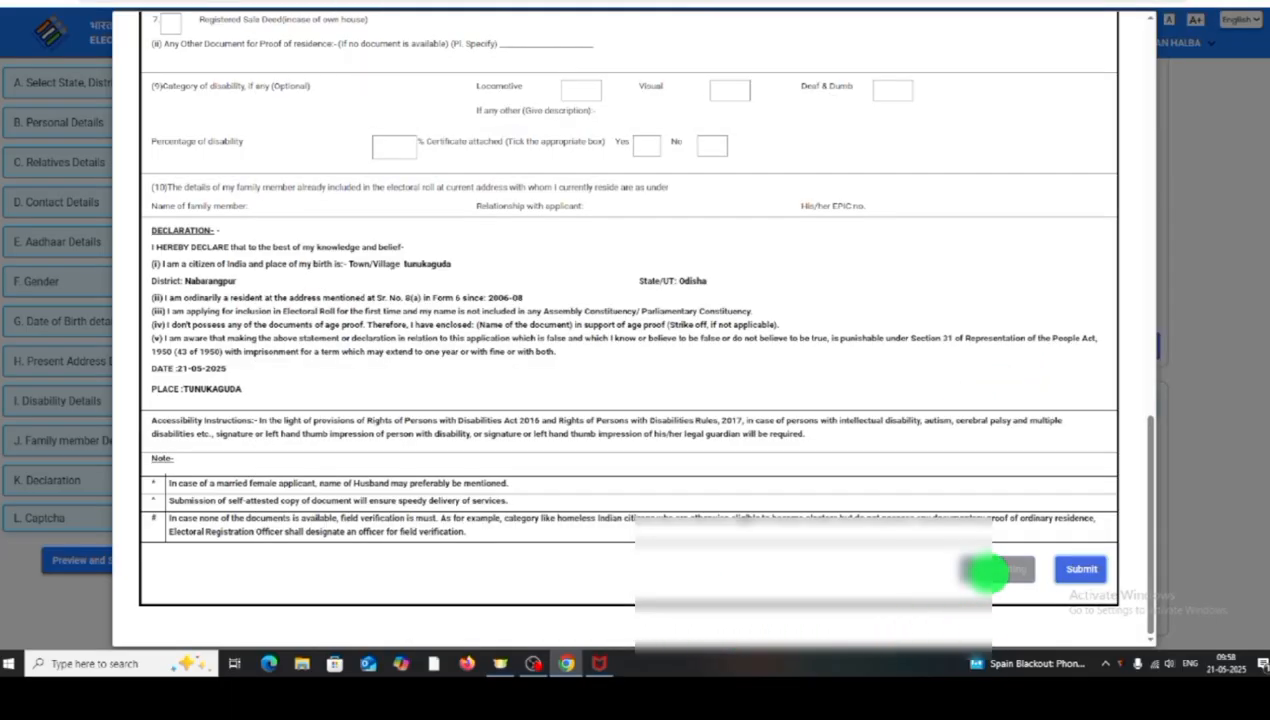
{"action": "left_click", "coordinate": [995, 569]}
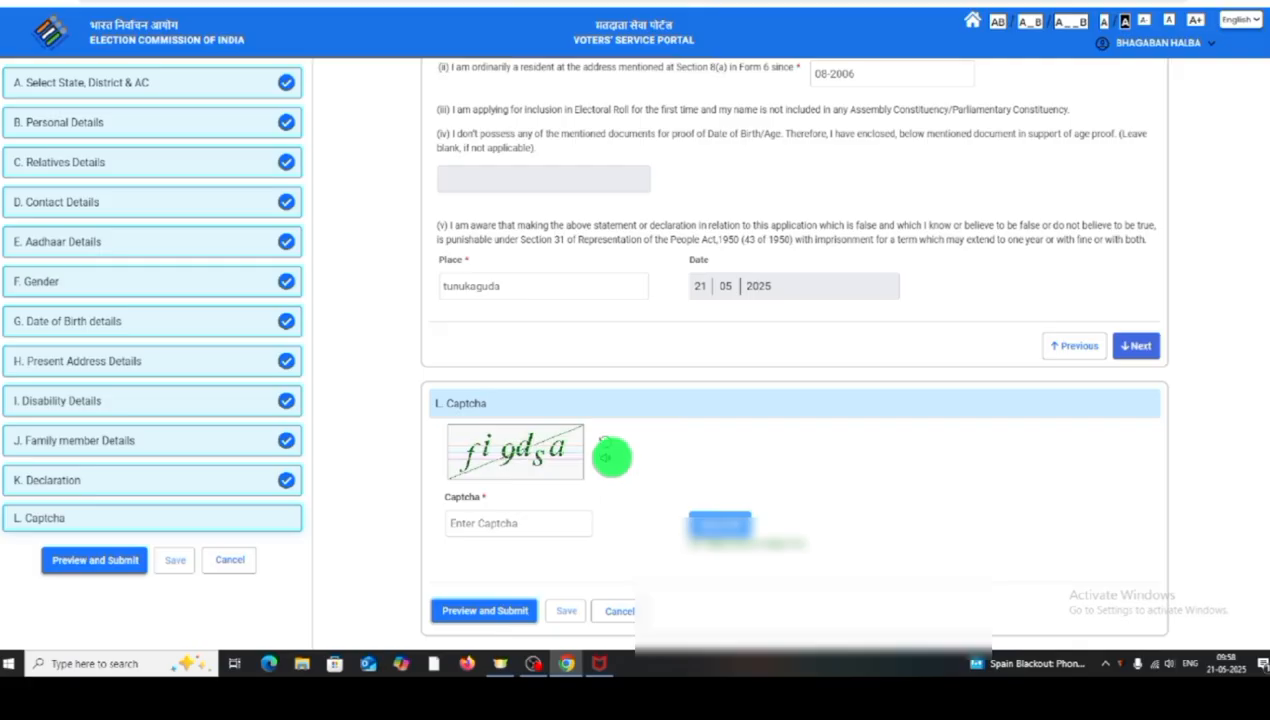
Add the Odia spelling of the relative's surname and confirm the Relatives section
{"action": "scroll", "coordinate": [617, 440], "scroll_direction": "up", "scroll_amount": 4}
{"action": "scroll", "coordinate": [617, 437], "scroll_direction": "up", "scroll_amount": 10}
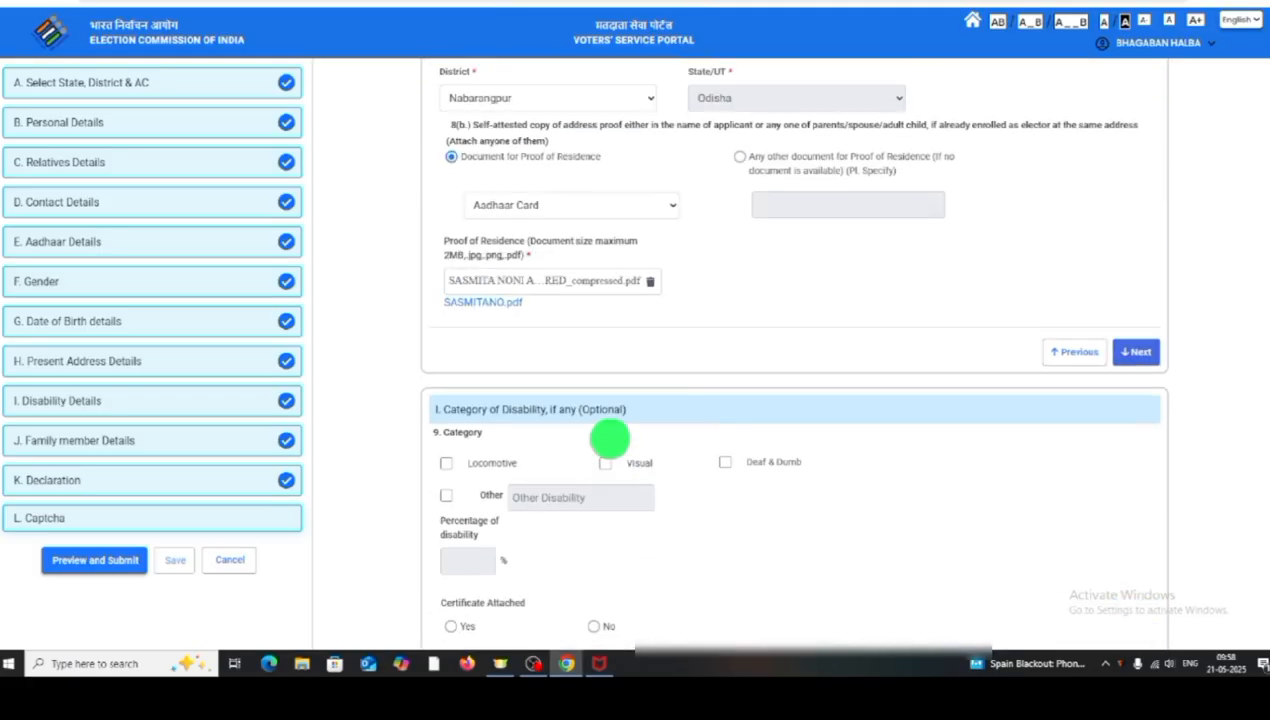
{"action": "scroll", "coordinate": [610, 439], "scroll_direction": "up", "scroll_amount": 8}
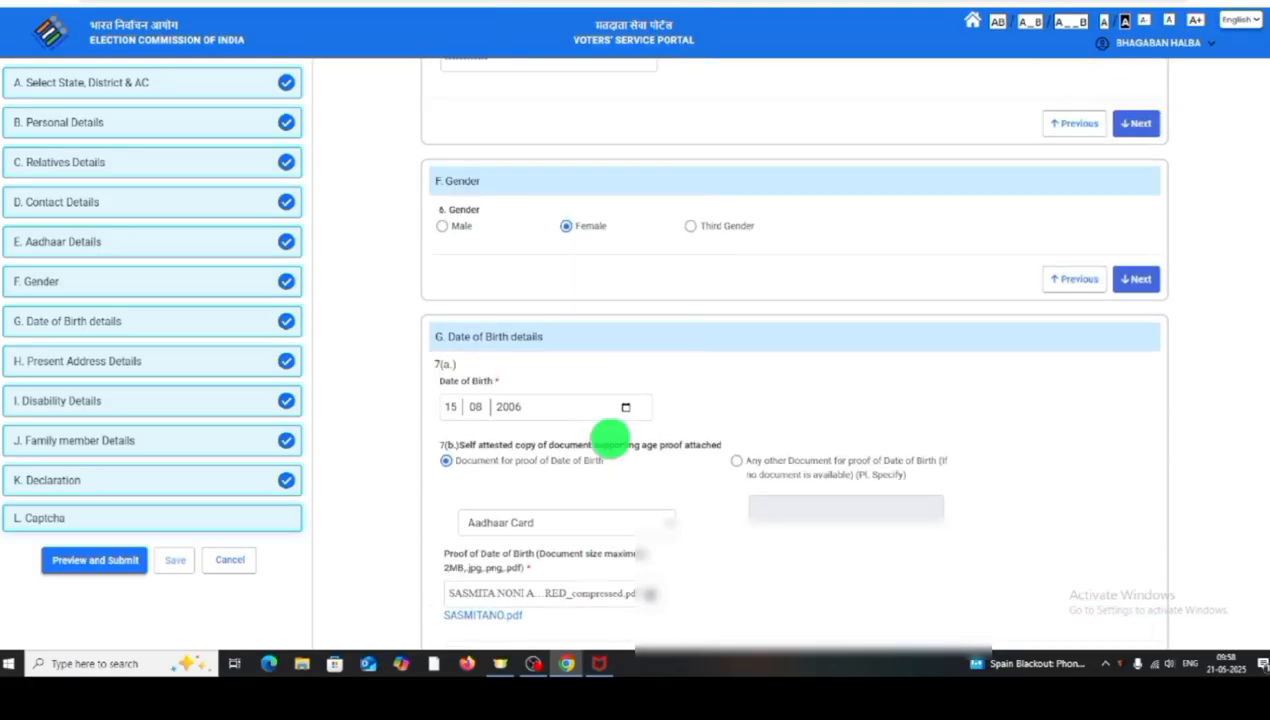
{"action": "scroll", "coordinate": [610, 439], "scroll_direction": "up", "scroll_amount": 10}
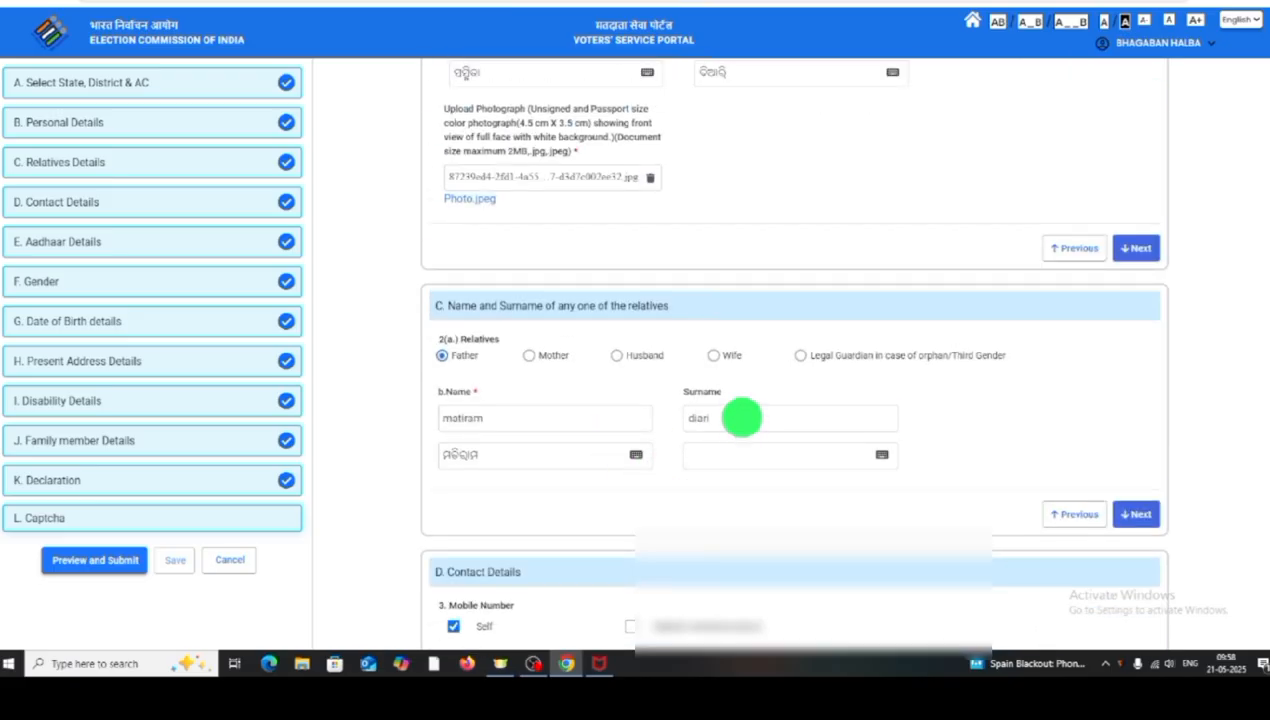
{"action": "left_click", "coordinate": [741, 418]}
{"action": "left_click", "coordinate": [771, 492]}
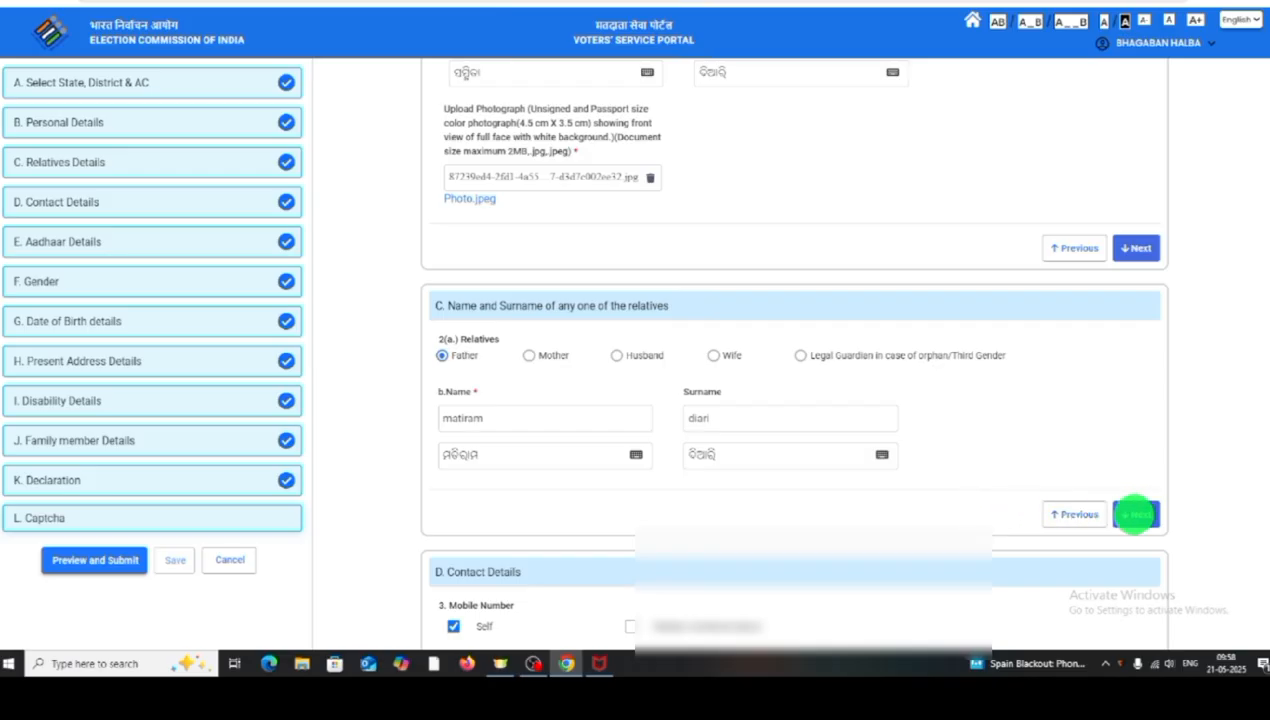
{"action": "left_click", "coordinate": [1137, 514]}
Enter the new captcha, request an OTP, and paste the received code
{"action": "scroll", "coordinate": [755, 507], "scroll_direction": "down", "scroll_amount": 10}
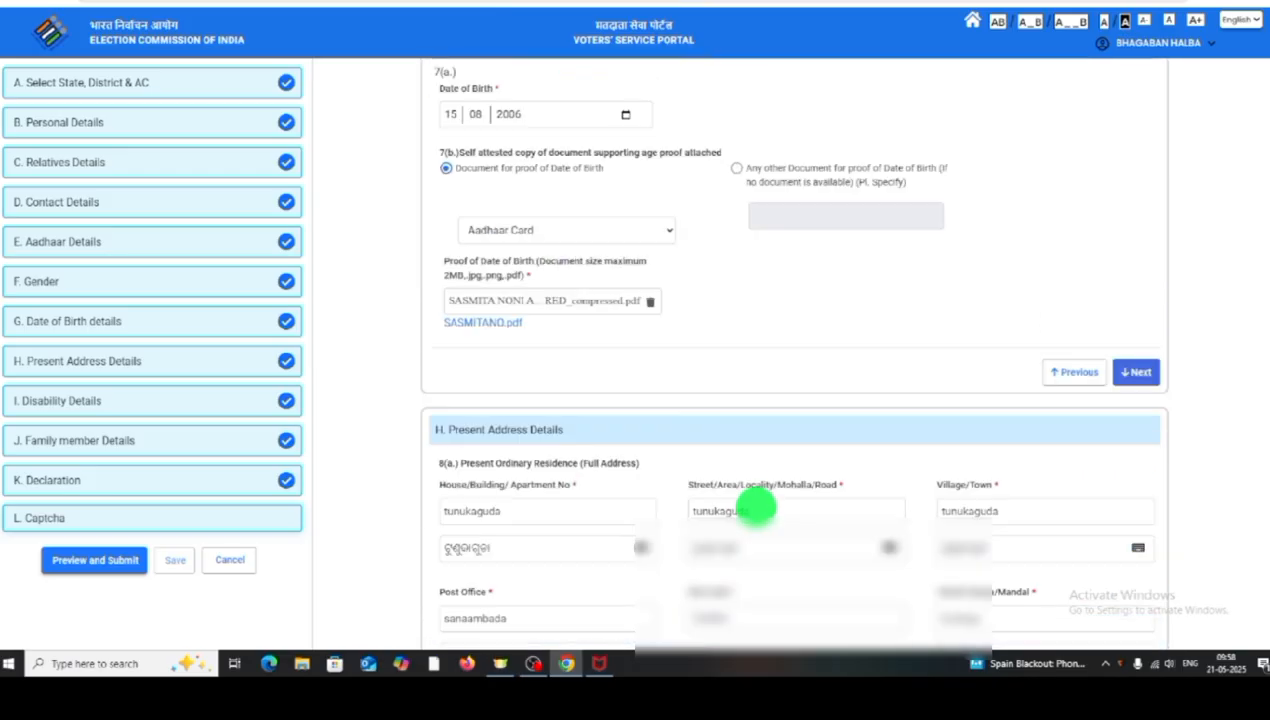
{"action": "scroll", "coordinate": [755, 507], "scroll_direction": "down", "scroll_amount": 12}
{"action": "left_click", "coordinate": [497, 526]}
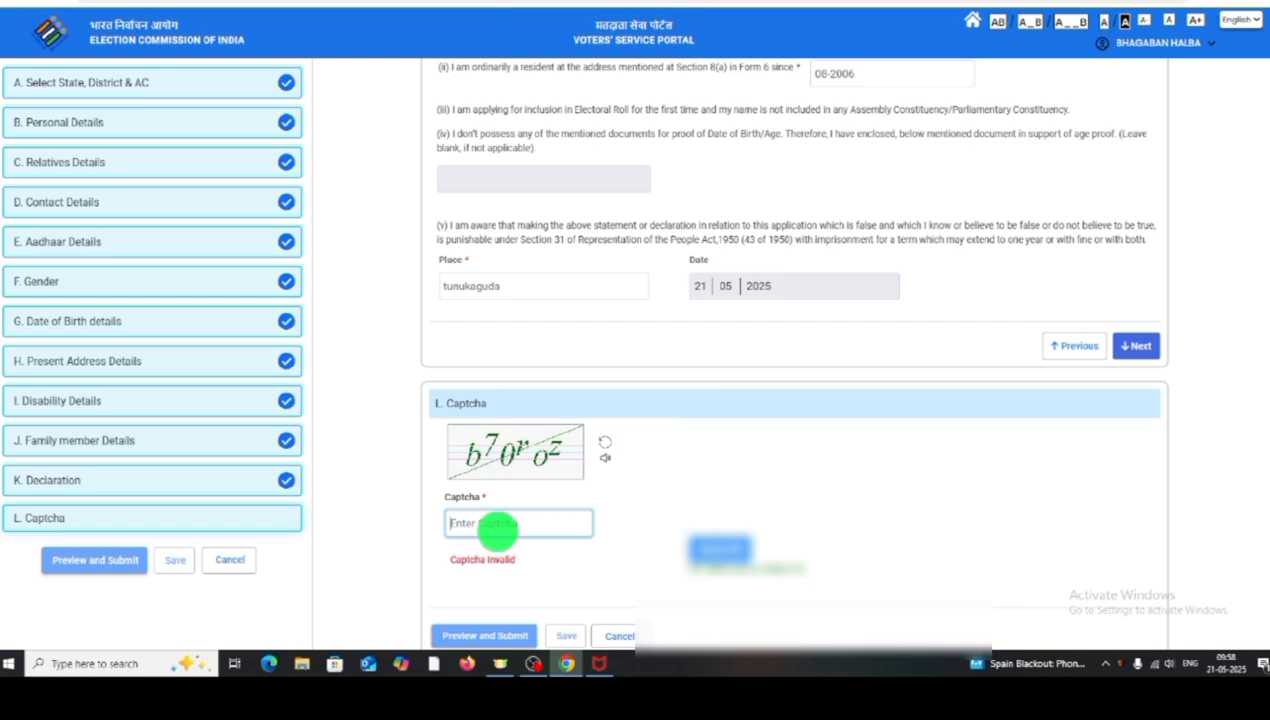
{"action": "type", "text": "b70roz"}
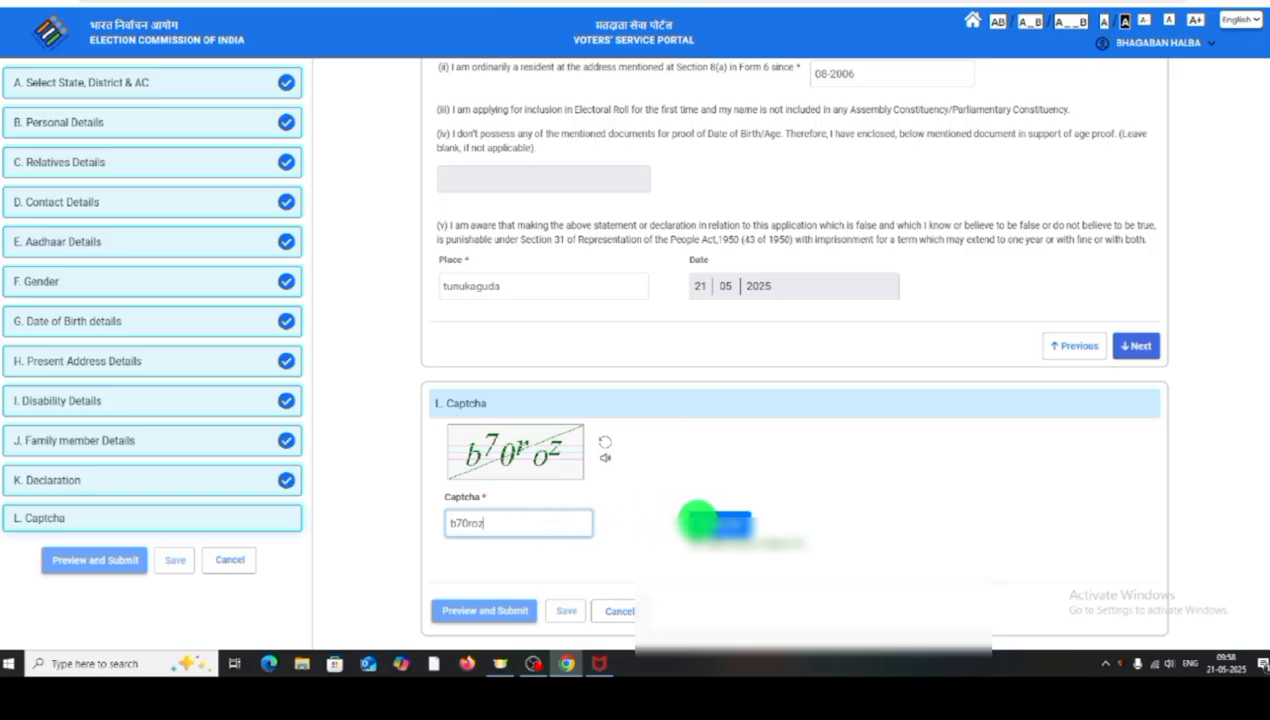
{"action": "left_click", "coordinate": [710, 521]}
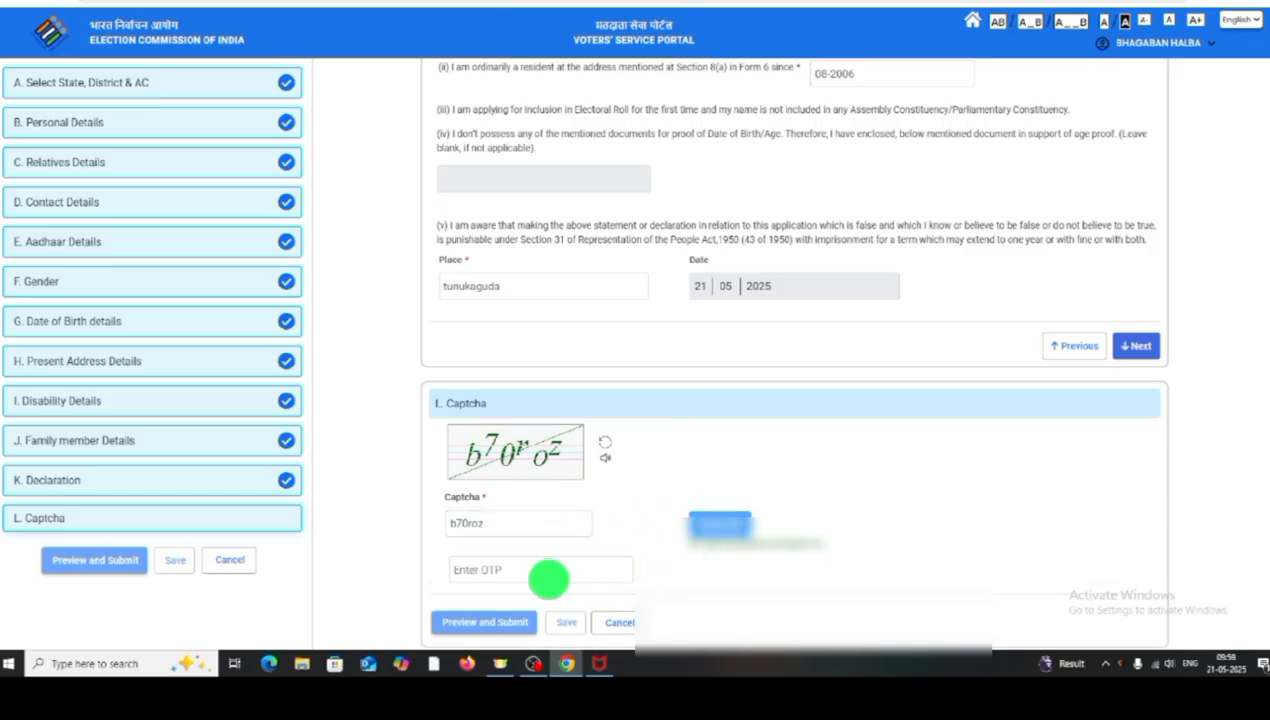
{"action": "left_click", "coordinate": [548, 578]}
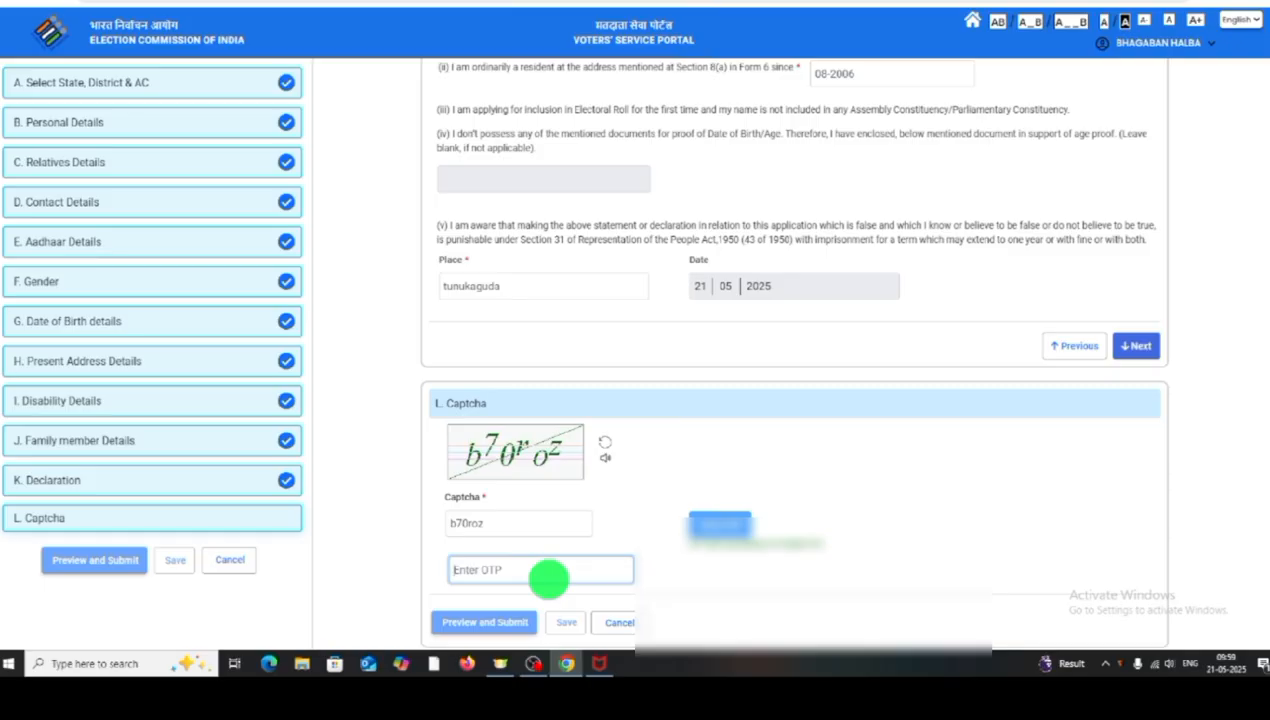
{"action": "key", "text": "ctrl+v"}
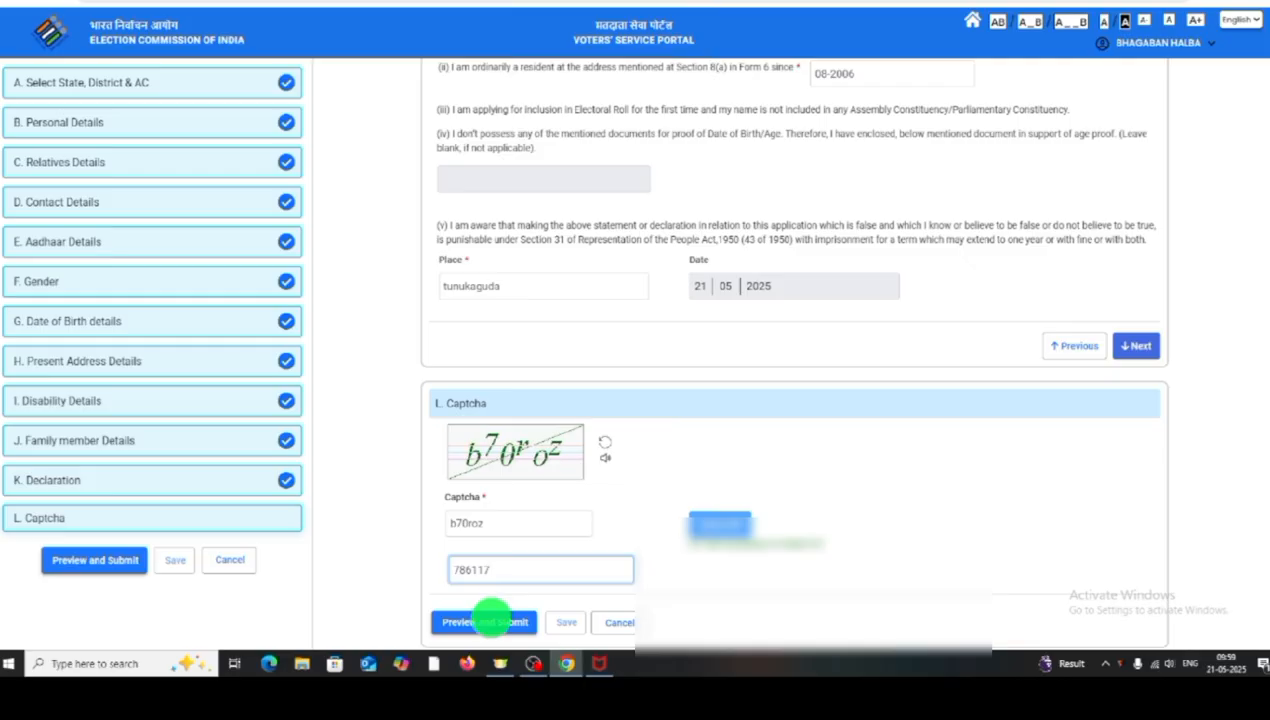
Preview and submit Form 6, confirm submission, and dismiss Chrome's save-password prompt
{"action": "left_click", "coordinate": [489, 619]}
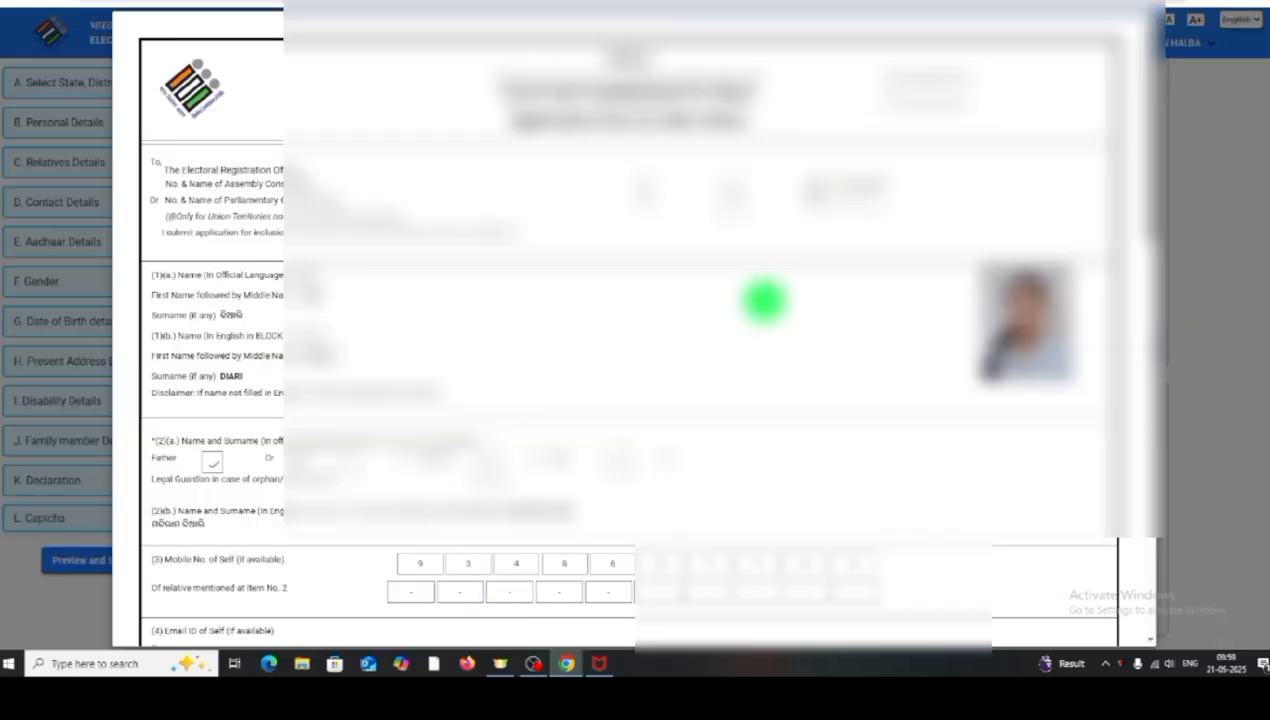
{"action": "scroll", "coordinate": [755, 302], "scroll_direction": "down", "scroll_amount": 3}
{"action": "scroll", "coordinate": [755, 302], "scroll_direction": "down", "scroll_amount": 8}
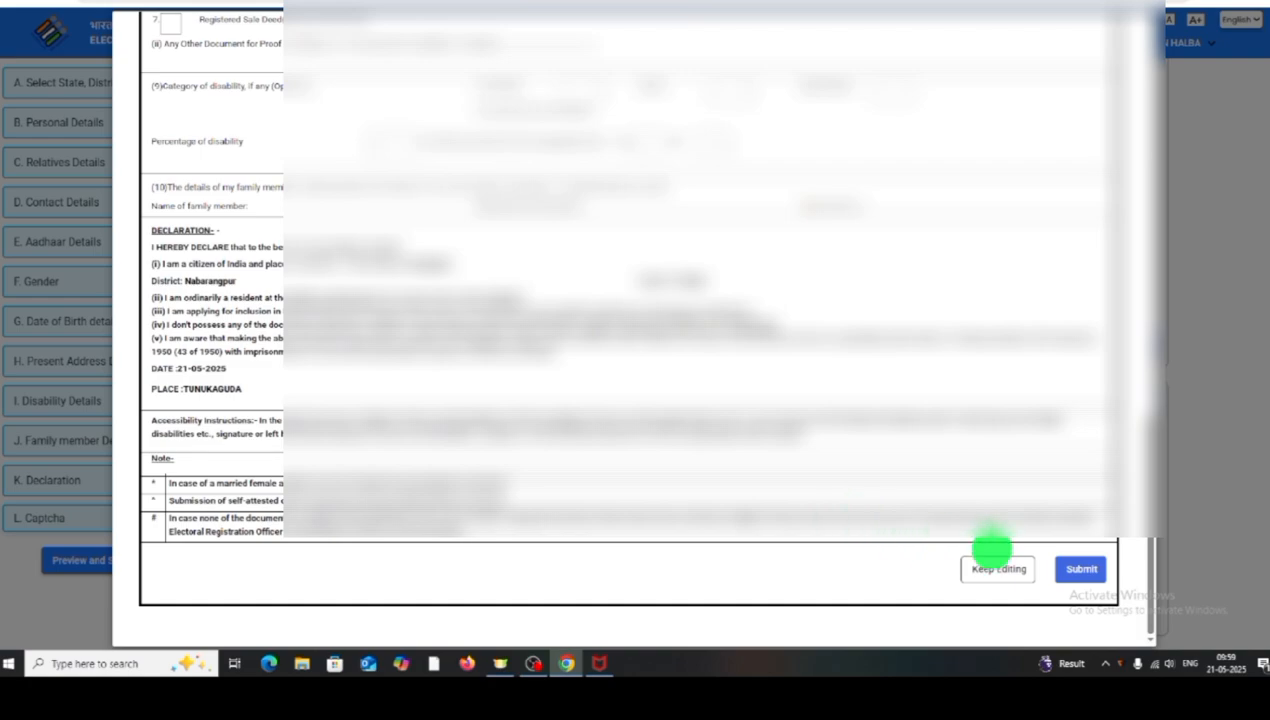
{"action": "left_click", "coordinate": [1078, 570]}
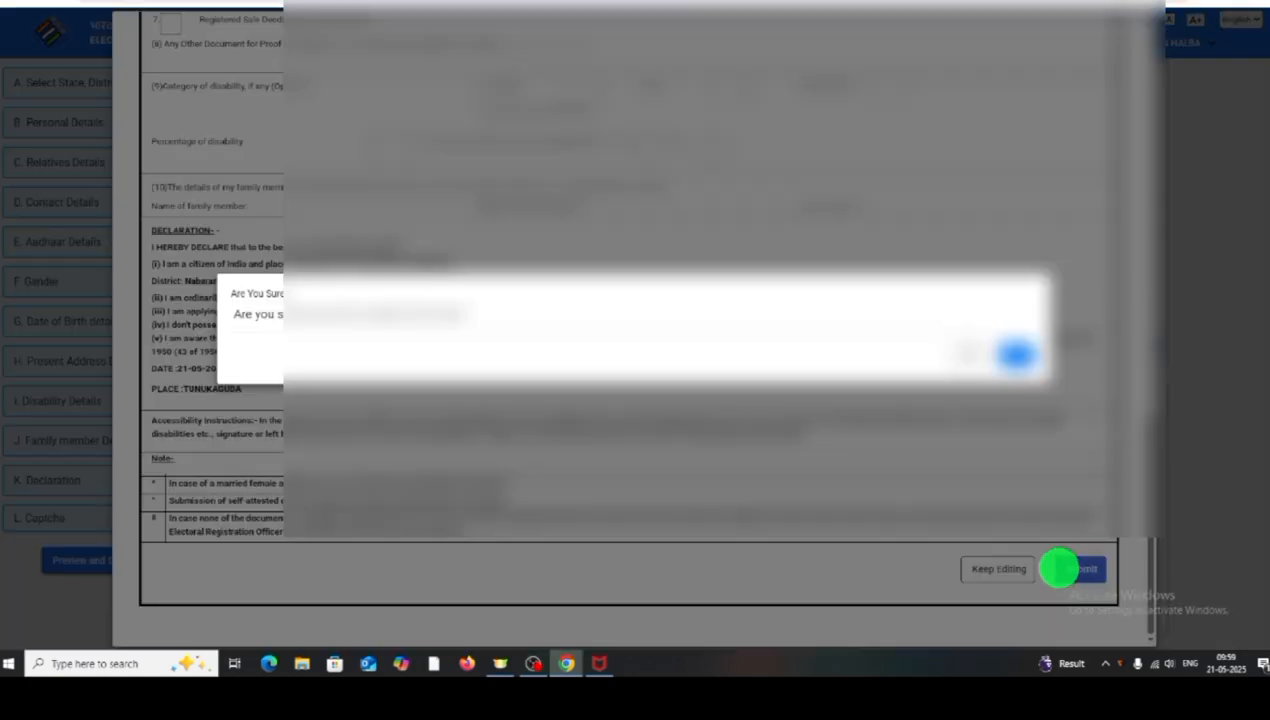
{"action": "left_click", "coordinate": [1018, 353]}
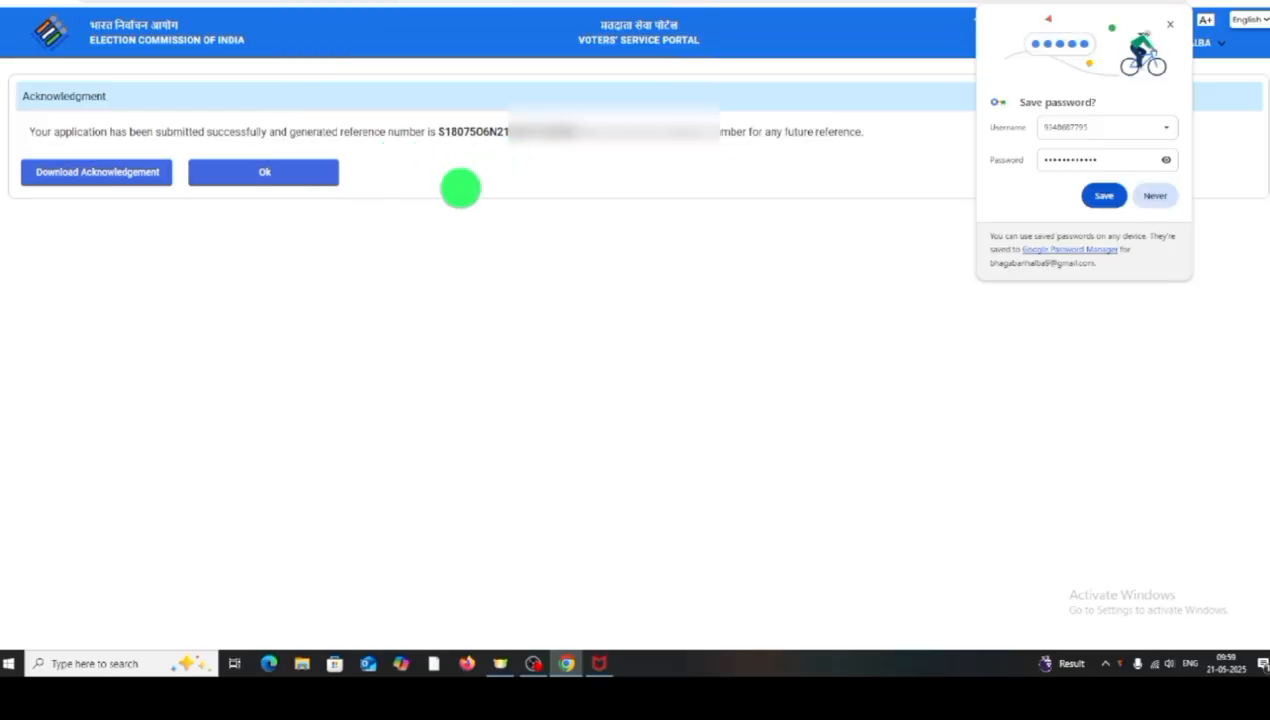
{"action": "left_click", "coordinate": [1170, 22]}
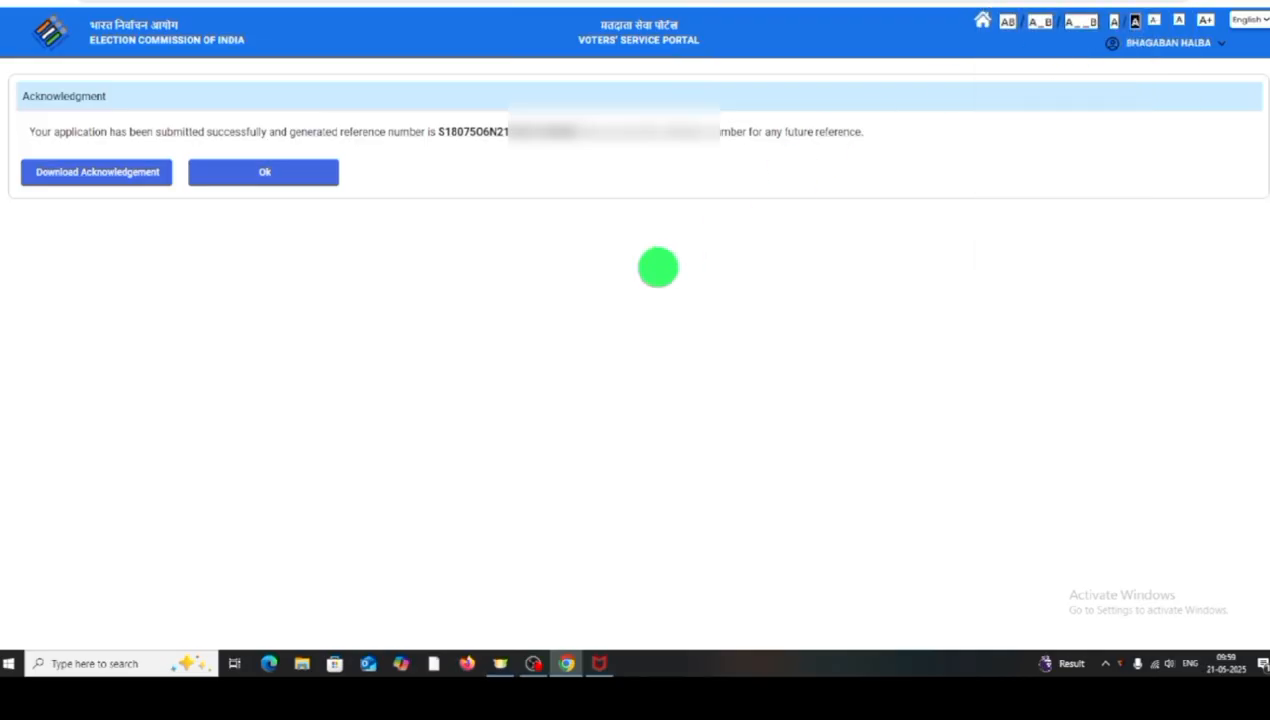